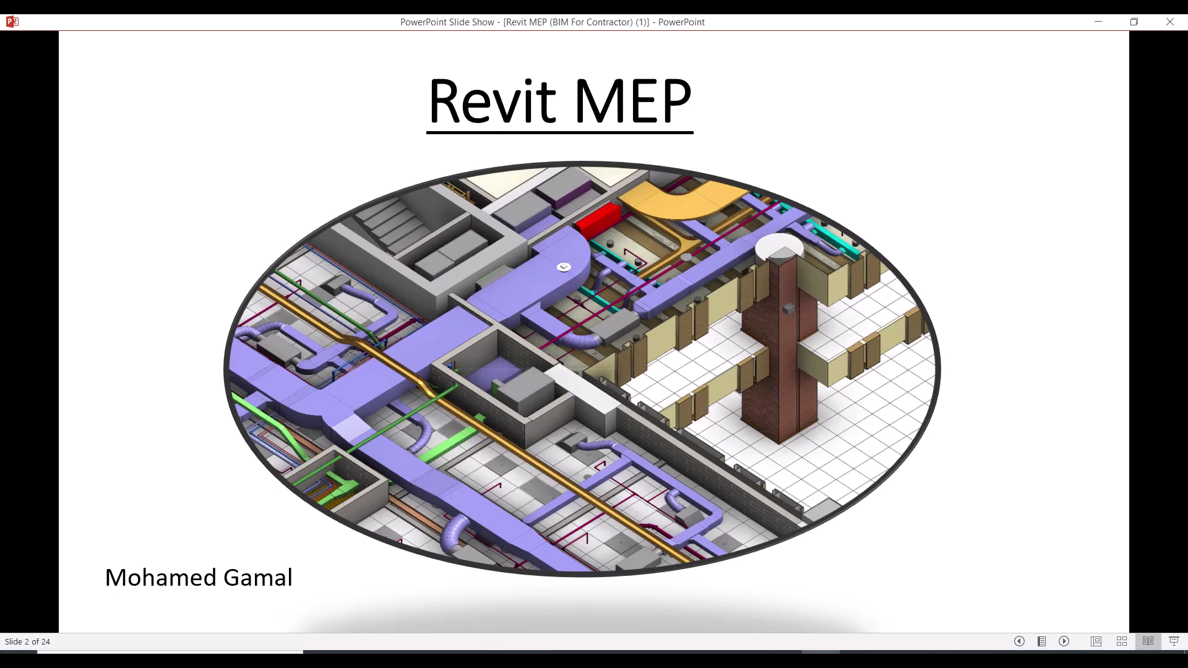
Switch from the PowerPoint slideshow to the Revit project's Ground Floor FF plan.
{"action": "key", "text": "alt+Tab"}
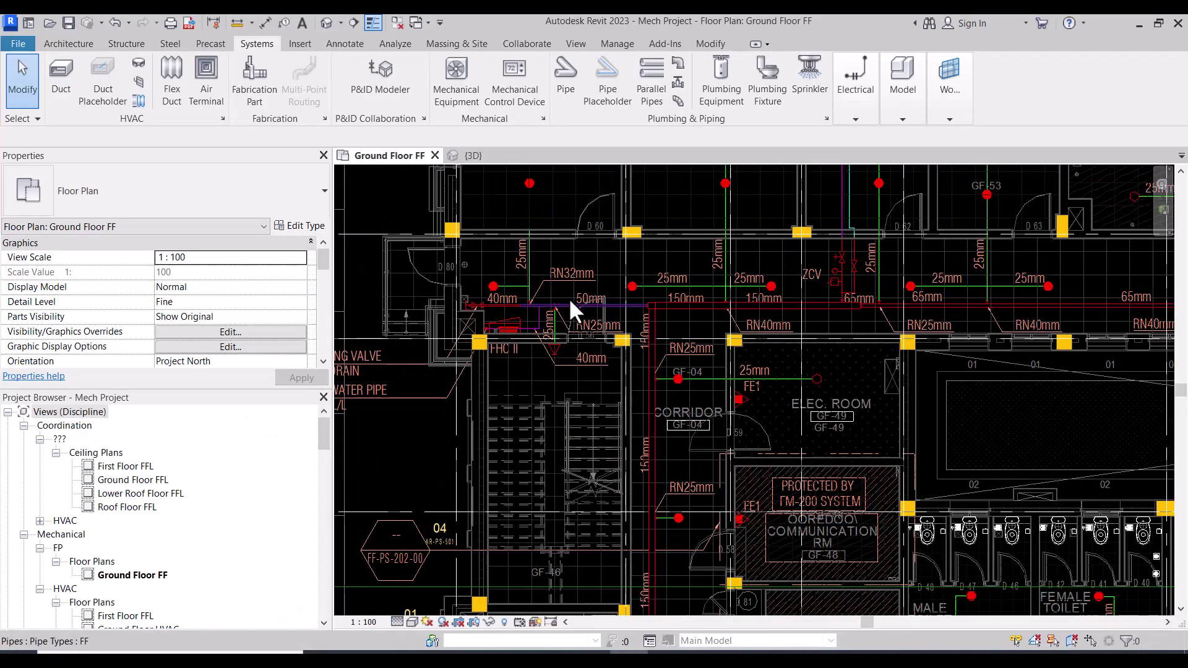
Select the 150mm pipe near the corridor and check its Middle Elevation value.
{"action": "scroll", "coordinate": [613, 311], "scroll_direction": "down", "scroll_amount": 1}
{"action": "scroll", "coordinate": [645, 316], "scroll_direction": "up", "scroll_amount": 2}
{"action": "scroll", "coordinate": [645, 313], "scroll_direction": "up", "scroll_amount": 1}
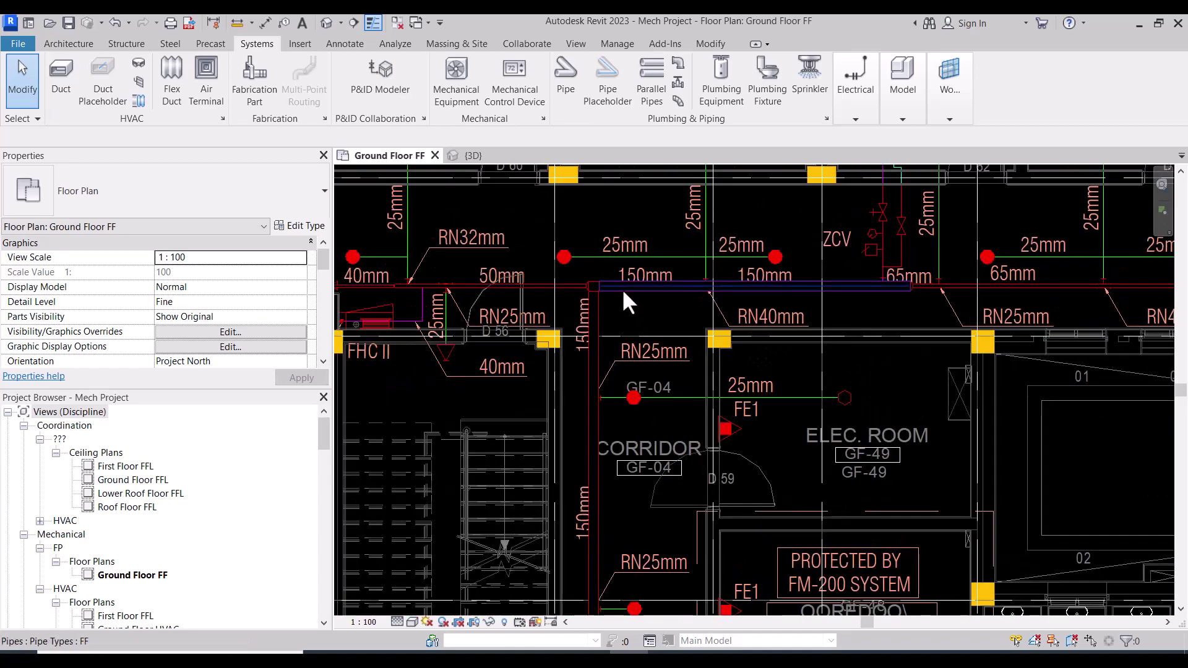
{"action": "left_click", "coordinate": [622, 286]}
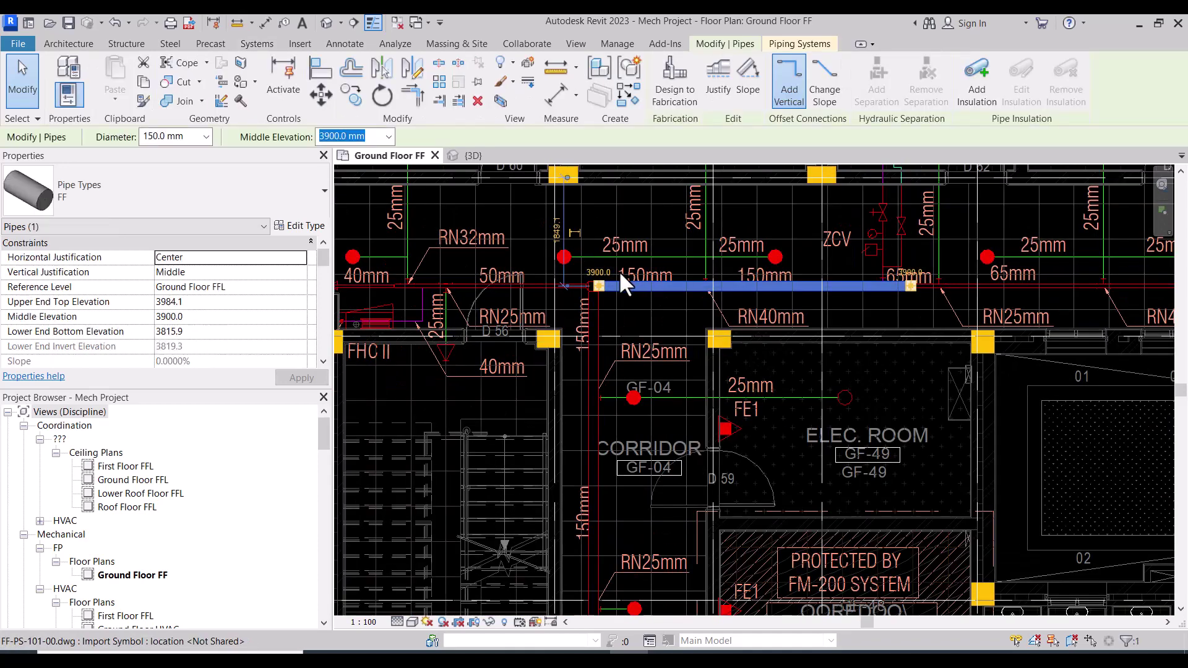
{"action": "scroll", "coordinate": [619, 269], "scroll_direction": "up", "scroll_amount": 1}
{"action": "left_click", "coordinate": [322, 135]}
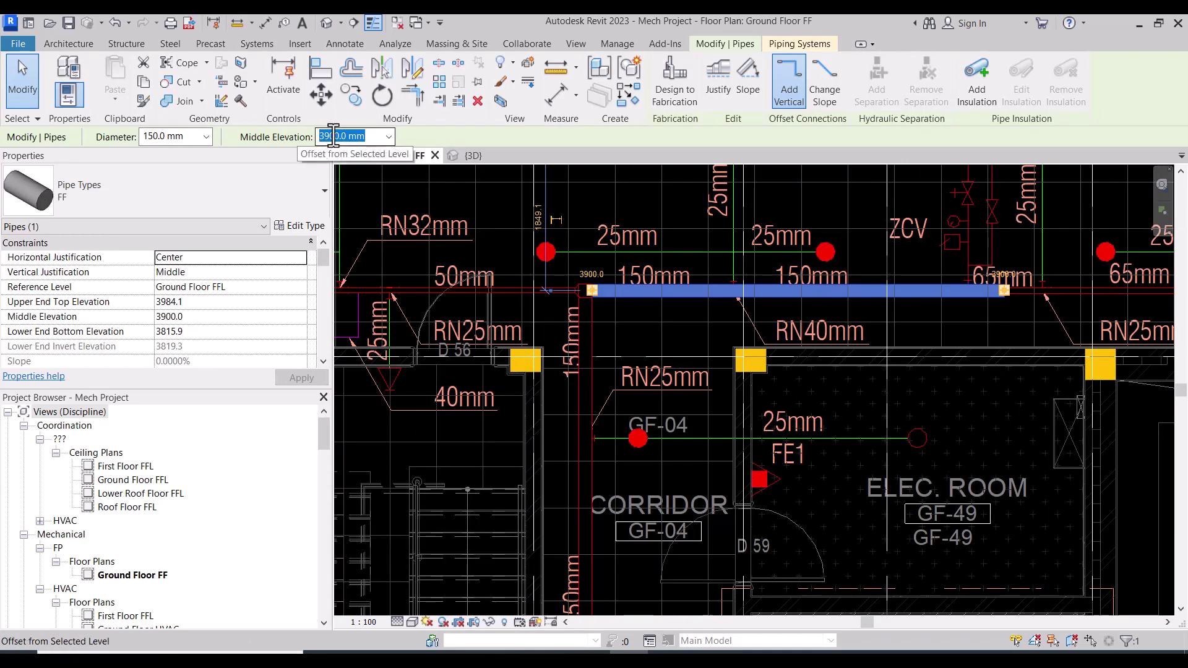
{"action": "scroll", "coordinate": [543, 286], "scroll_direction": "down", "scroll_amount": 3}
{"action": "key", "text": "Escape"}
{"action": "scroll", "coordinate": [619, 230], "scroll_direction": "up", "scroll_amount": 1}
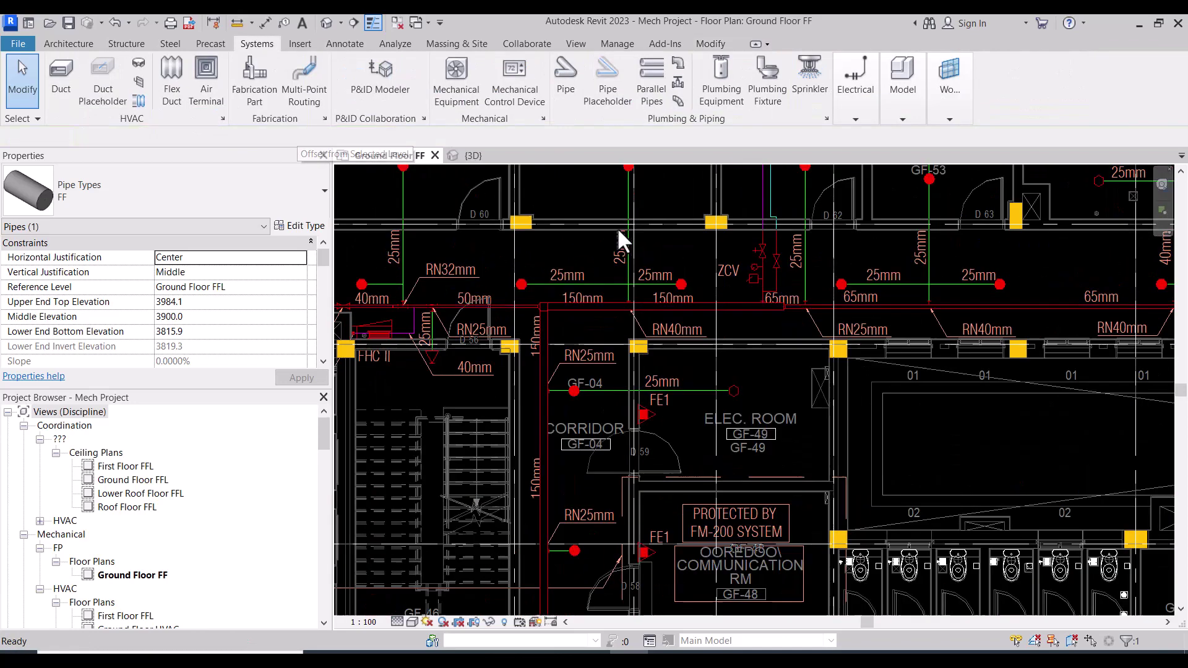
{"action": "key", "text": "Escape"}
Draw a vertical section across the pipe near GF-04 and go to the Section 1 view.
{"action": "left_click", "coordinate": [353, 23]}
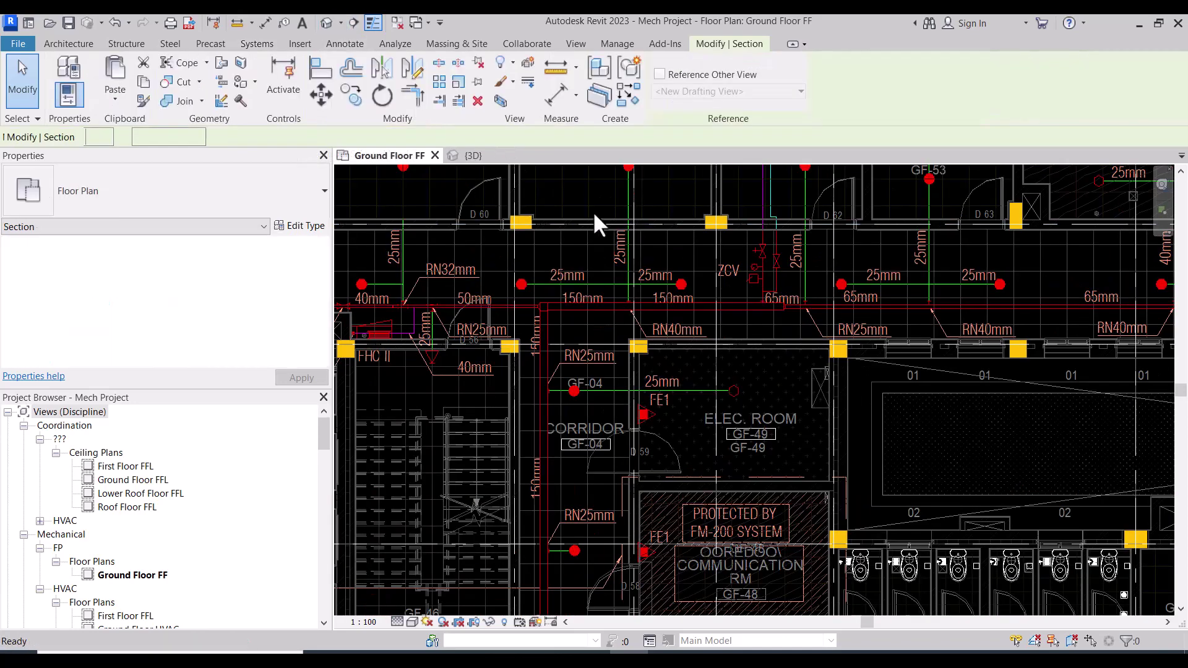
{"action": "left_click", "coordinate": [591, 186]}
{"action": "left_click", "coordinate": [590, 373]}
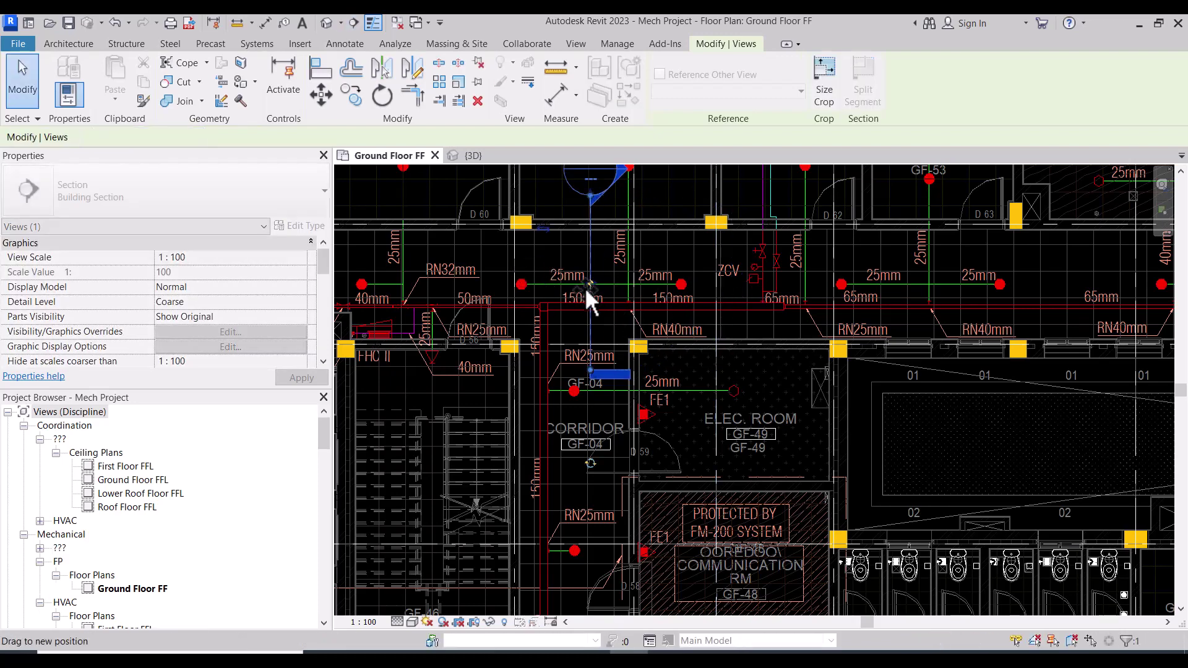
{"action": "right_click", "coordinate": [589, 281]}
{"action": "left_click", "coordinate": [633, 346]}
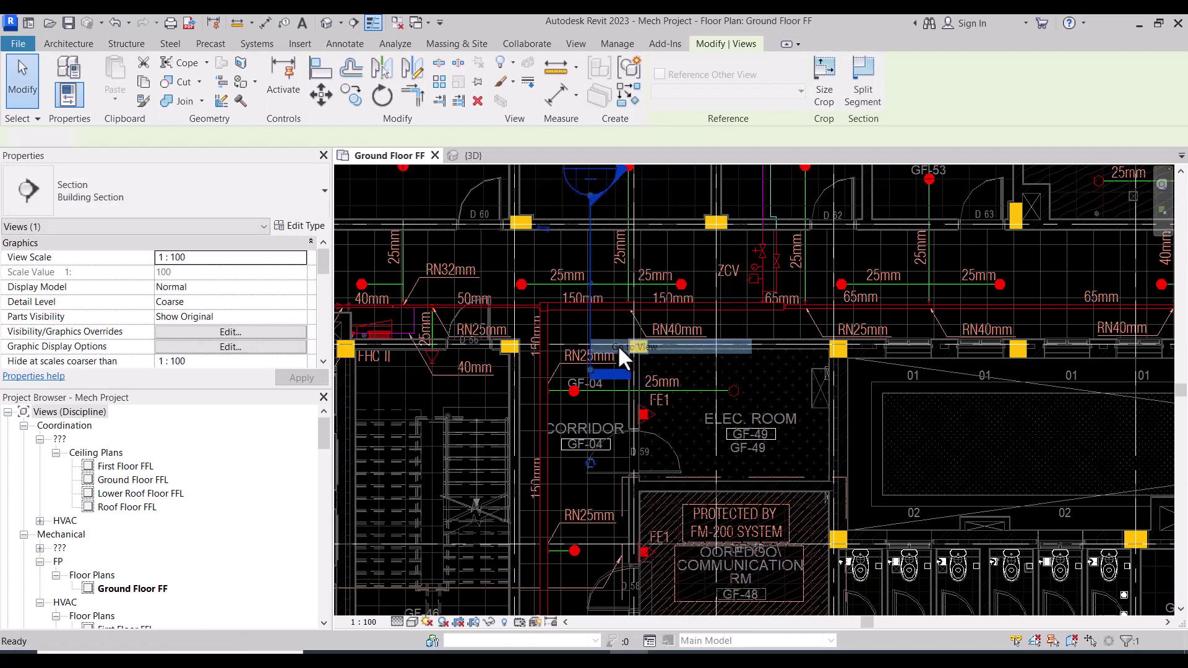
Set the Section 1 view to Fine detail level.
{"action": "scroll", "coordinate": [796, 396], "scroll_direction": "up", "scroll_amount": 2}
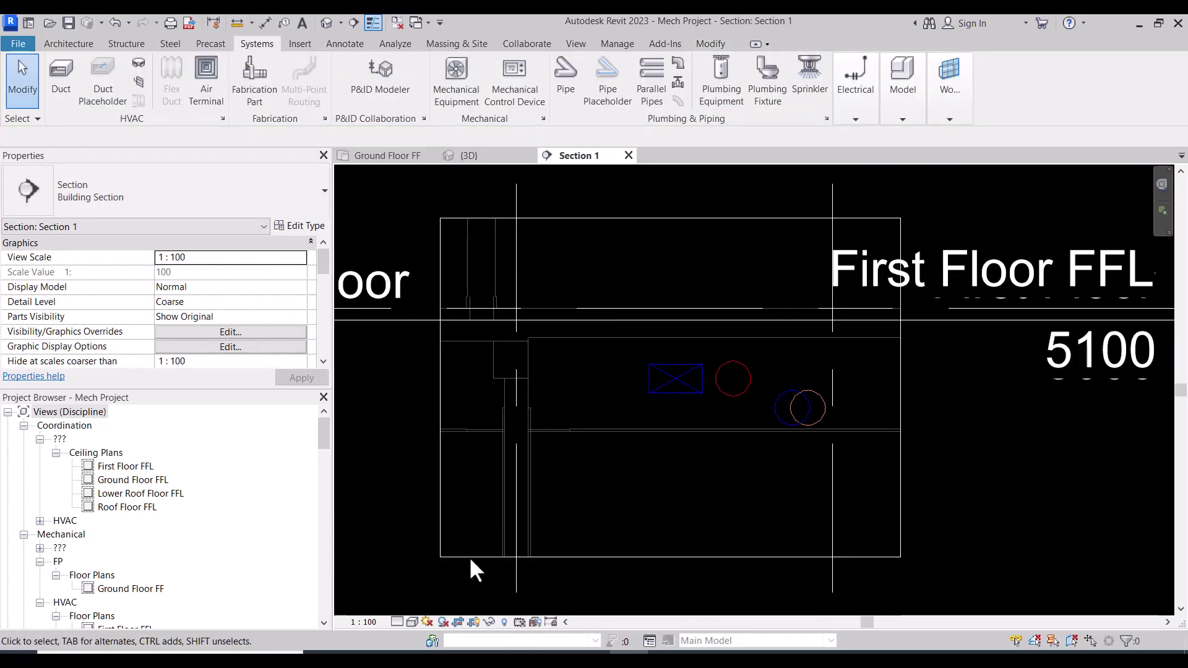
{"action": "left_click", "coordinate": [411, 622]}
{"action": "left_click", "coordinate": [411, 605]}
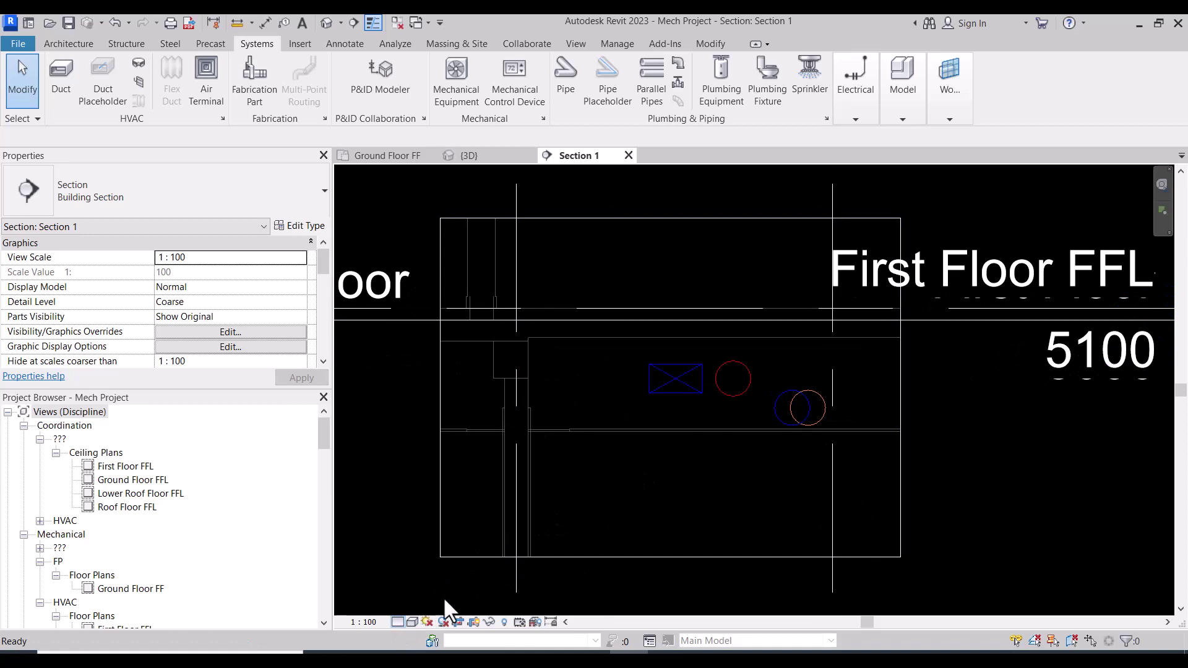
{"action": "scroll", "coordinate": [764, 374], "scroll_direction": "up", "scroll_amount": 3}
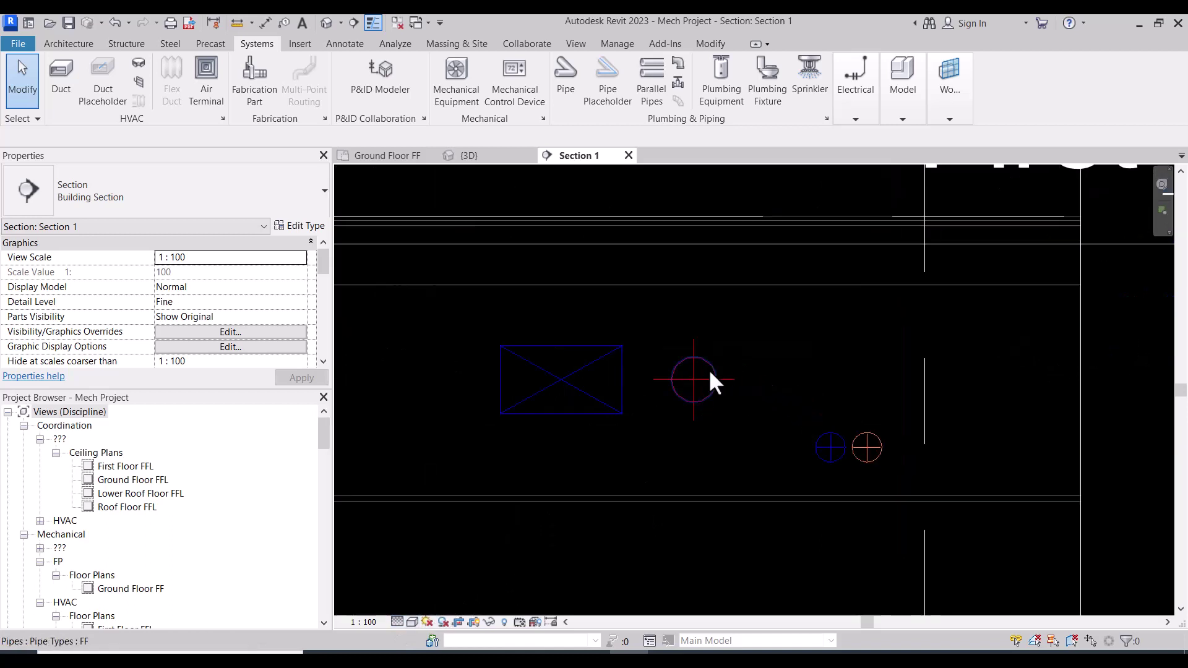
Change the pipe's Middle Elevation to 3800 mm, then to 3700 mm.
{"action": "left_click", "coordinate": [706, 371]}
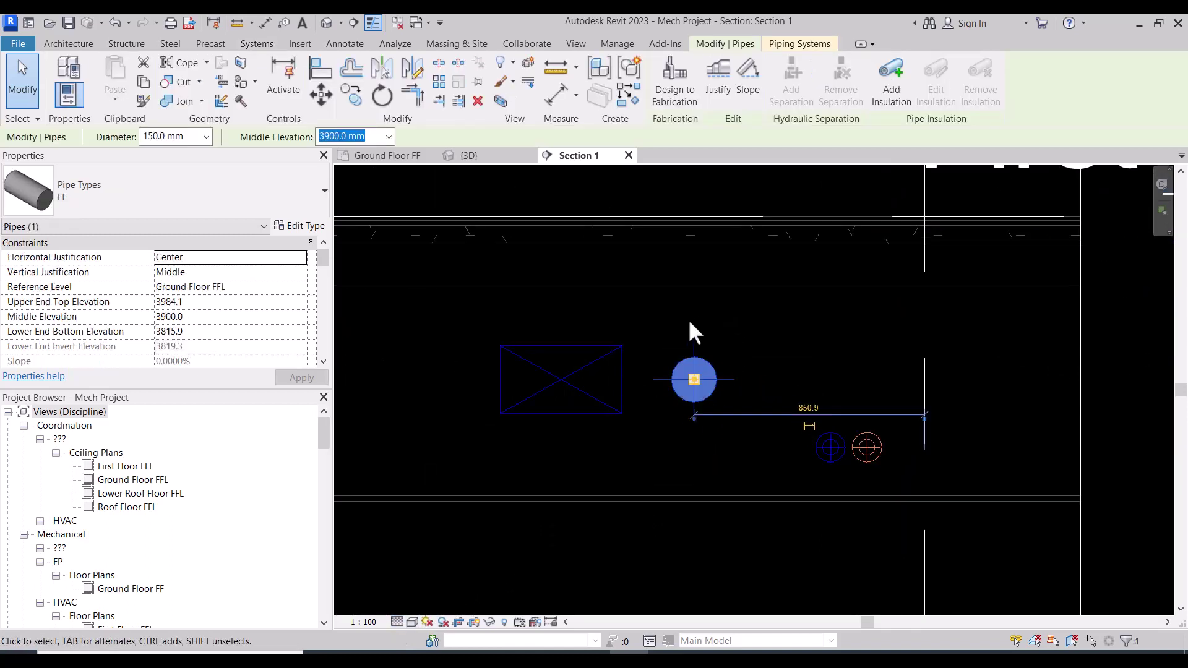
{"action": "scroll", "coordinate": [723, 455], "scroll_direction": "up", "scroll_amount": 1}
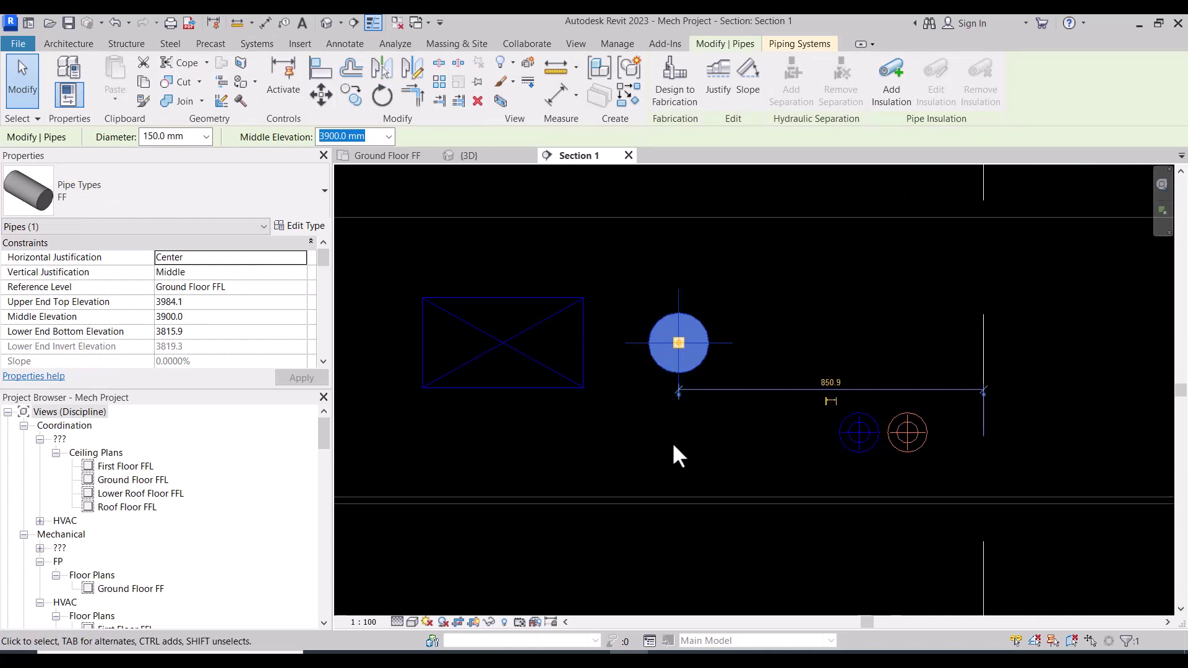
{"action": "double_click", "coordinate": [328, 136]}
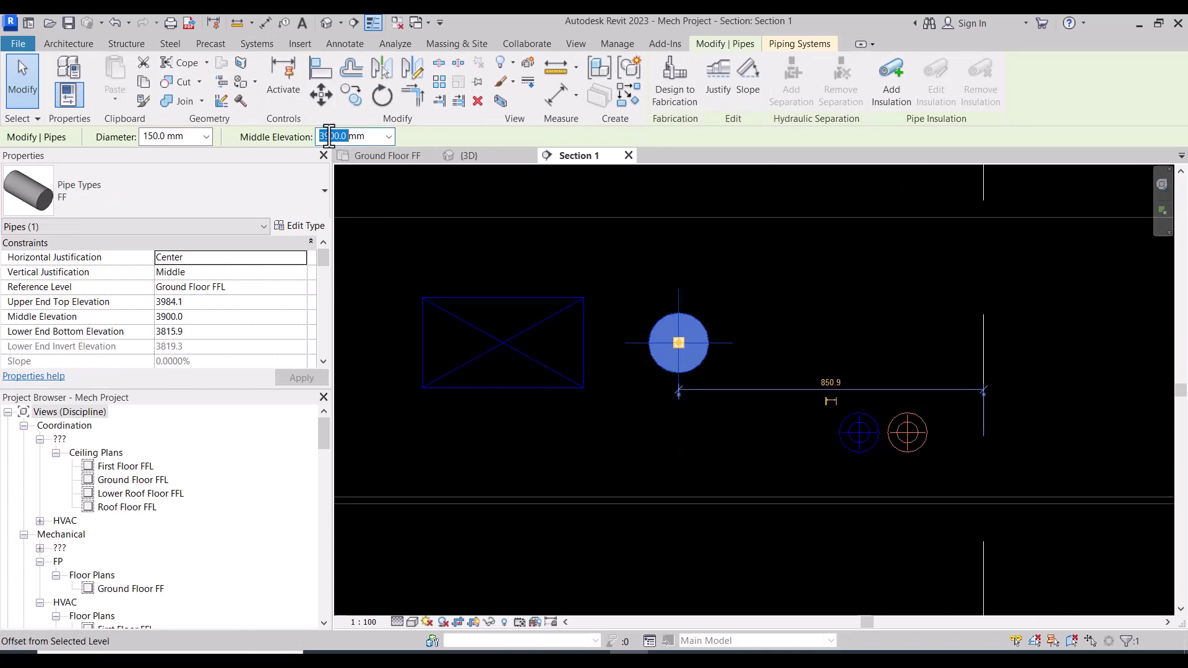
{"action": "type", "text": "8"}
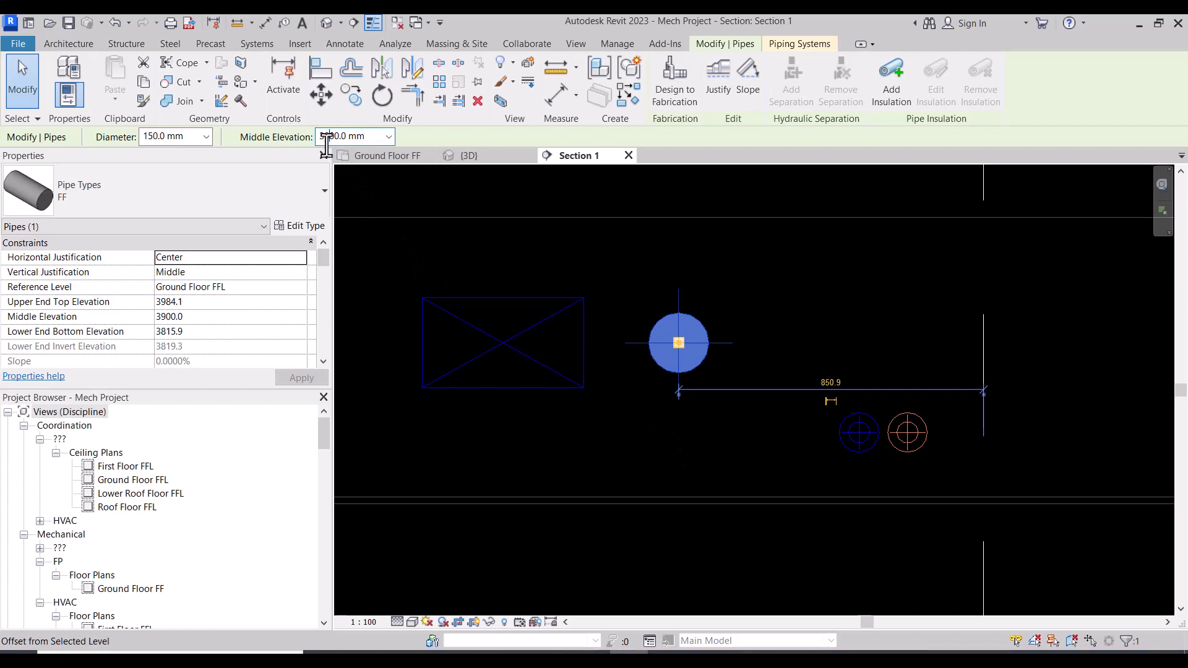
{"action": "key", "text": "Return"}
{"action": "left_click", "coordinate": [334, 137]}
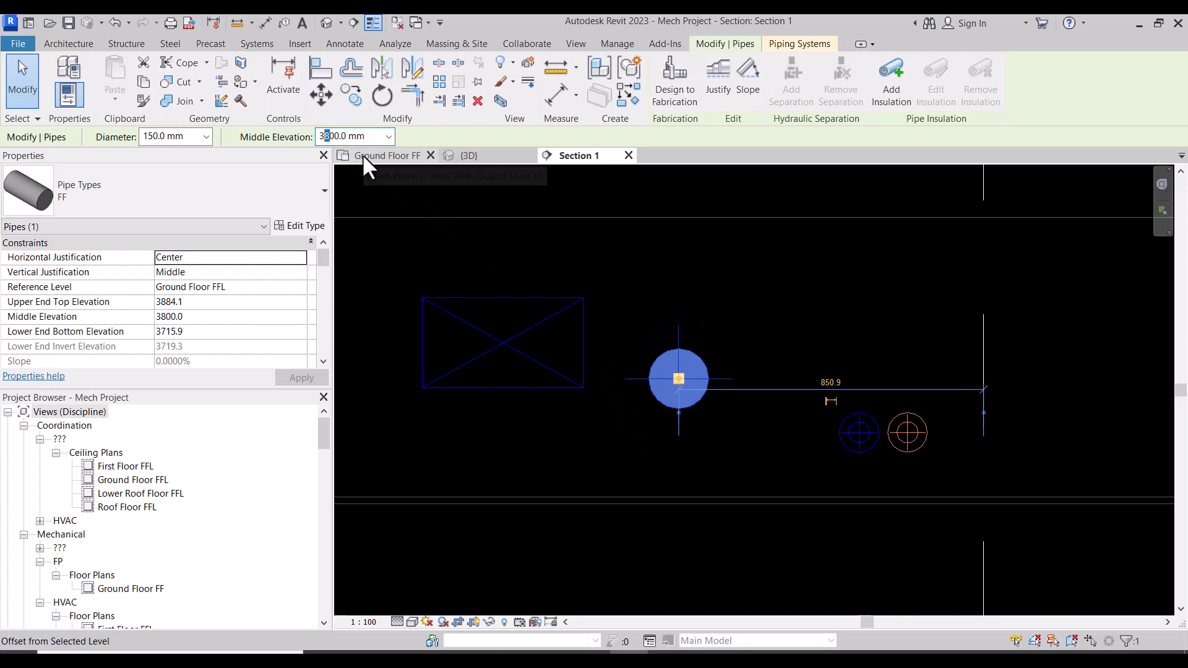
{"action": "type", "text": "7"}
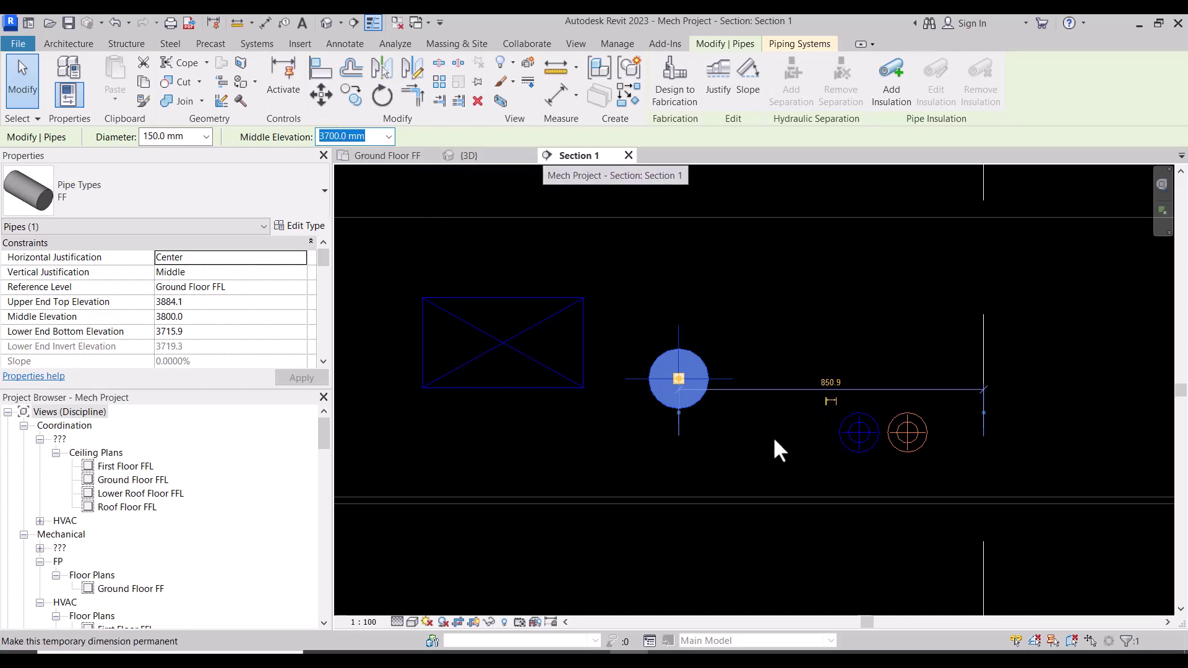
{"action": "key", "text": "Escape"}
Reselect the pipe to verify its 3700 mm elevation, then close Section 1.
{"action": "scroll", "coordinate": [673, 387], "scroll_direction": "down", "scroll_amount": 3}
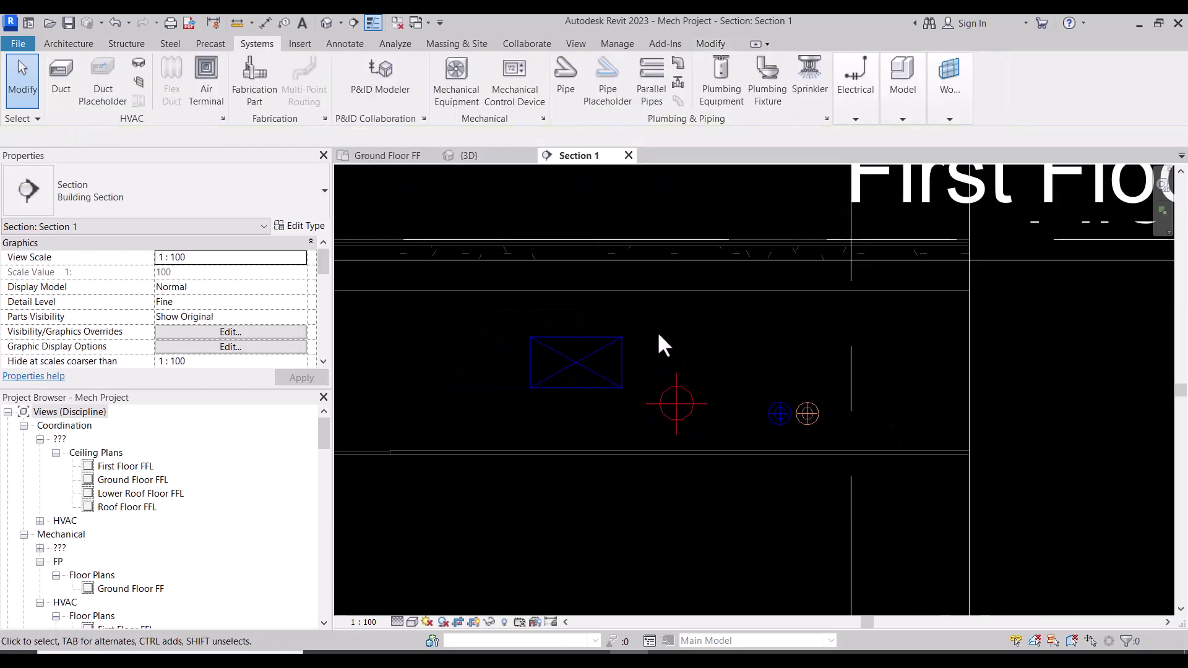
{"action": "scroll", "coordinate": [654, 336], "scroll_direction": "up", "scroll_amount": 2}
{"action": "scroll", "coordinate": [682, 345], "scroll_direction": "down", "scroll_amount": 2}
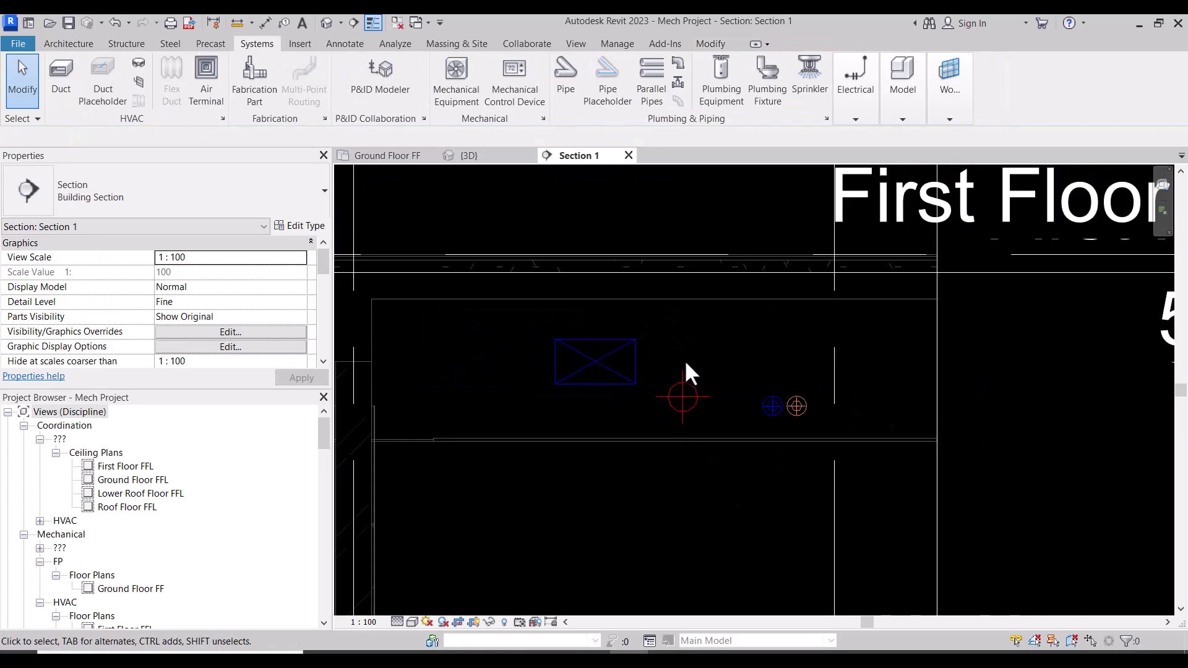
{"action": "scroll", "coordinate": [688, 419], "scroll_direction": "up", "scroll_amount": 2}
{"action": "left_click", "coordinate": [679, 408]}
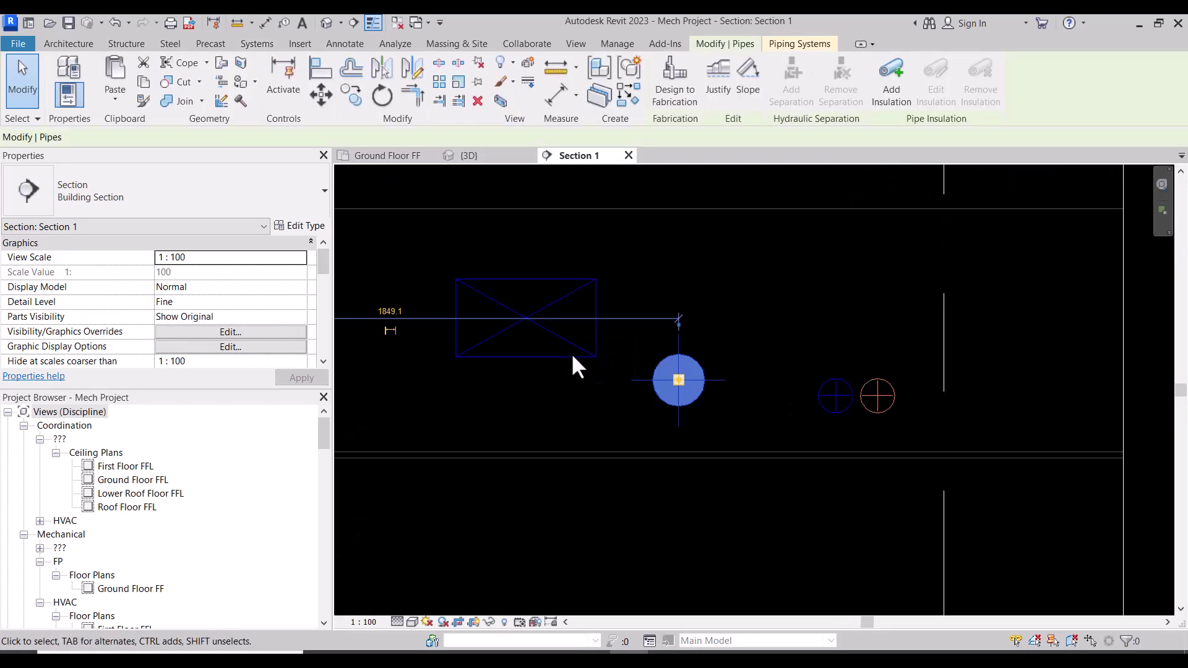
{"action": "key", "text": "Escape"}
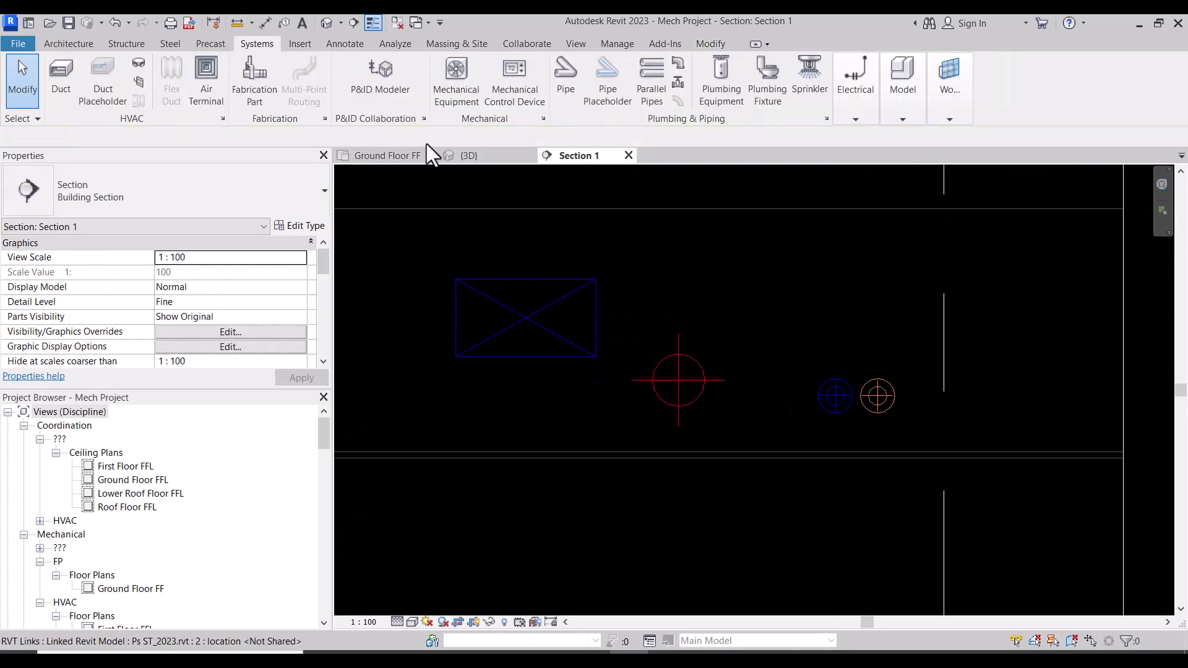
{"action": "type", "text": "D"}
{"action": "left_click", "coordinate": [674, 354]}
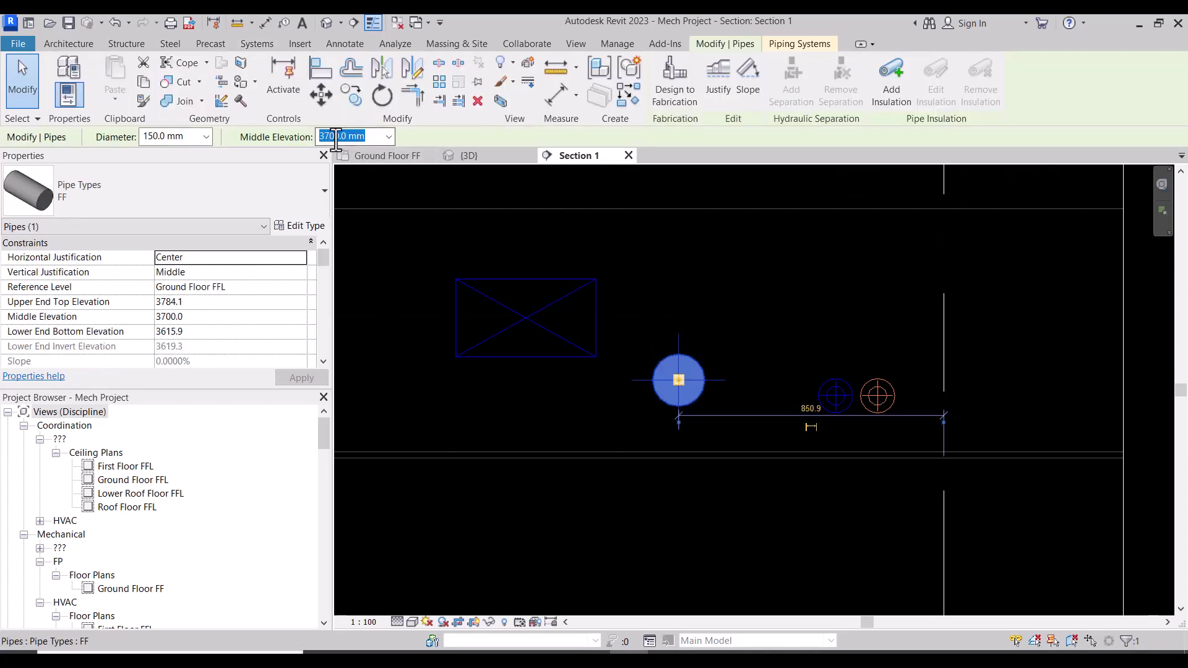
{"action": "left_click", "coordinate": [628, 156]}
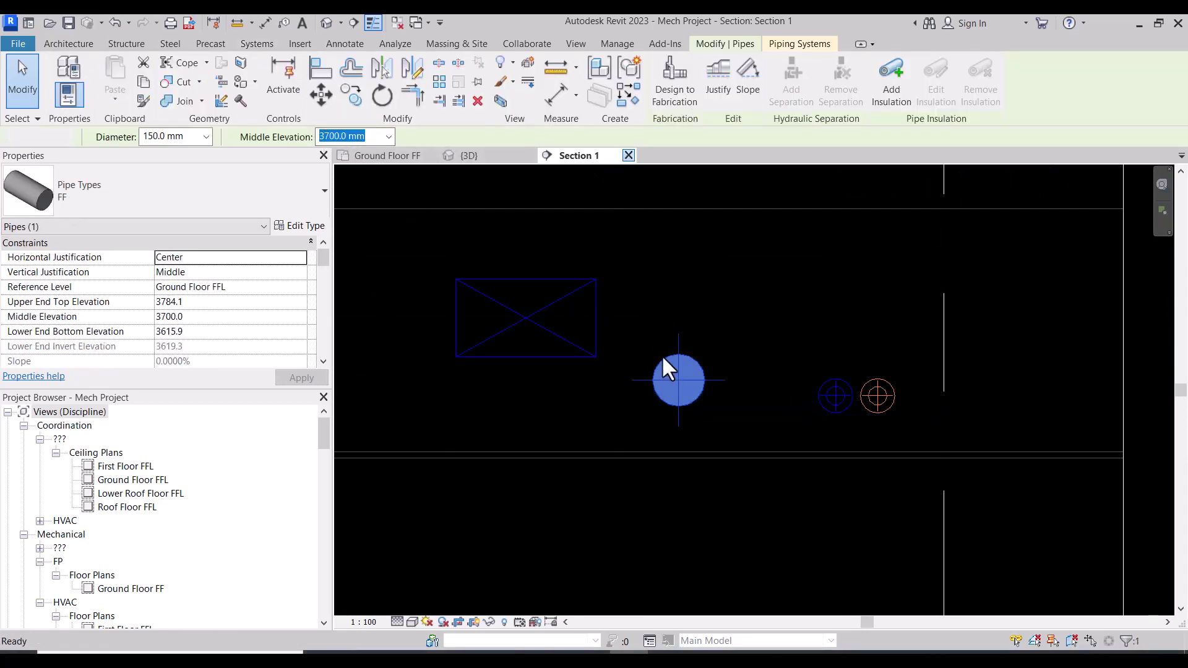
{"action": "scroll", "coordinate": [666, 351], "scroll_direction": "down", "scroll_amount": 2}
Delete the Section 1 line, accept the warning, and zoom in near FHC II.
{"action": "scroll", "coordinate": [633, 308], "scroll_direction": "down", "scroll_amount": 2}
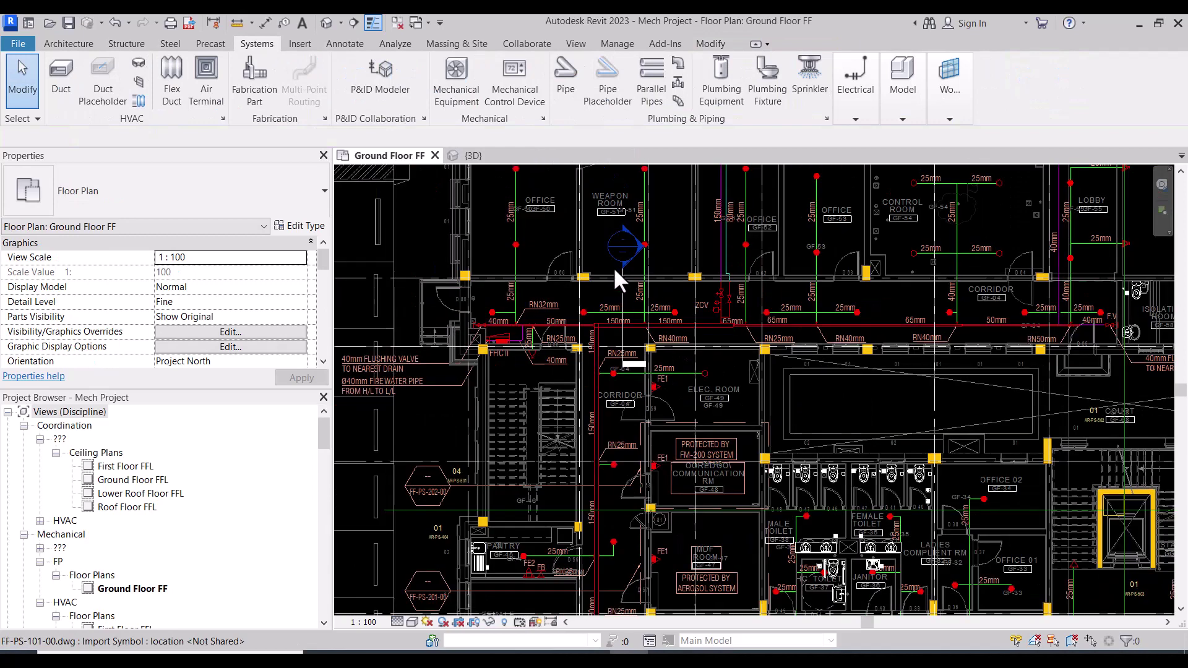
{"action": "left_click", "coordinate": [623, 285]}
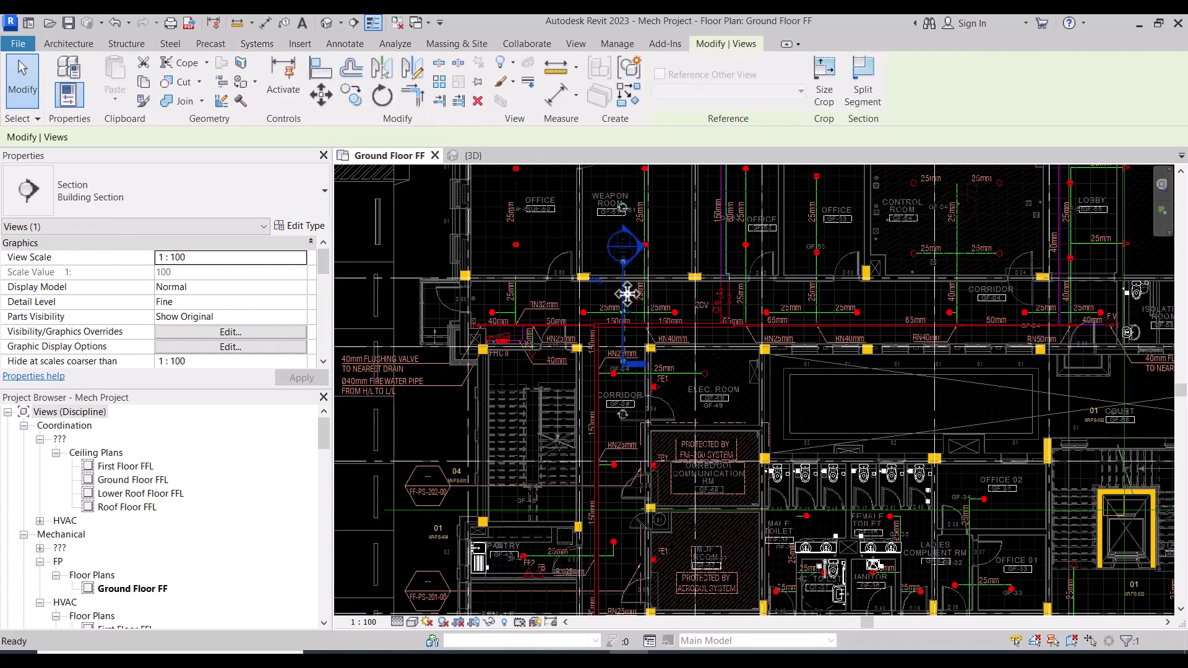
{"action": "key", "text": "Delete"}
{"action": "left_click", "coordinate": [654, 387]}
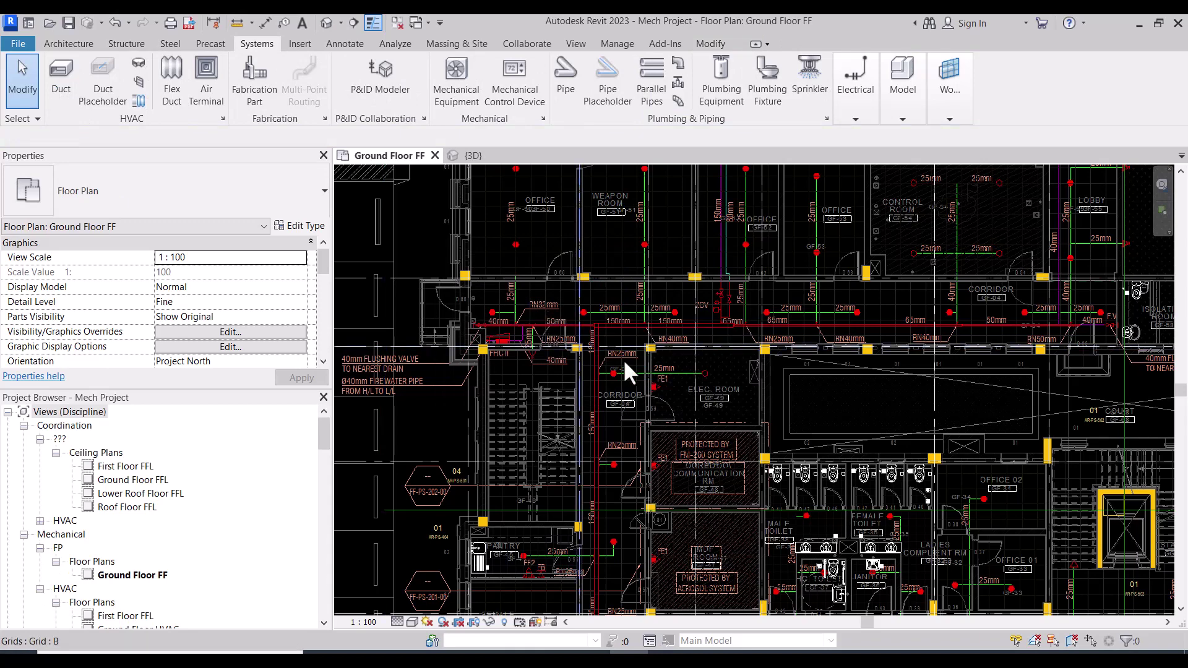
{"action": "scroll", "coordinate": [606, 408], "scroll_direction": "up", "scroll_amount": 2}
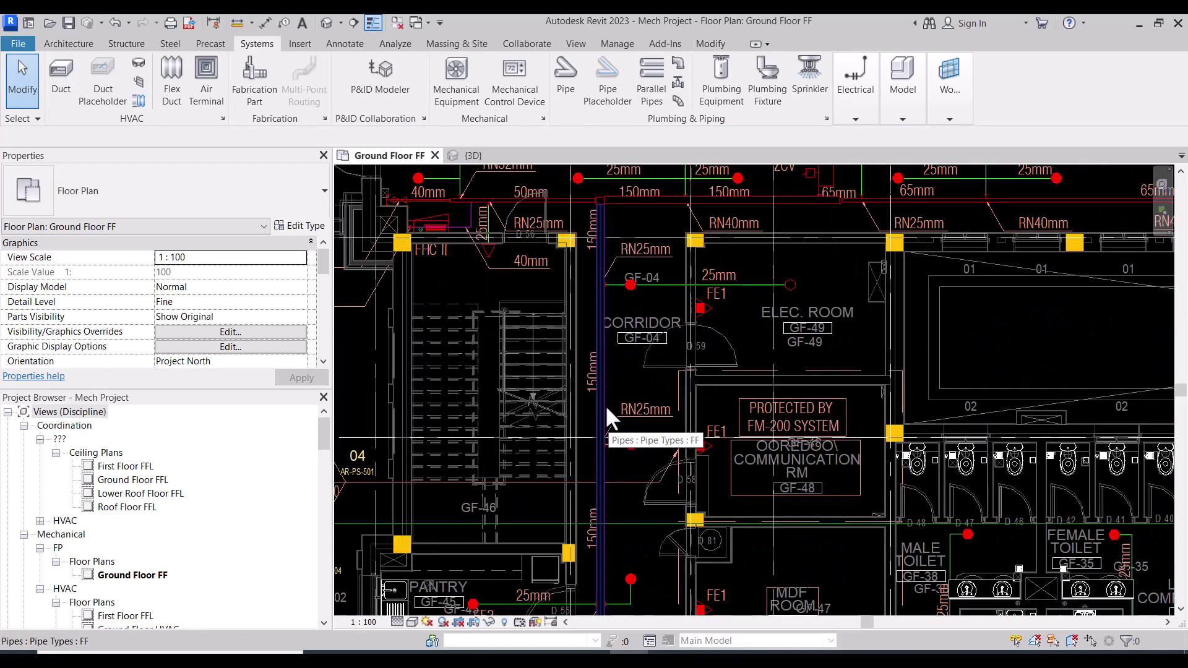
{"action": "scroll", "coordinate": [605, 359], "scroll_direction": "up", "scroll_amount": 2}
{"action": "scroll", "coordinate": [572, 289], "scroll_direction": "up", "scroll_amount": 1}
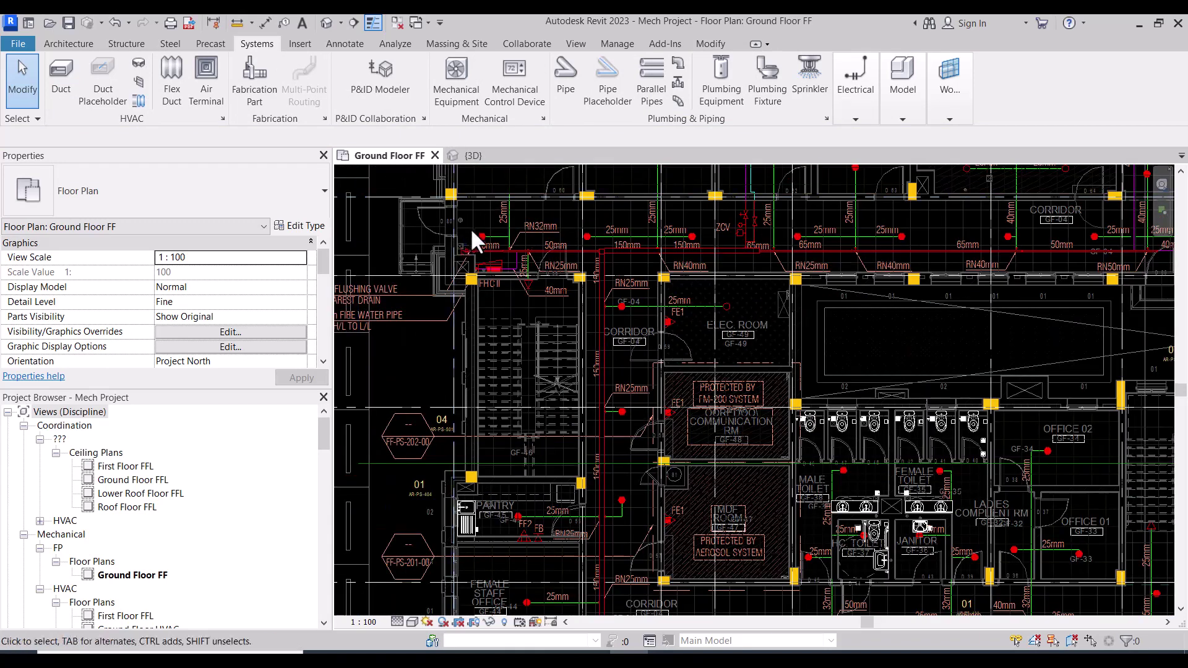
{"action": "scroll", "coordinate": [472, 227], "scroll_direction": "up", "scroll_amount": 2}
{"action": "scroll", "coordinate": [495, 236], "scroll_direction": "up", "scroll_amount": 1}
{"action": "scroll", "coordinate": [515, 248], "scroll_direction": "up", "scroll_amount": 1}
{"action": "scroll", "coordinate": [523, 284], "scroll_direction": "up", "scroll_amount": 1}
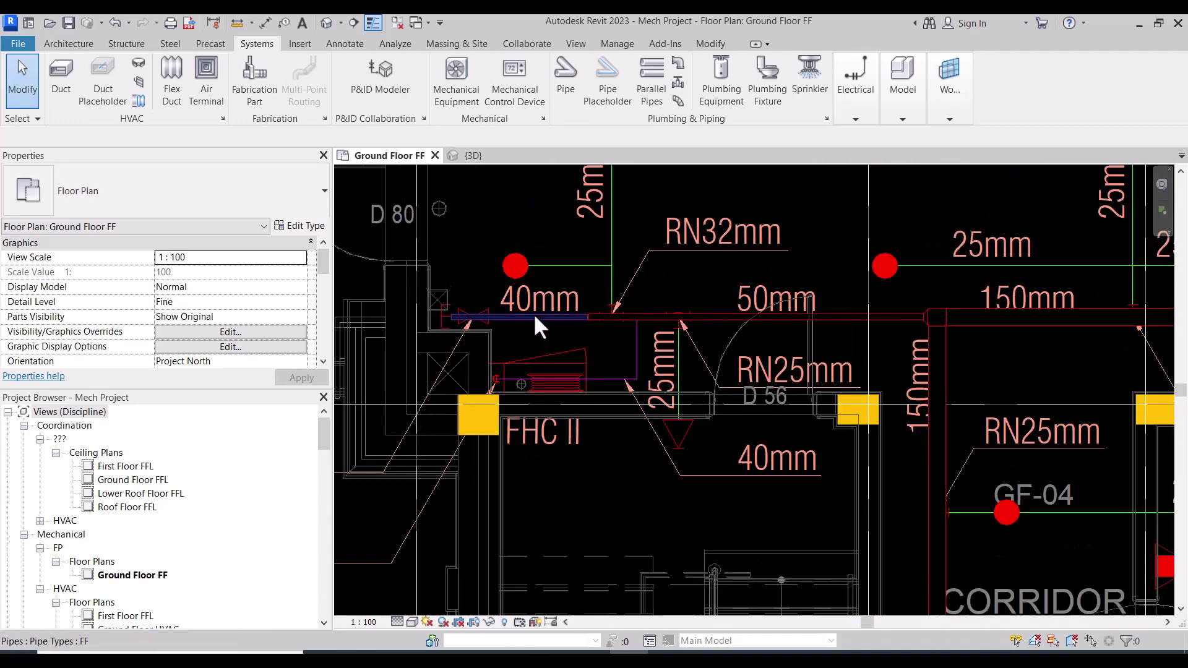
{"action": "scroll", "coordinate": [538, 291], "scroll_direction": "up", "scroll_amount": 1}
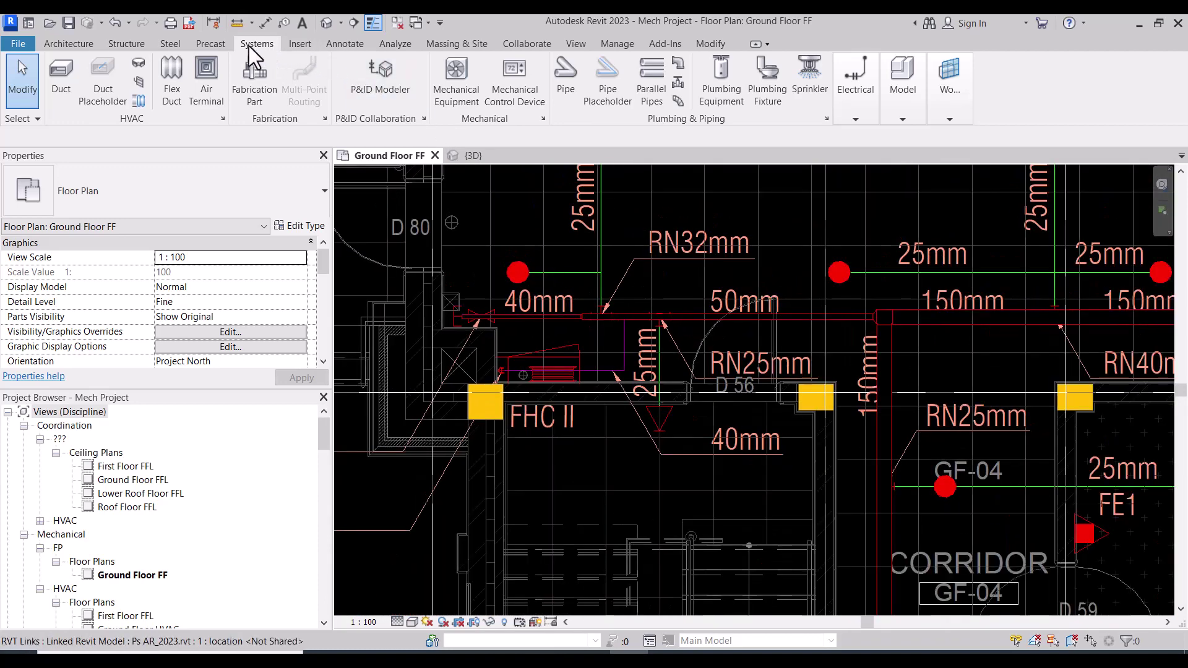
Start placing sprinklers with the 20 mm Pendent type selected.
{"action": "left_click", "coordinate": [812, 76]}
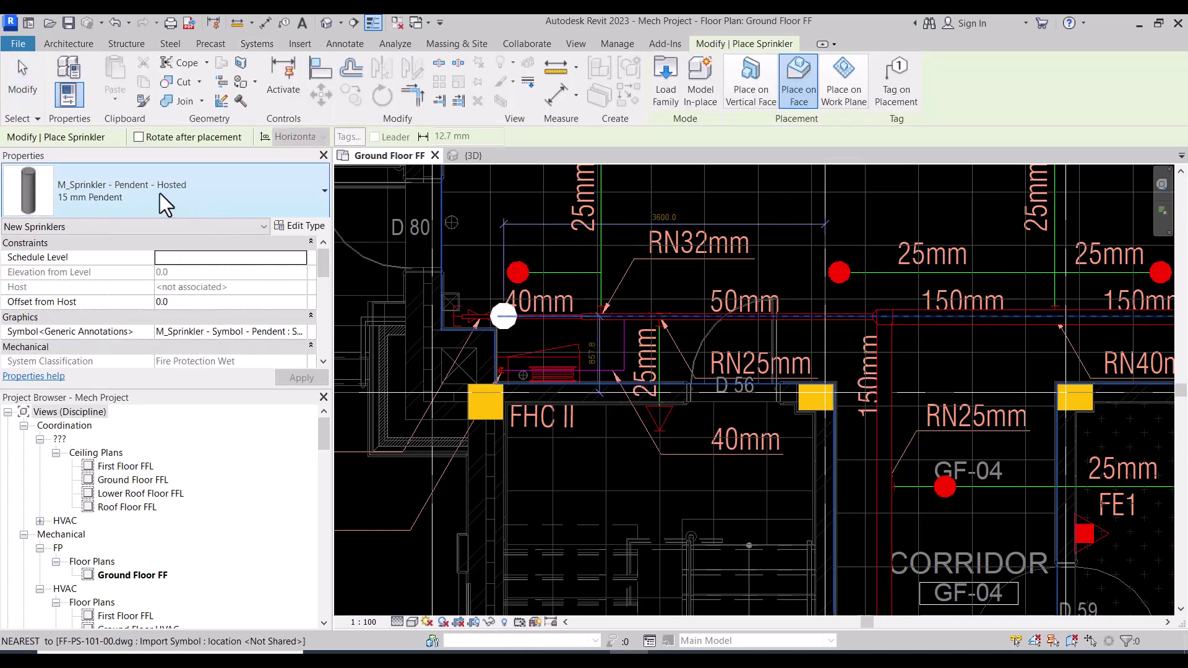
{"action": "left_click", "coordinate": [162, 190]}
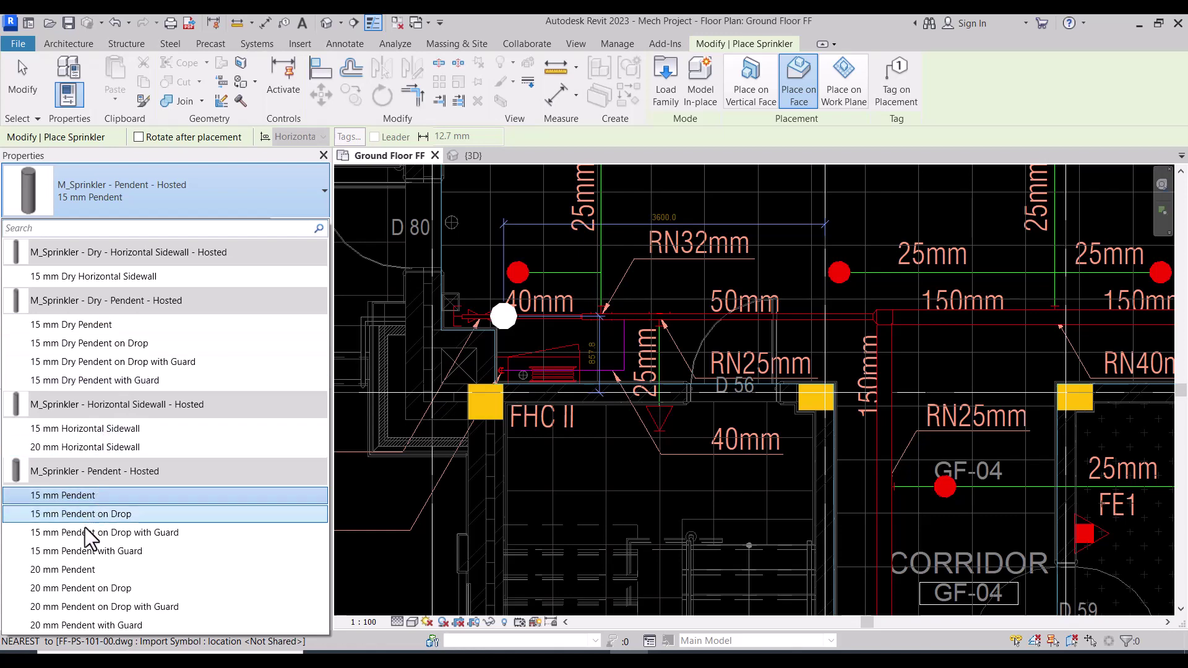
{"action": "left_click", "coordinate": [81, 570]}
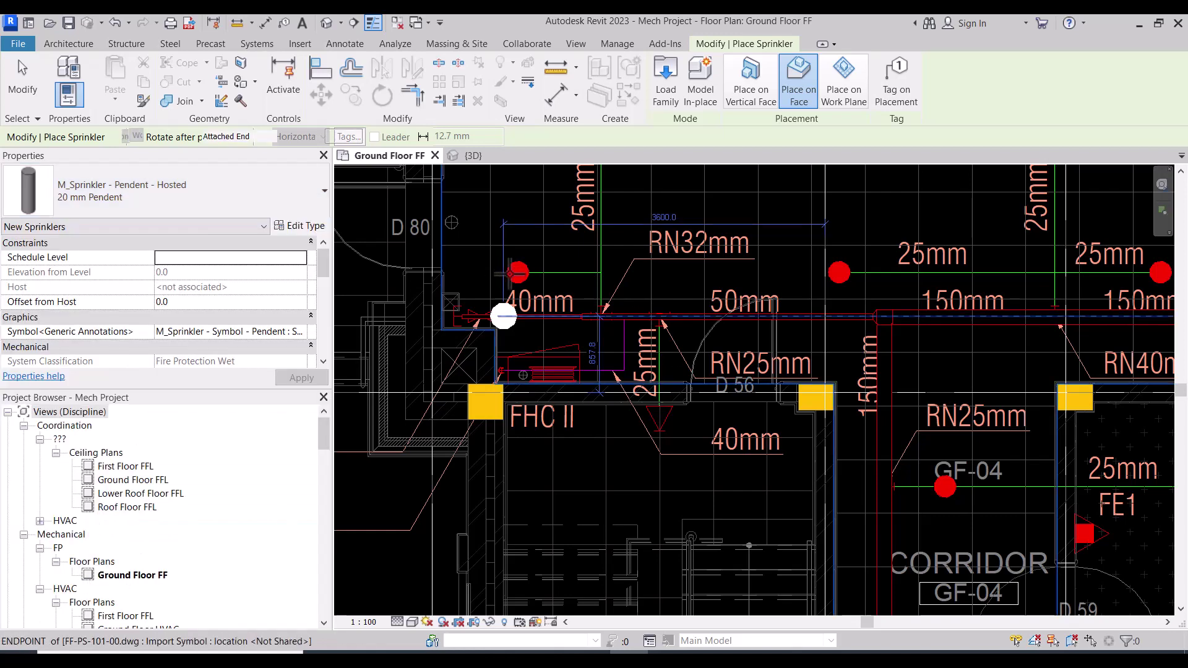
{"action": "scroll", "coordinate": [539, 255], "scroll_direction": "up", "scroll_amount": 3}
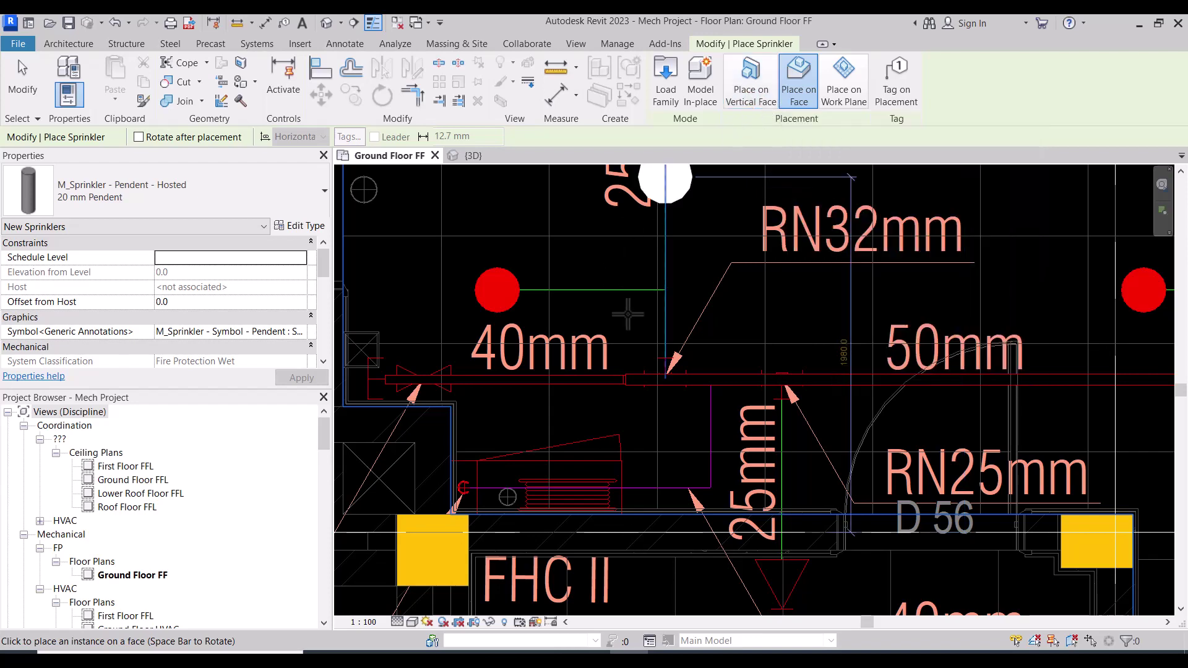
{"action": "scroll", "coordinate": [631, 320], "scroll_direction": "down", "scroll_amount": 2}
{"action": "scroll", "coordinate": [631, 320], "scroll_direction": "down", "scroll_amount": 2}
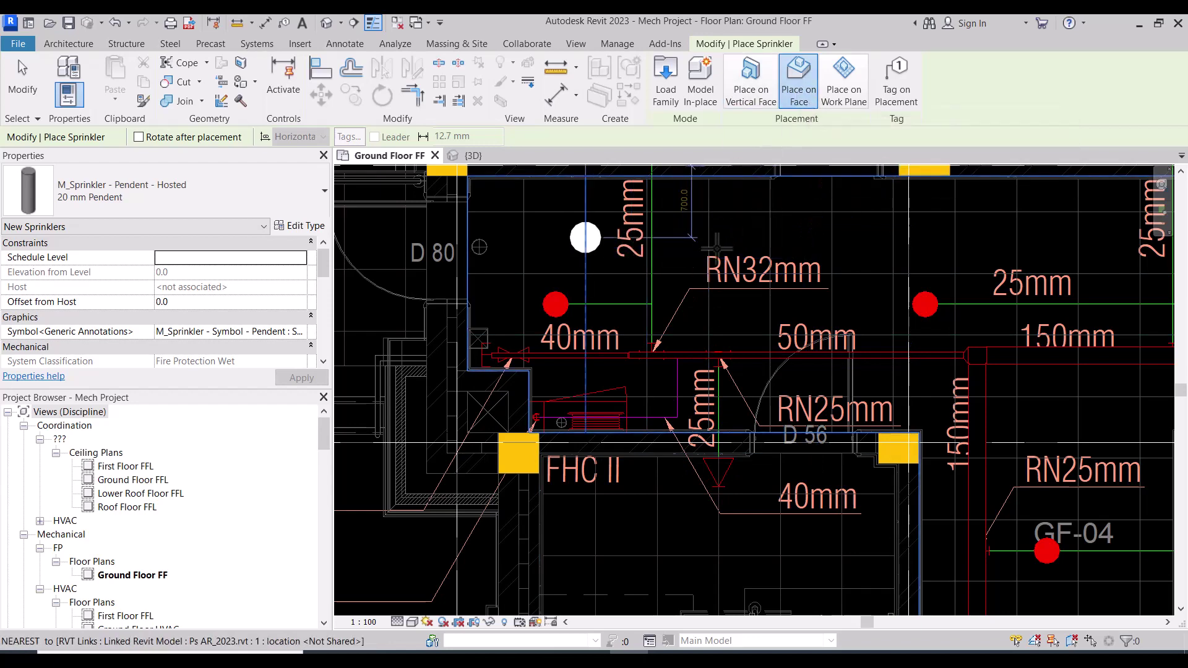
{"action": "scroll", "coordinate": [588, 306], "scroll_direction": "down", "scroll_amount": 2}
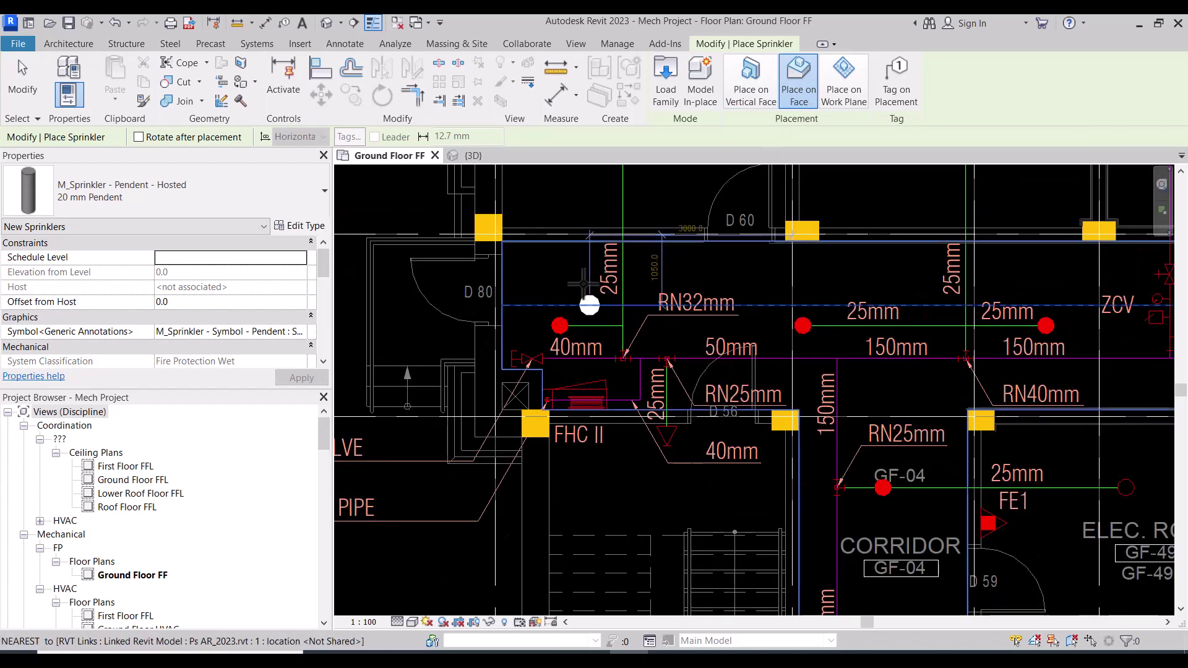
{"action": "scroll", "coordinate": [591, 303], "scroll_direction": "up", "scroll_amount": 3}
{"action": "scroll", "coordinate": [593, 302], "scroll_direction": "up", "scroll_amount": 2}
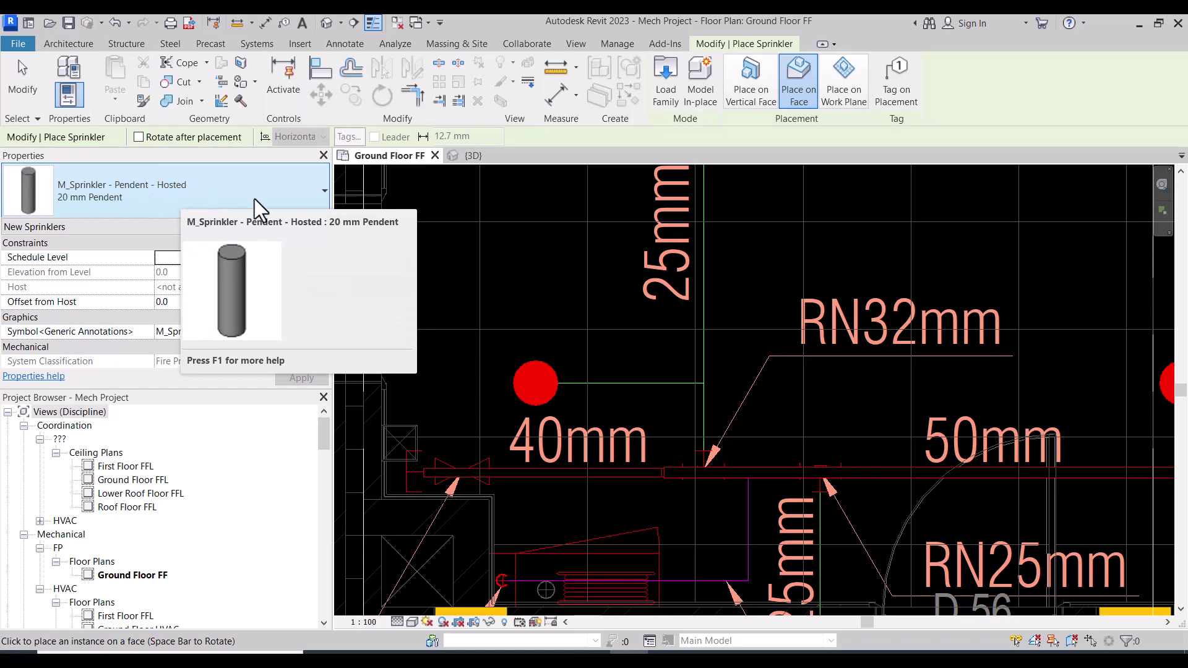
{"action": "scroll", "coordinate": [540, 291], "scroll_direction": "down", "scroll_amount": 1}
{"action": "scroll", "coordinate": [541, 291], "scroll_direction": "up", "scroll_amount": 1}
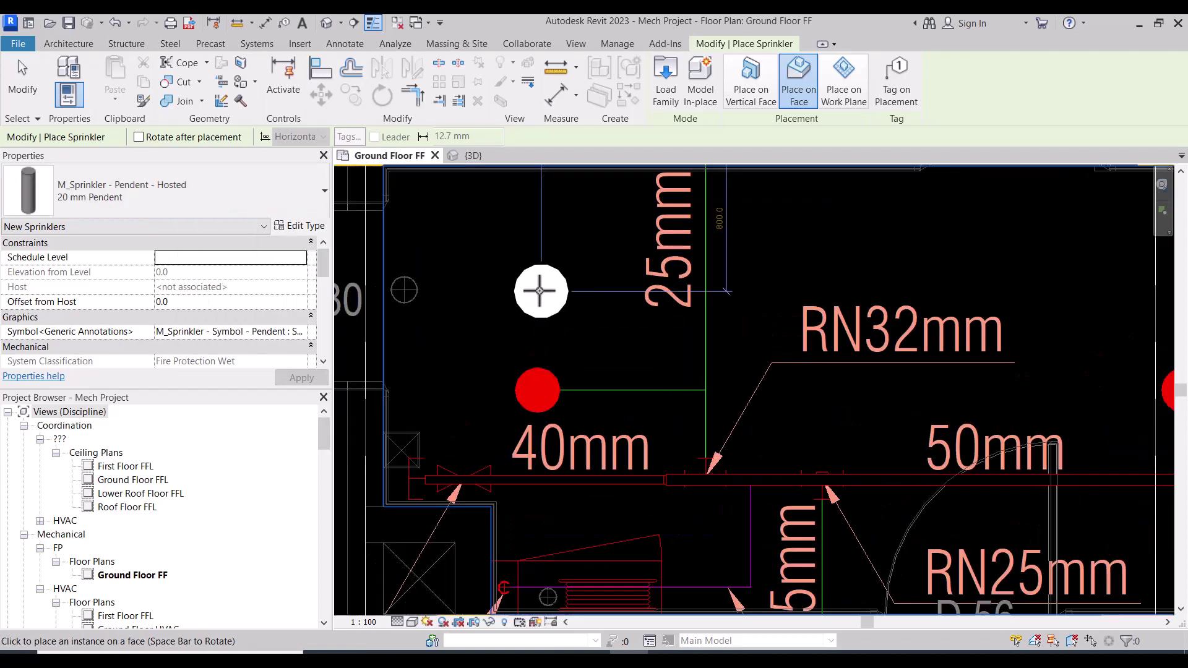
{"action": "scroll", "coordinate": [541, 291], "scroll_direction": "down", "scroll_amount": 1}
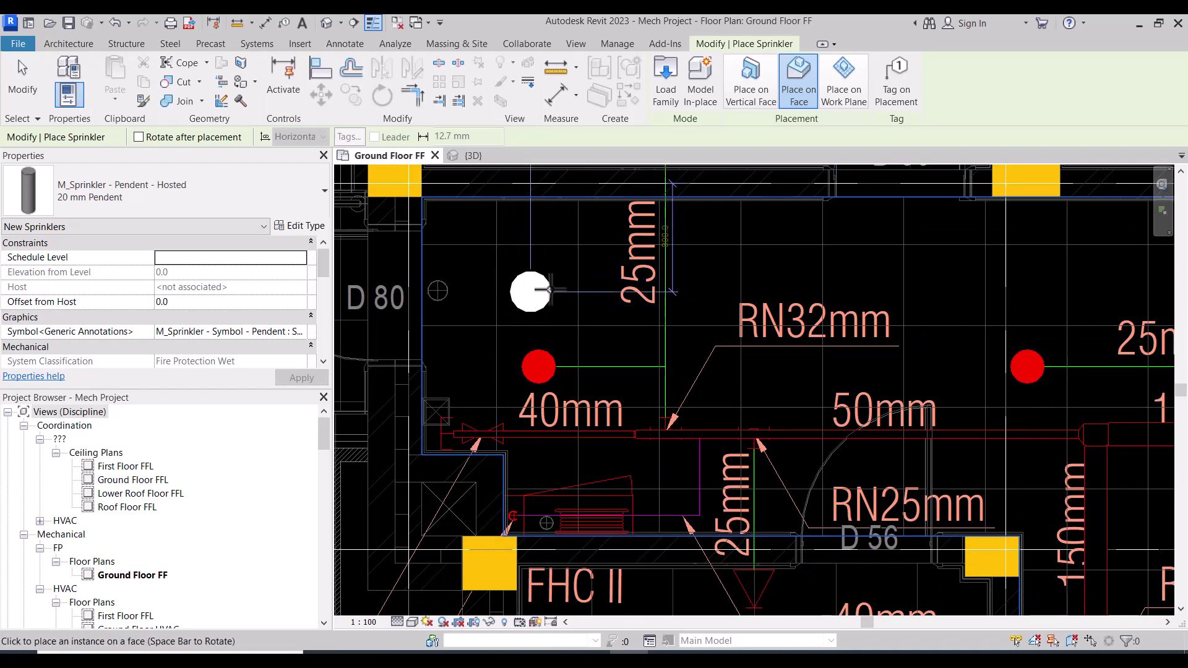
Place a test sprinkler above the RN32mm pipe near D 80 and select it.
{"action": "left_click", "coordinate": [549, 290]}
{"action": "key", "text": "Escape"}
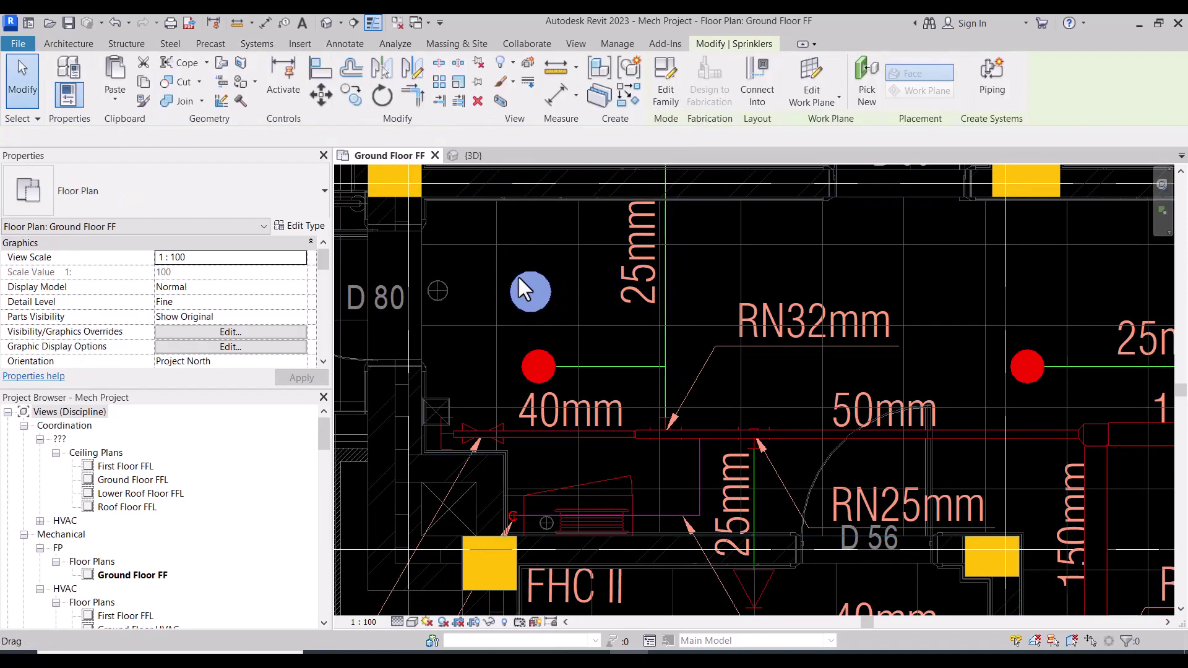
{"action": "left_click", "coordinate": [528, 292]}
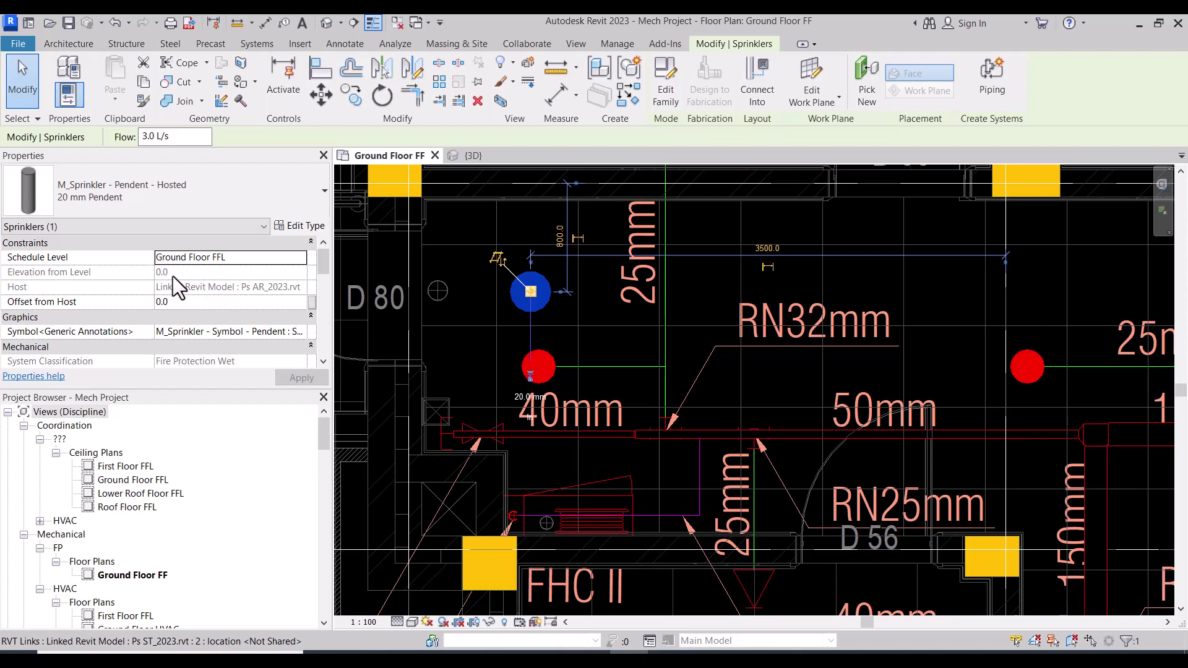
{"action": "left_click", "coordinate": [560, 323]}
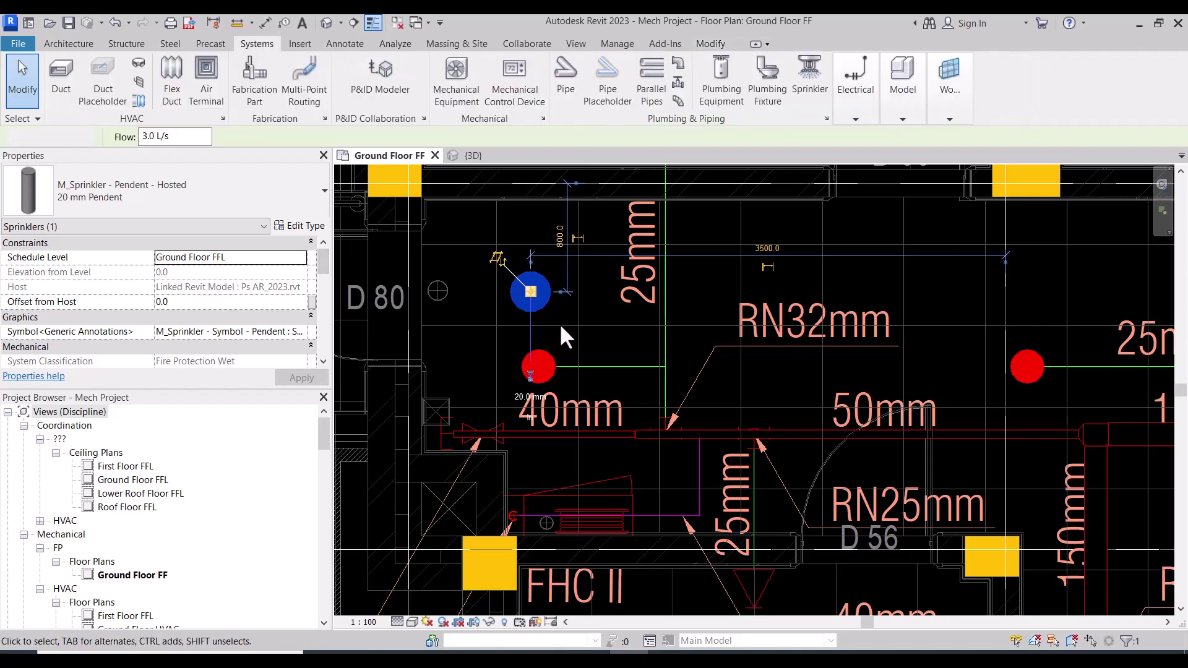
{"action": "left_click", "coordinate": [547, 312]}
{"action": "scroll", "coordinate": [557, 312], "scroll_direction": "down", "scroll_amount": 1}
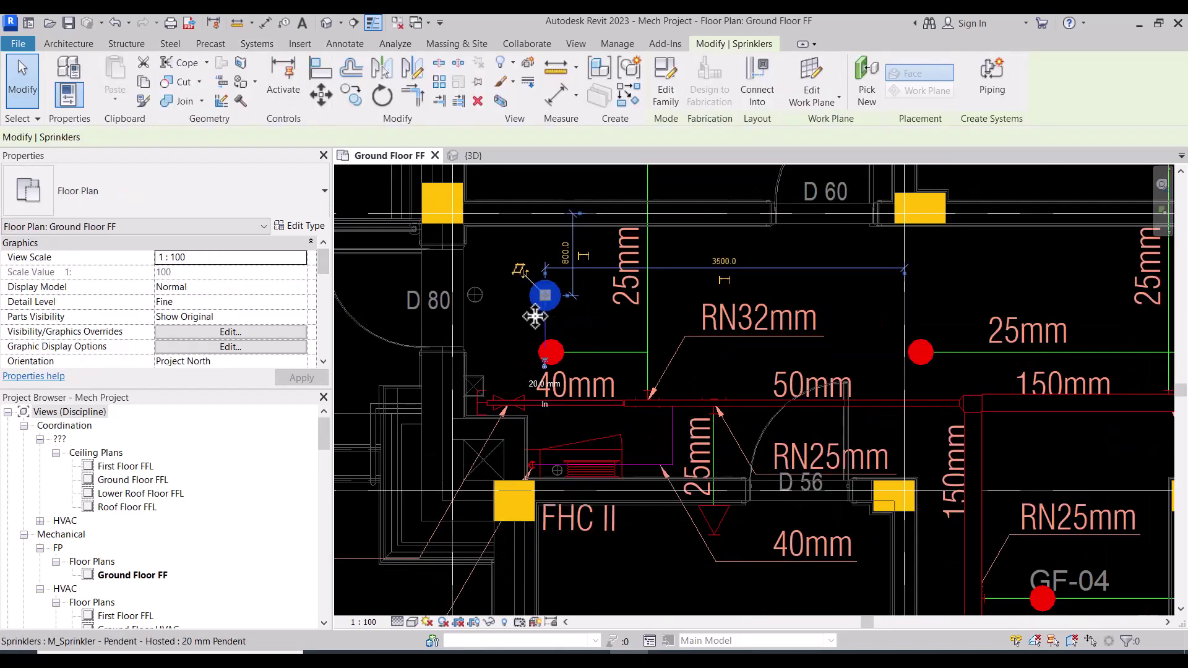
{"action": "scroll", "coordinate": [535, 313], "scroll_direction": "up", "scroll_amount": 2}
{"action": "scroll", "coordinate": [534, 312], "scroll_direction": "up", "scroll_amount": 1}
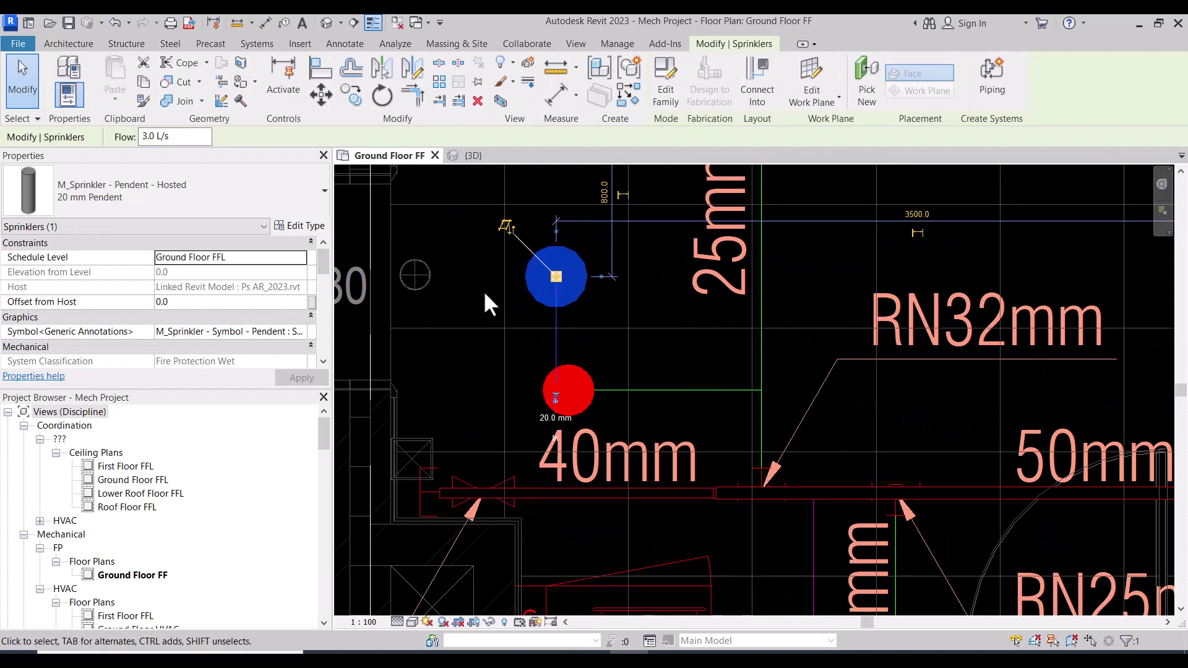
{"action": "scroll", "coordinate": [495, 298], "scroll_direction": "down", "scroll_amount": 1}
{"action": "scroll", "coordinate": [504, 292], "scroll_direction": "down", "scroll_amount": 1}
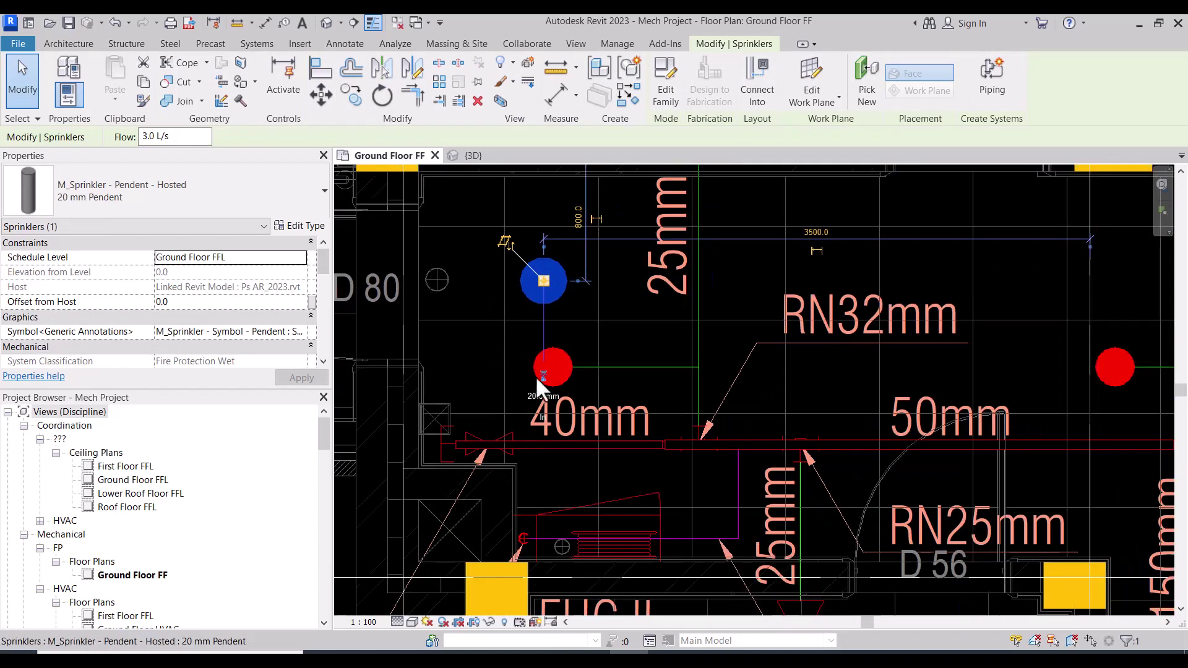
Delete the test sprinkler from the Ground Floor FF plan.
{"action": "key", "text": "Delete"}
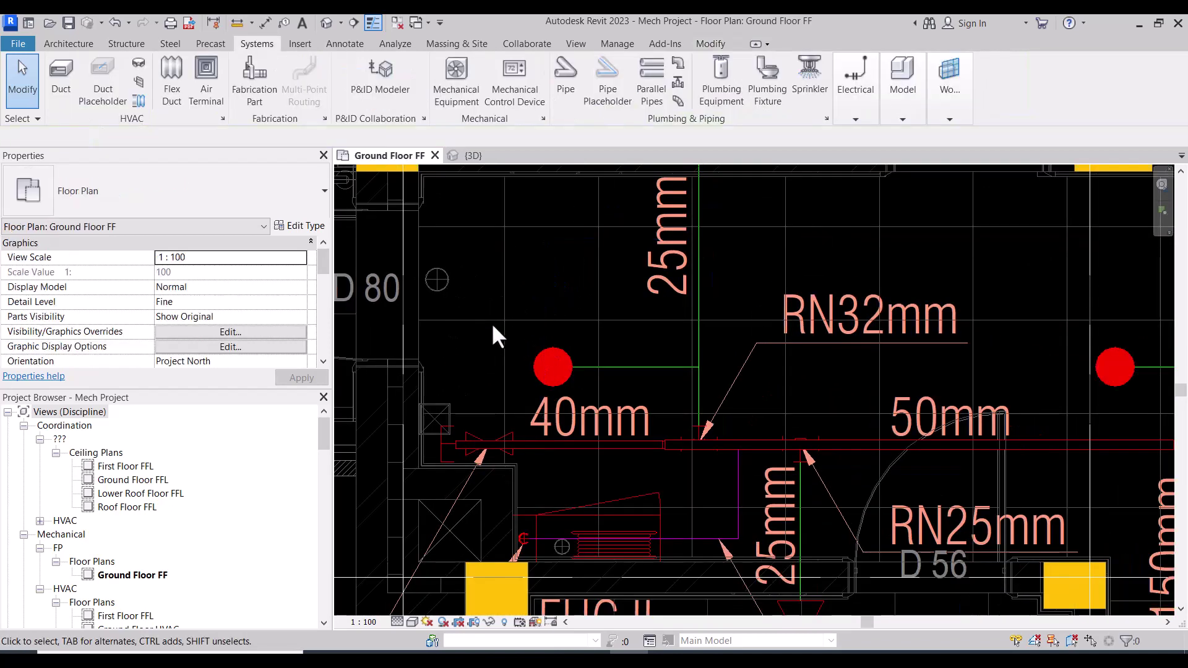
{"action": "scroll", "coordinate": [554, 311], "scroll_direction": "down", "scroll_amount": 1}
{"action": "scroll", "coordinate": [555, 312], "scroll_direction": "down", "scroll_amount": 1}
{"action": "scroll", "coordinate": [555, 312], "scroll_direction": "down", "scroll_amount": 3}
{"action": "scroll", "coordinate": [556, 307], "scroll_direction": "up", "scroll_amount": 3}
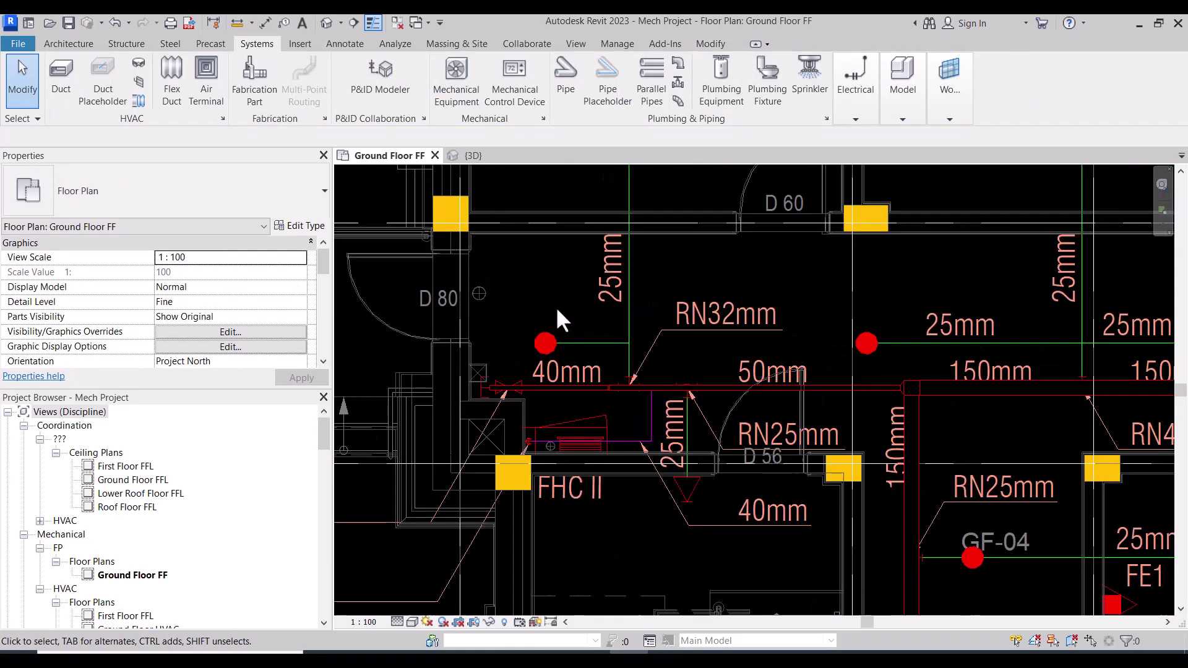
{"action": "scroll", "coordinate": [555, 303], "scroll_direction": "up", "scroll_amount": 1}
{"action": "scroll", "coordinate": [562, 319], "scroll_direction": "down", "scroll_amount": 1}
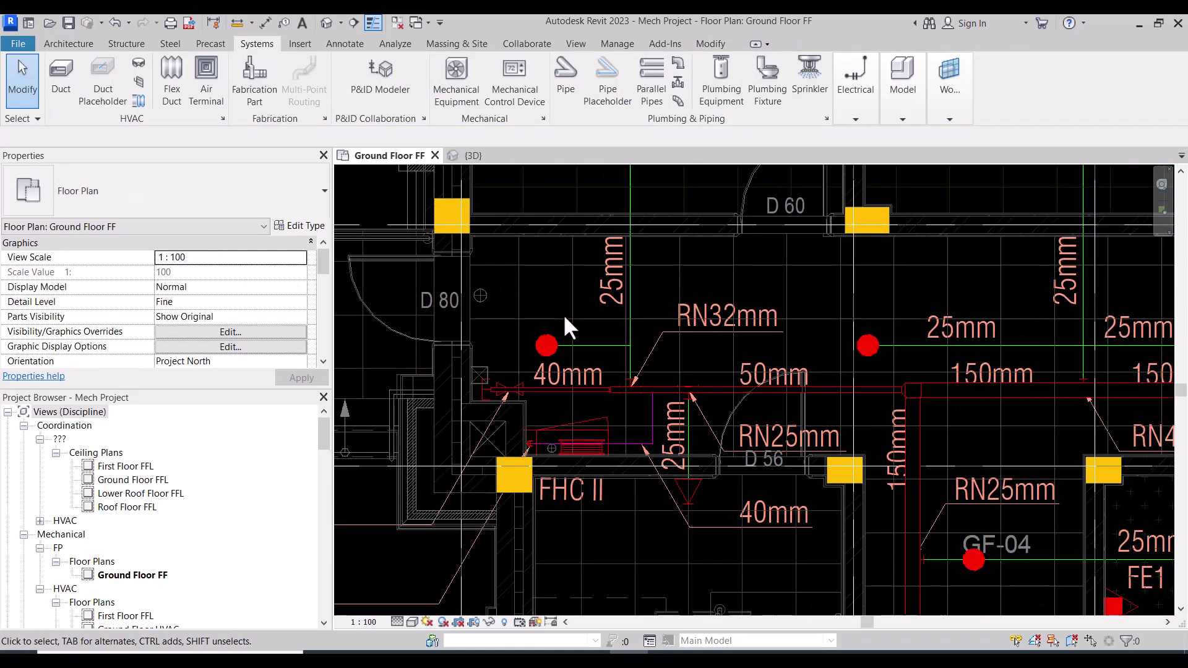
{"action": "scroll", "coordinate": [564, 317], "scroll_direction": "down", "scroll_amount": 1}
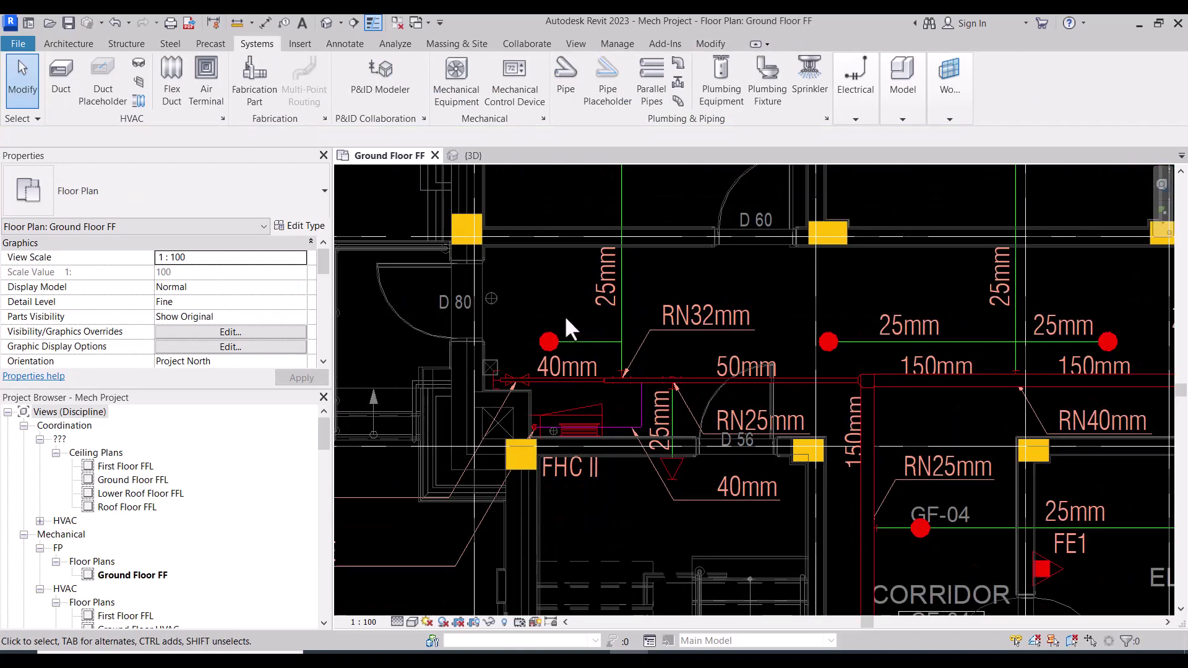
Open the Ground Floor FFL ceiling plan and set it to Fine detail level.
{"action": "left_click", "coordinate": [140, 482]}
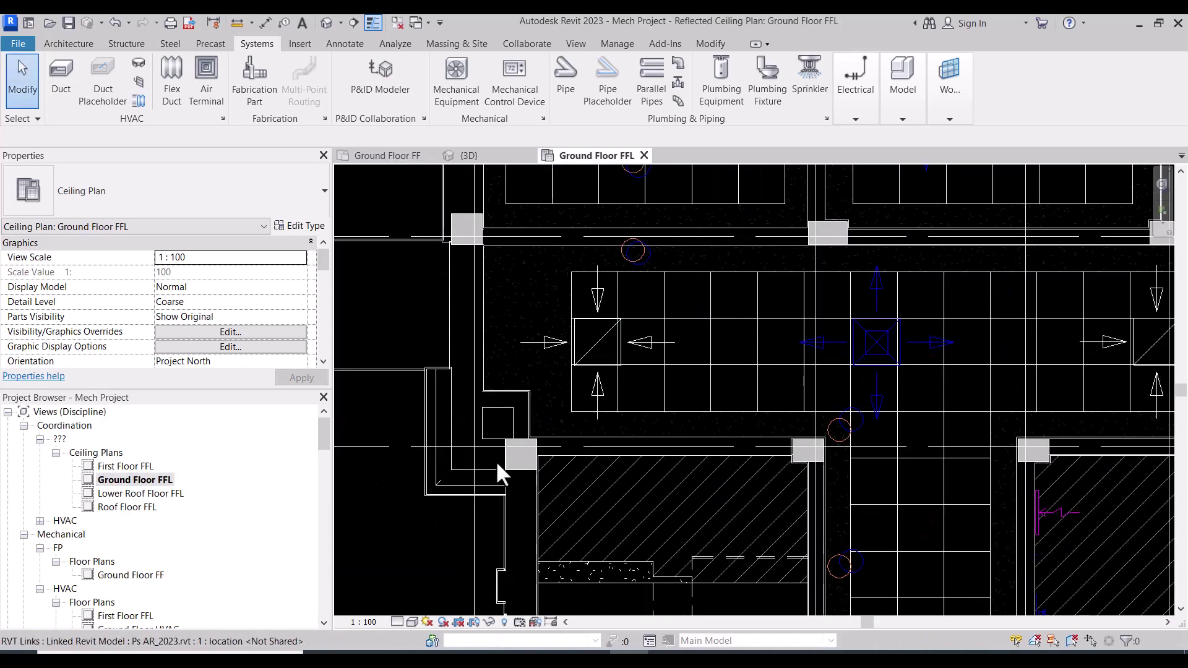
{"action": "scroll", "coordinate": [495, 461], "scroll_direction": "down", "scroll_amount": 3}
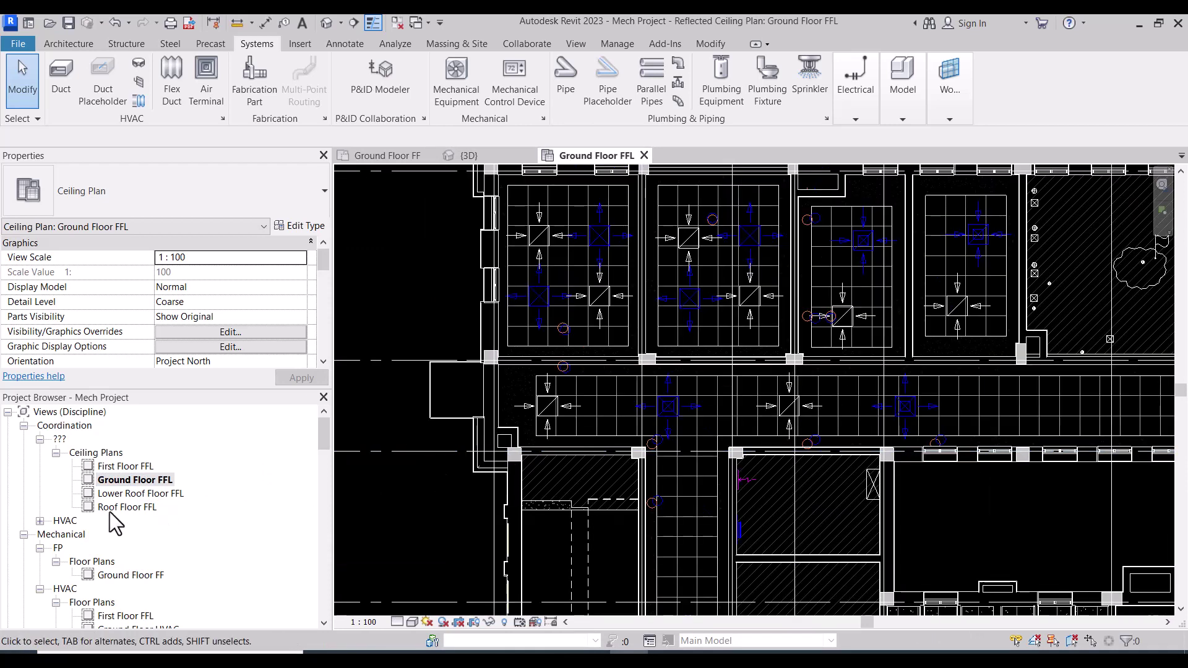
{"action": "scroll", "coordinate": [539, 455], "scroll_direction": "down", "scroll_amount": 1}
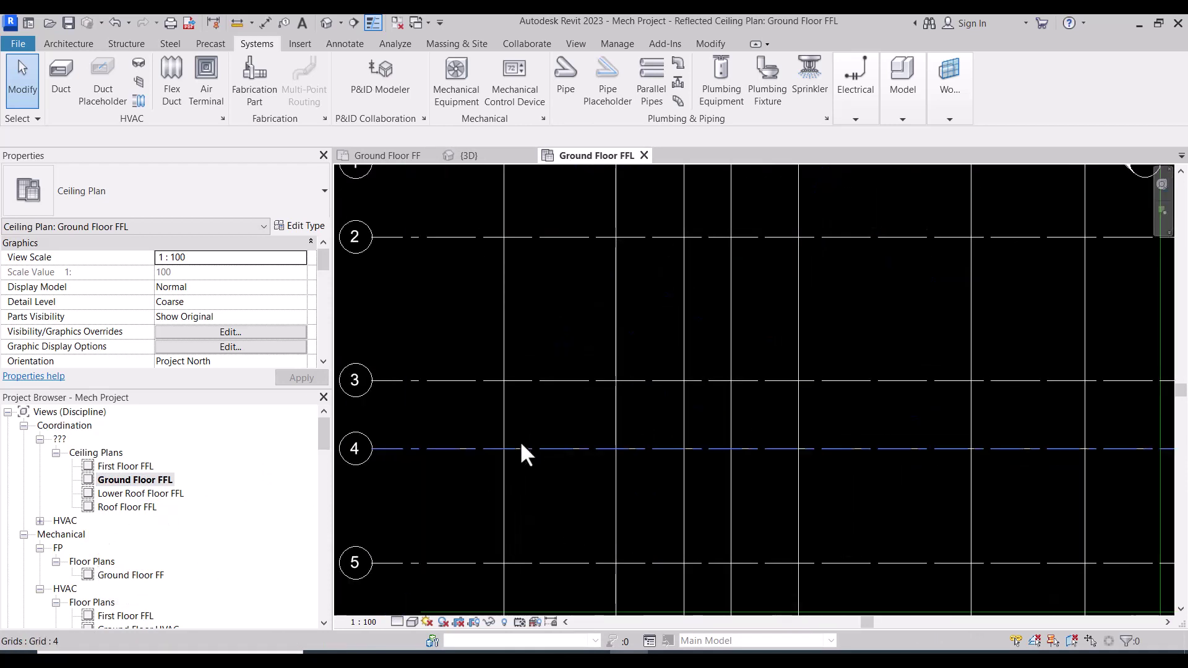
{"action": "left_click", "coordinate": [124, 575]}
{"action": "scroll", "coordinate": [570, 325], "scroll_direction": "up", "scroll_amount": 2}
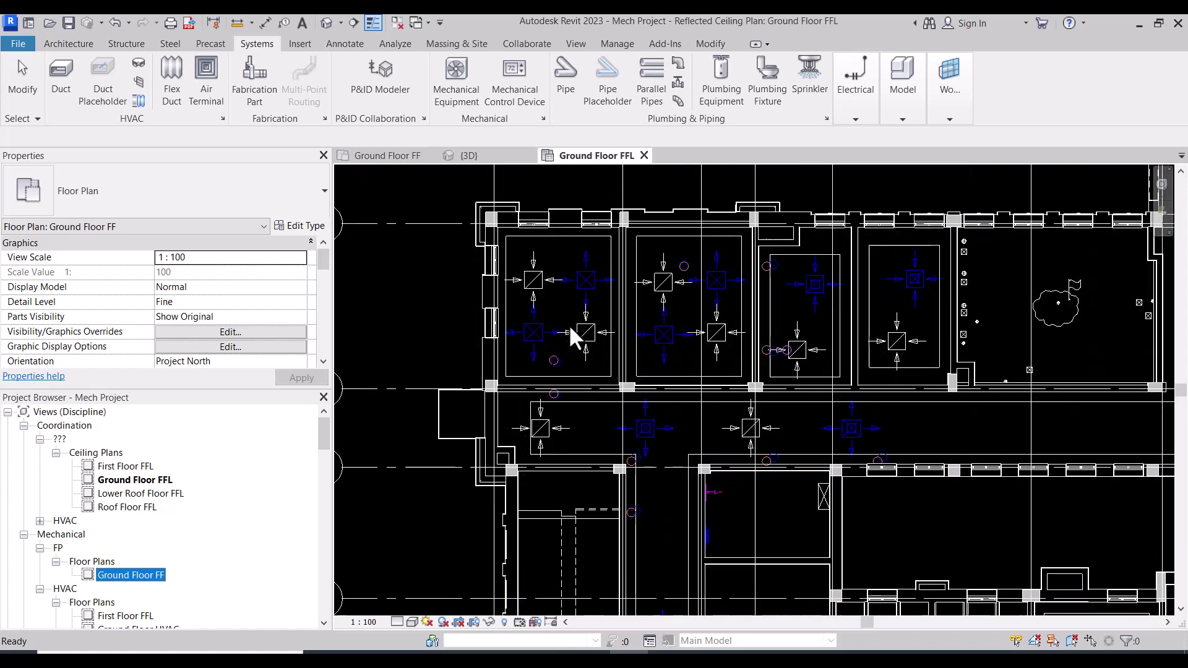
{"action": "scroll", "coordinate": [528, 287], "scroll_direction": "down", "scroll_amount": 1}
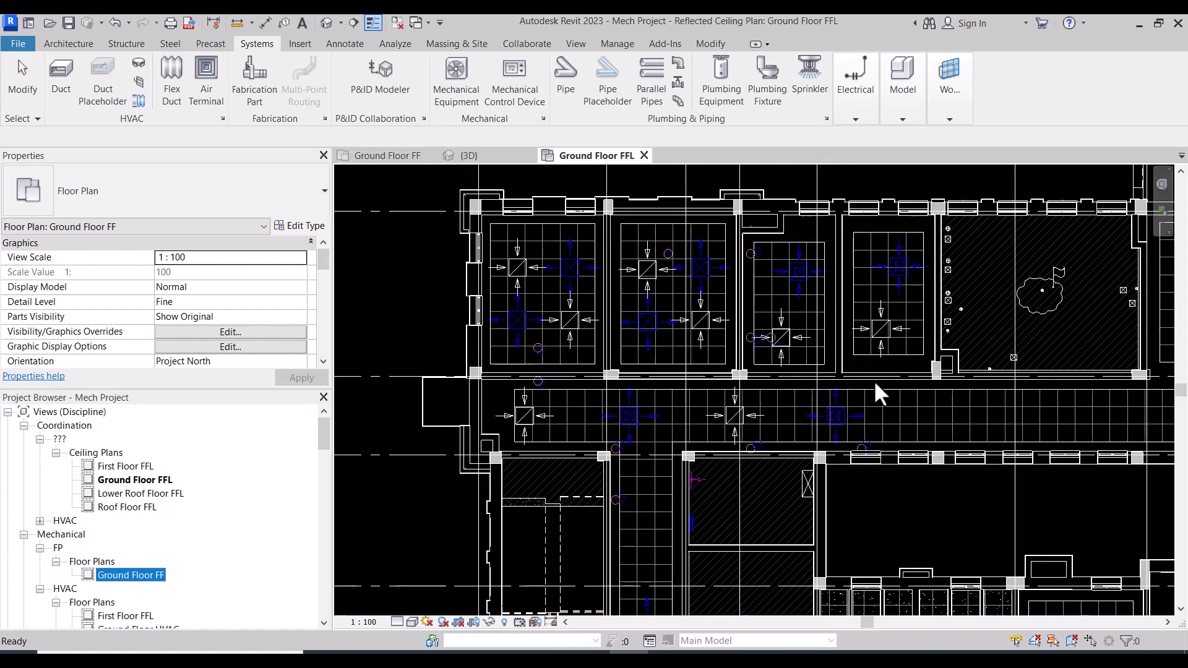
{"action": "scroll", "coordinate": [502, 318], "scroll_direction": "up", "scroll_amount": 1}
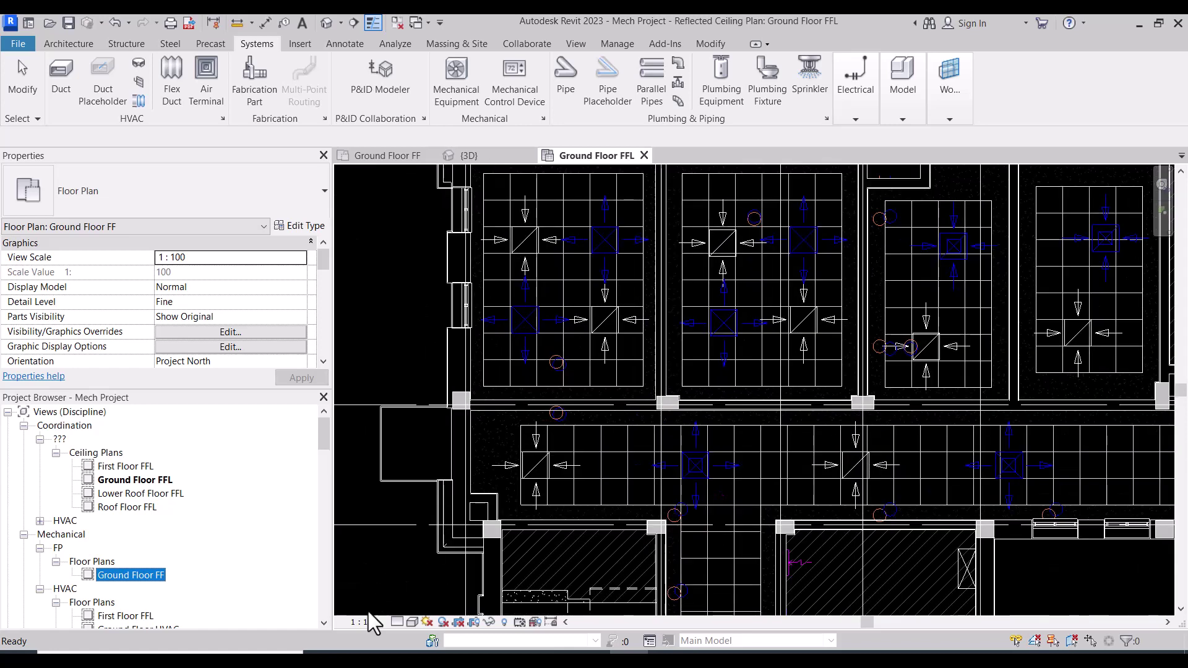
{"action": "left_click", "coordinate": [398, 619]}
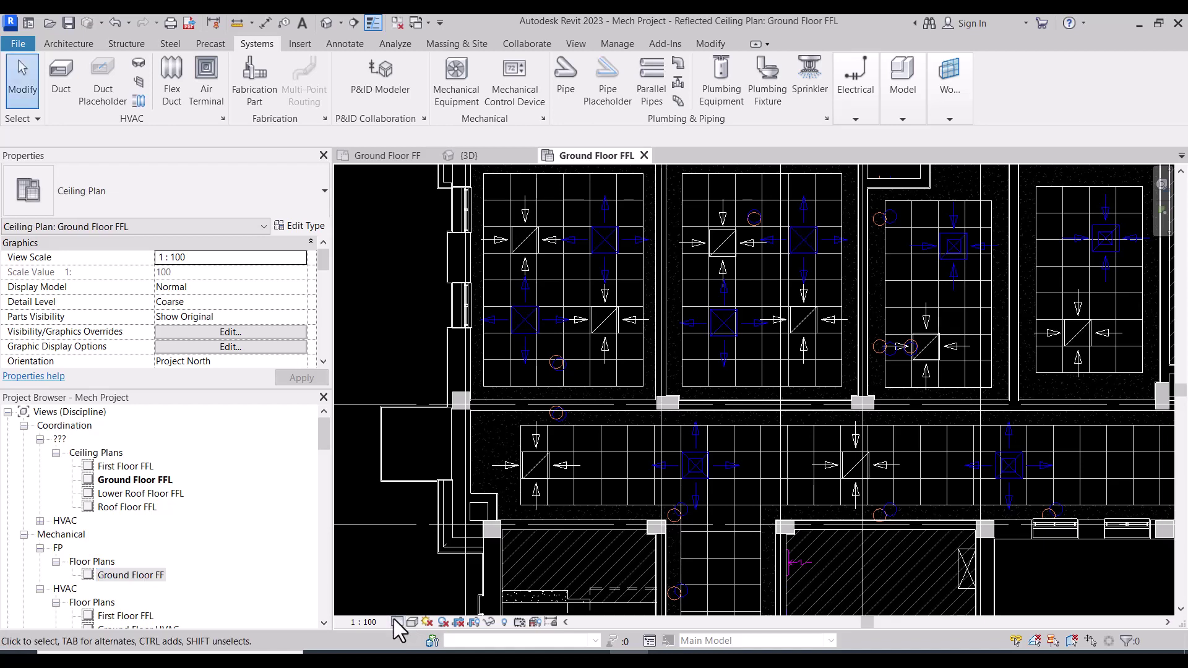
{"action": "left_click", "coordinate": [395, 619]}
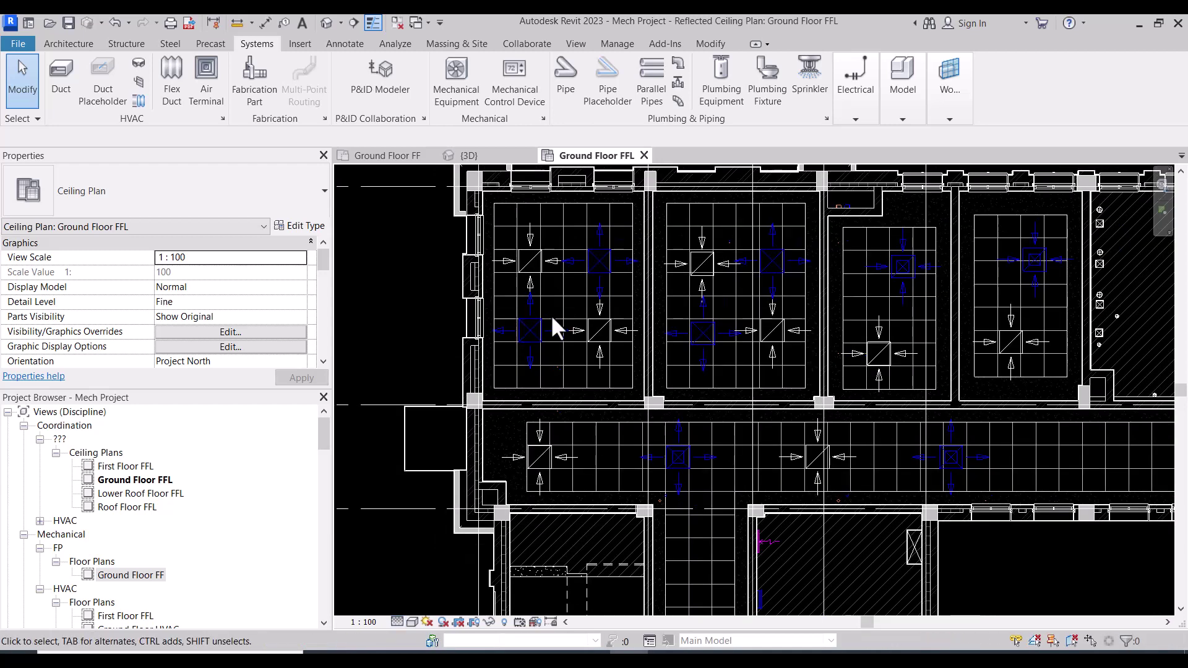
{"action": "scroll", "coordinate": [551, 315], "scroll_direction": "down", "scroll_amount": 3}
{"action": "scroll", "coordinate": [634, 362], "scroll_direction": "up", "scroll_amount": 1}
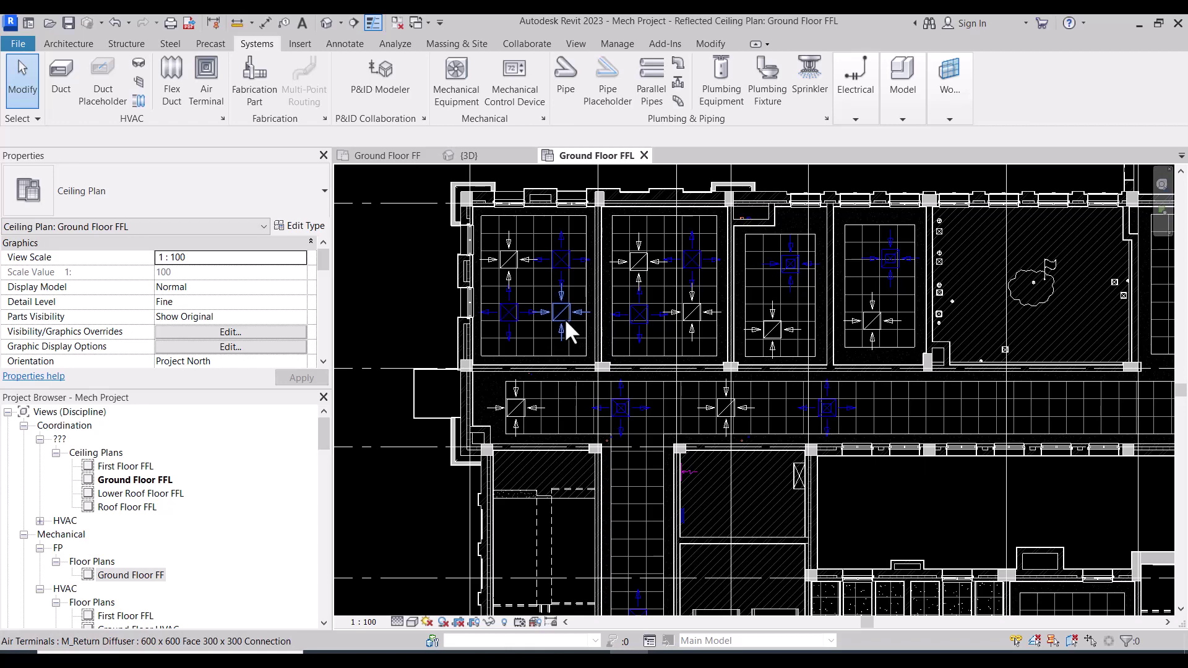
Hide Air Terminals in the ceiling plan via Visibility/Graphics (VG).
{"action": "key", "text": "v"}
{"action": "key", "text": "g"}
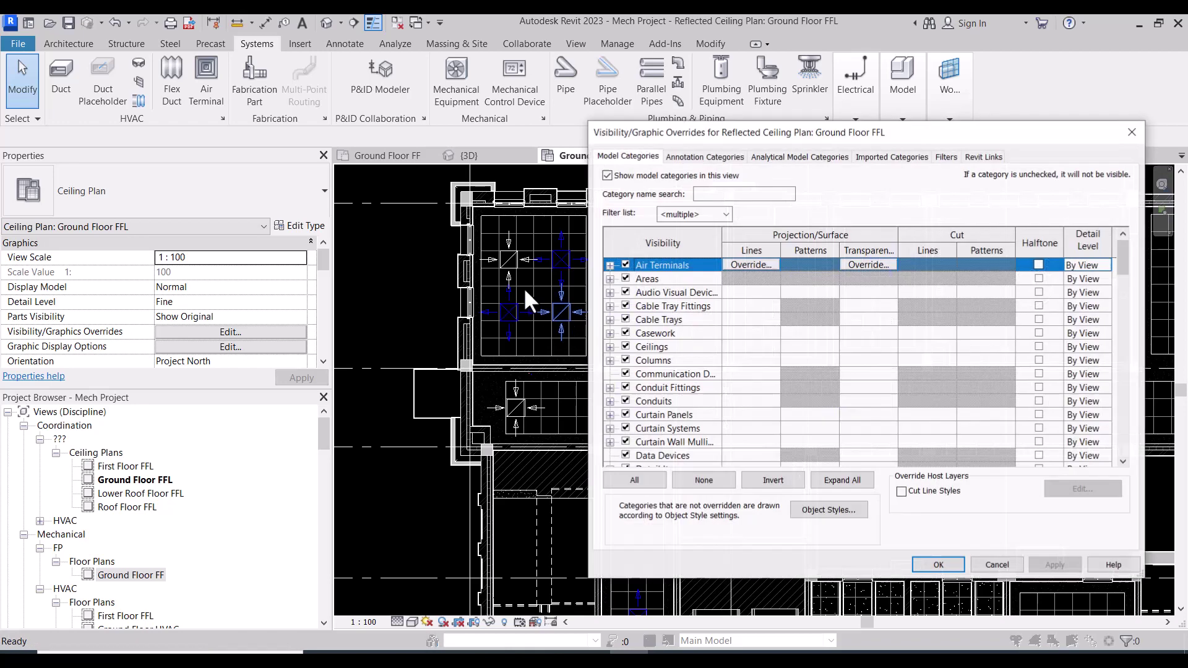
{"action": "left_click", "coordinate": [625, 263]}
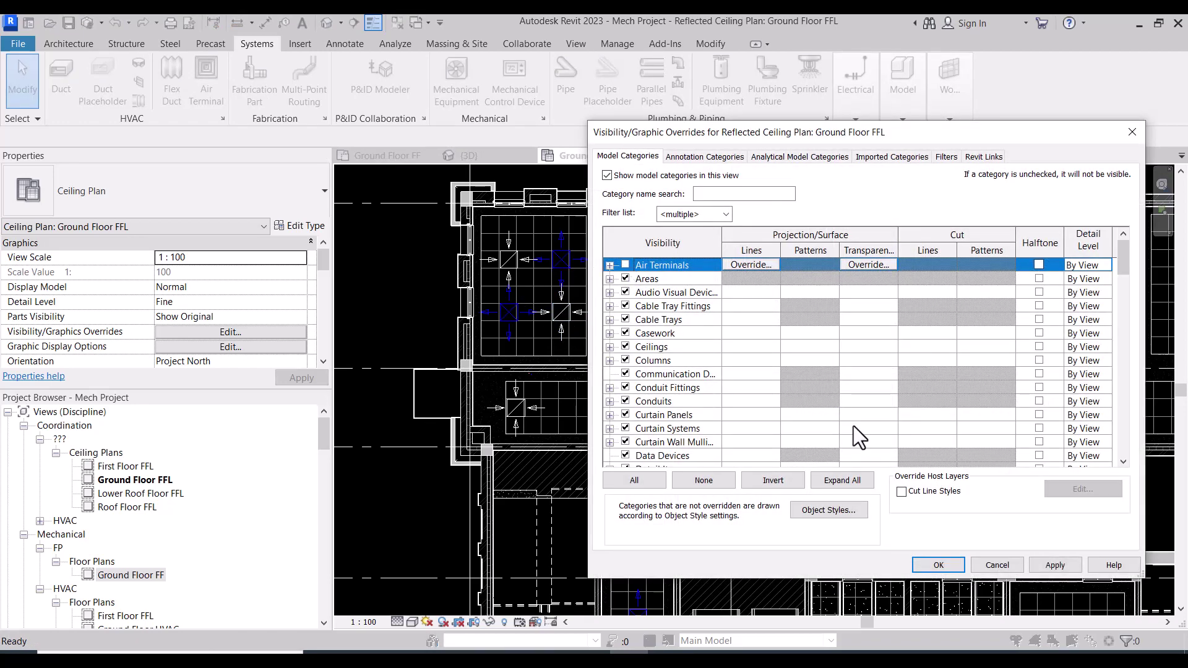
{"action": "left_click", "coordinate": [939, 565]}
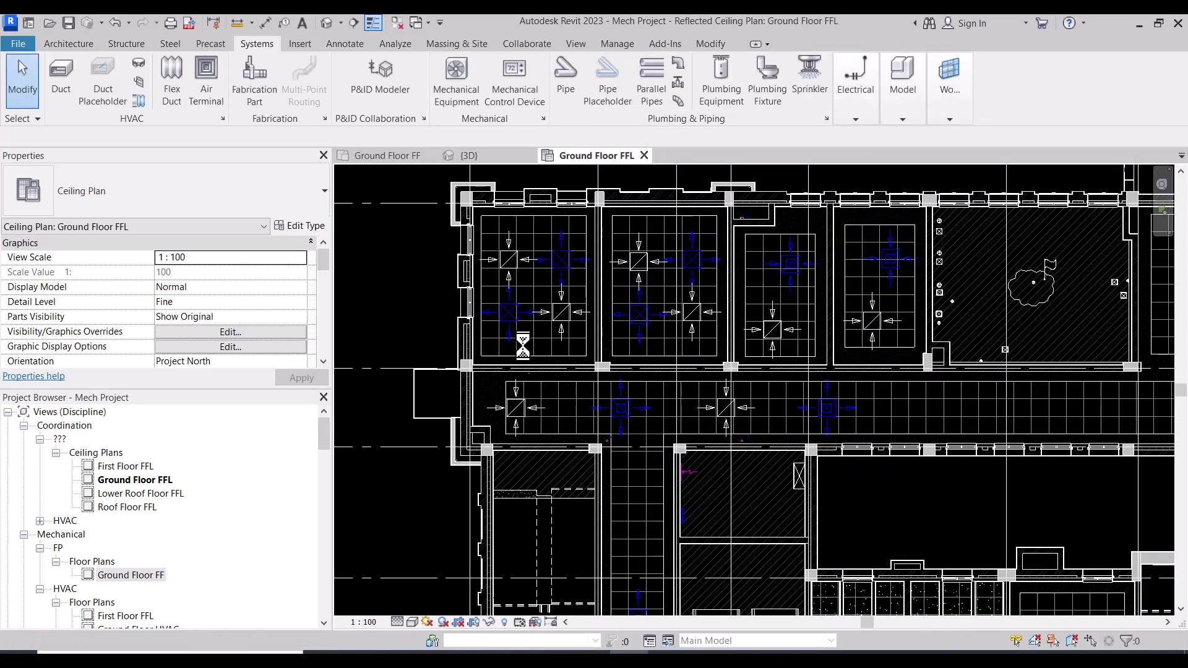
{"action": "scroll", "coordinate": [521, 343], "scroll_direction": "down", "scroll_amount": 2}
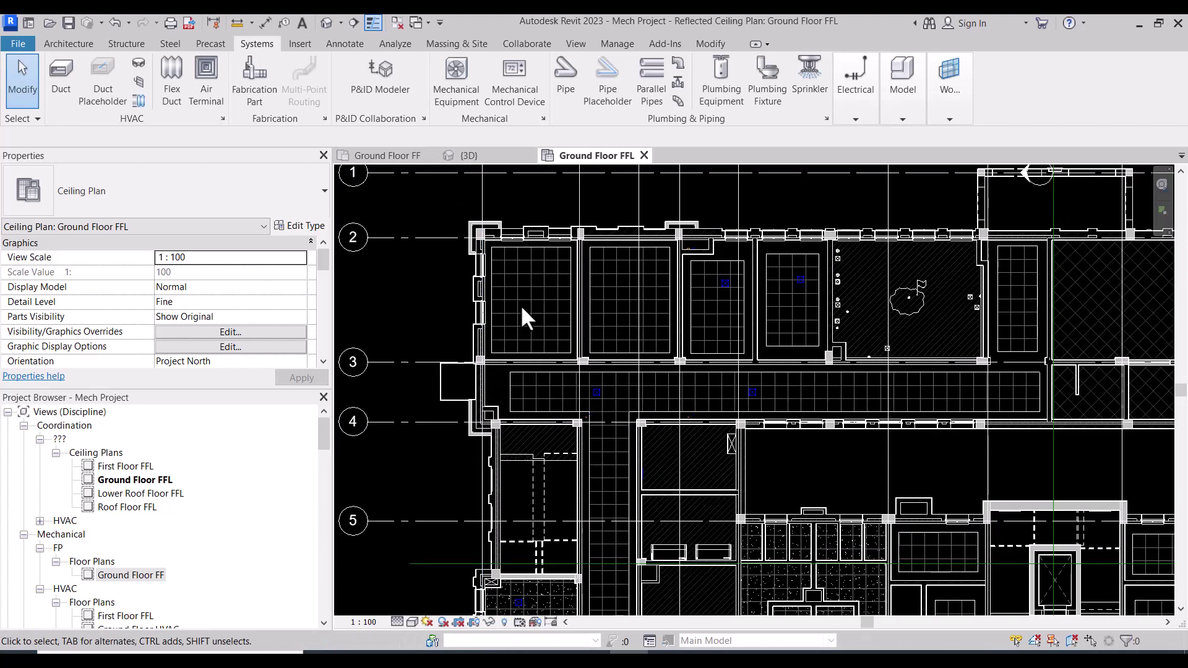
Hide Duct Accessories, Fittings, Insulations, Linings, Placeholders and Ducts in Visibility/Graphics.
{"action": "key", "text": "v"}
{"action": "key", "text": "g"}
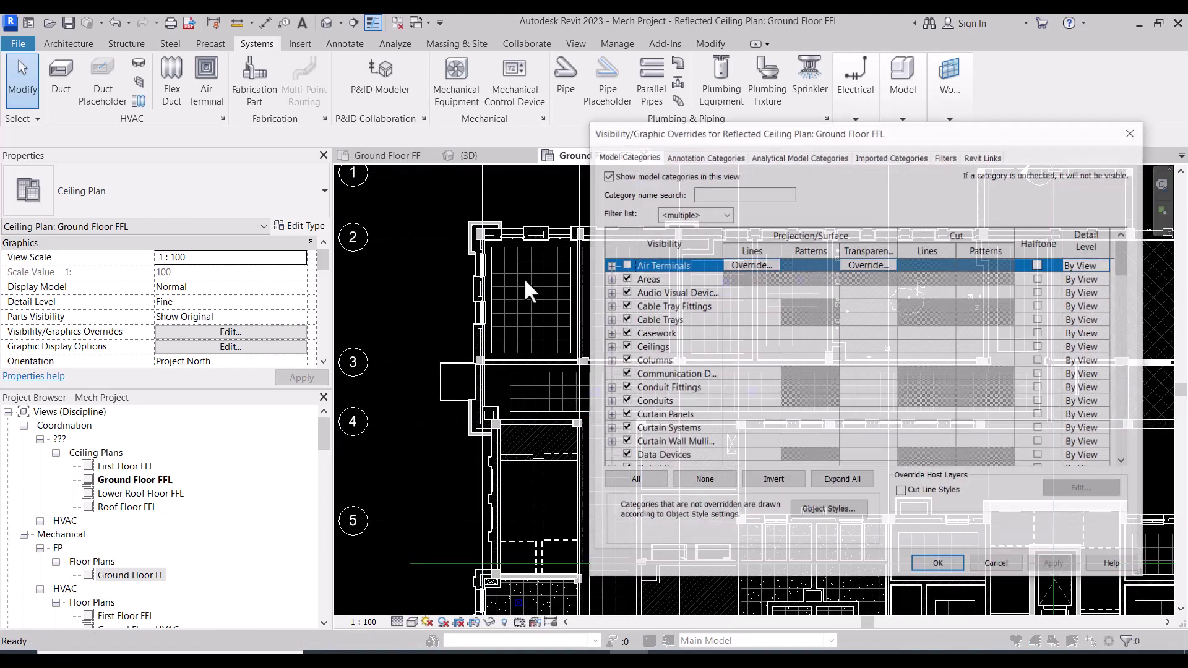
{"action": "left_click", "coordinate": [664, 328]}
{"action": "scroll", "coordinate": [648, 396], "scroll_direction": "down", "scroll_amount": 3}
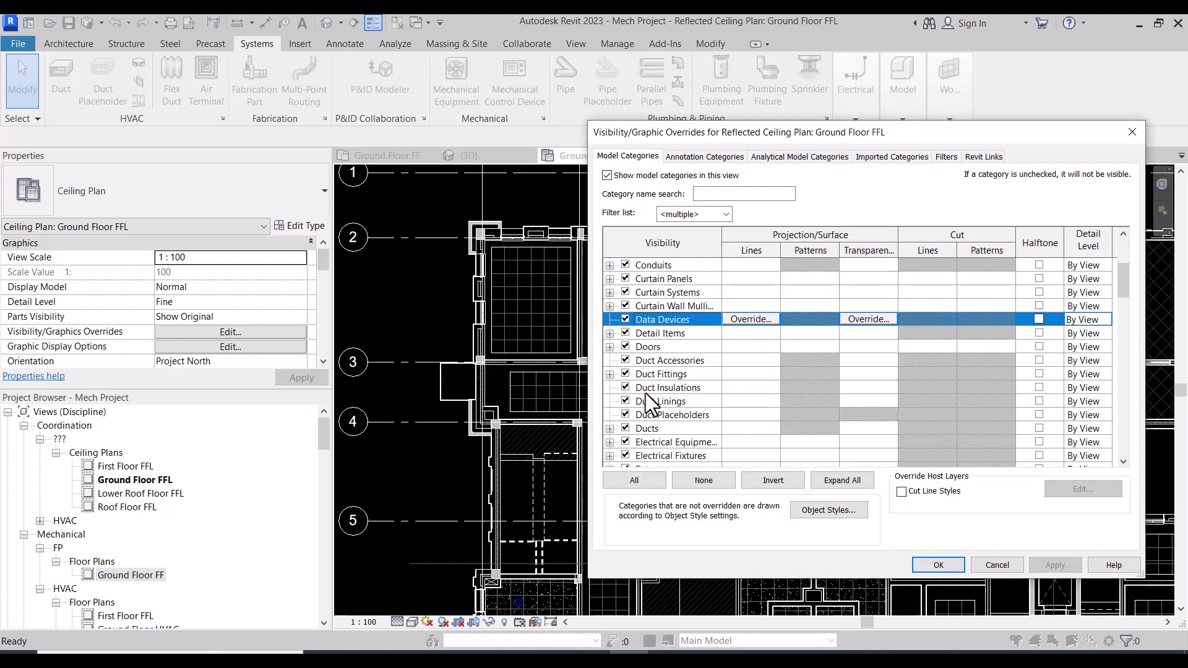
{"action": "left_click", "coordinate": [625, 360]}
{"action": "left_click", "coordinate": [625, 388]}
{"action": "left_click", "coordinate": [625, 401]}
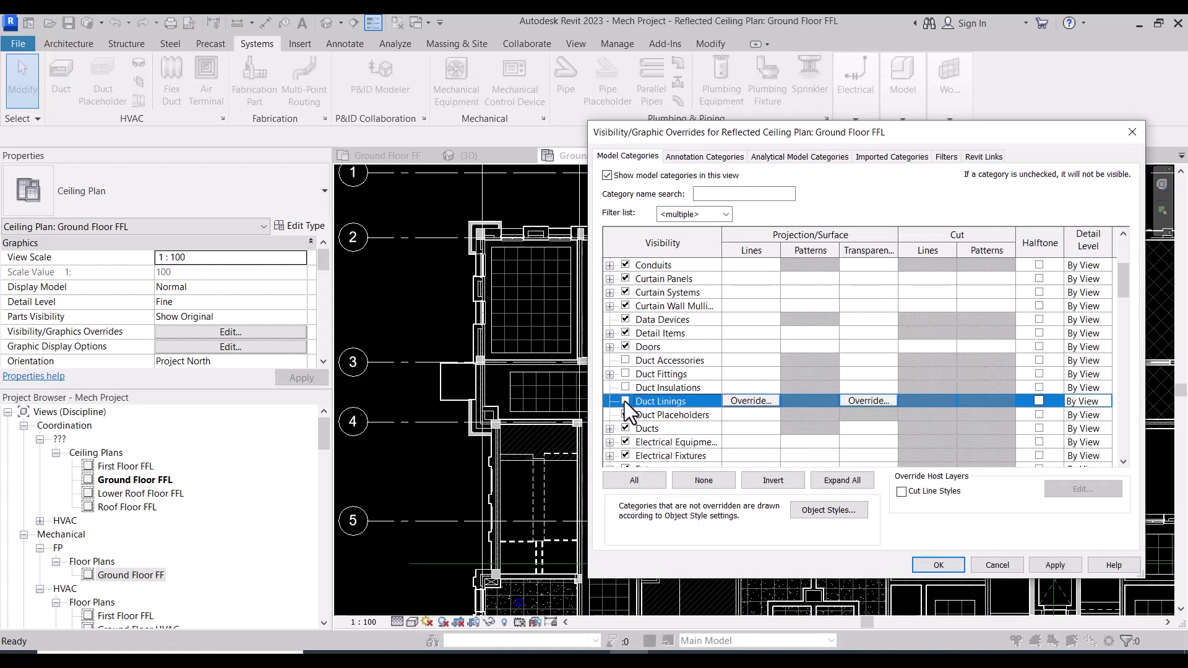
{"action": "left_click", "coordinate": [625, 428]}
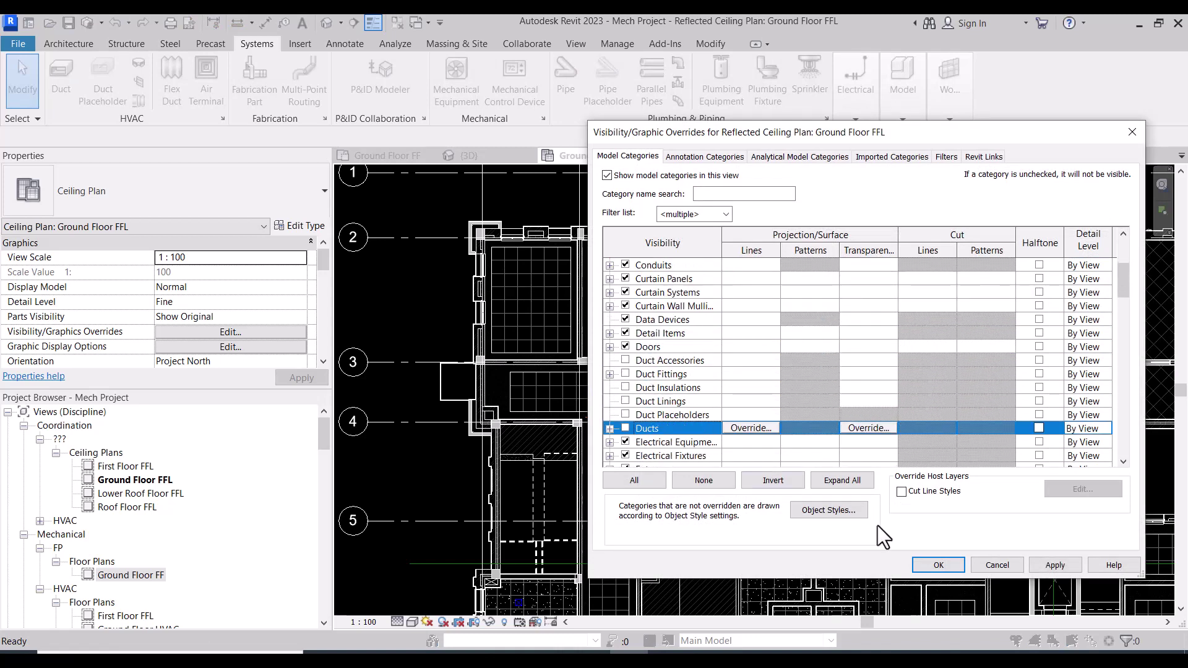
{"action": "left_click", "coordinate": [939, 565]}
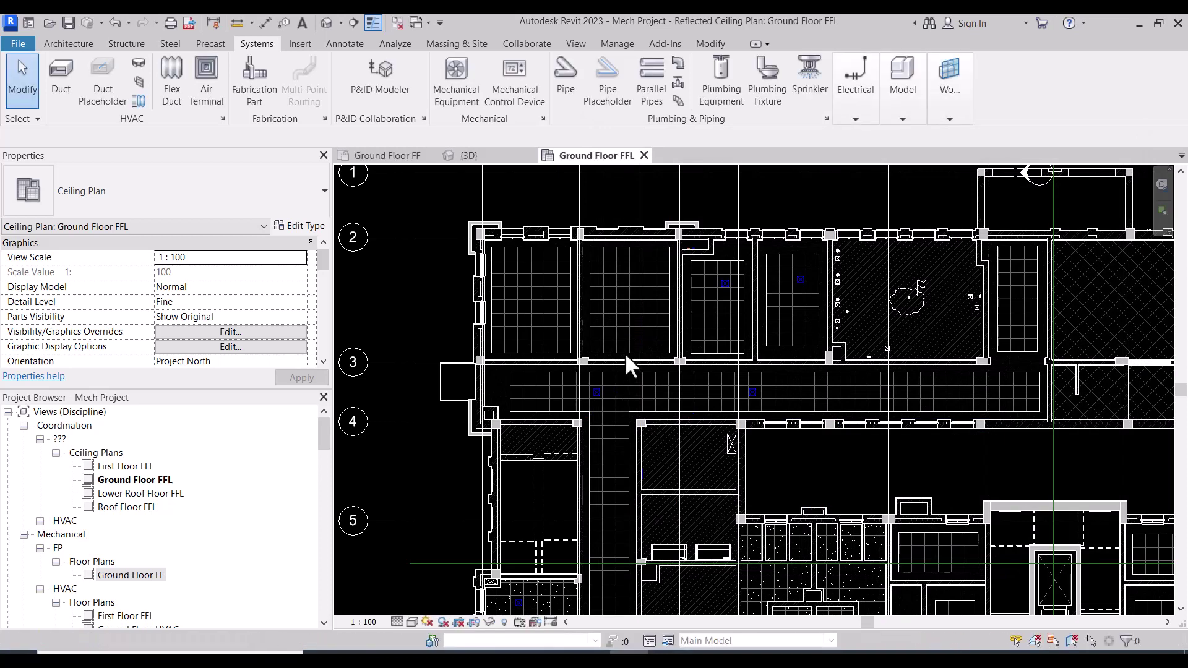
Start Link CAD and navigate to the D:\Project 3\PS Mech CAD\CAD\FF folder.
{"action": "scroll", "coordinate": [625, 351], "scroll_direction": "down", "scroll_amount": 1}
{"action": "scroll", "coordinate": [625, 351], "scroll_direction": "down", "scroll_amount": 1}
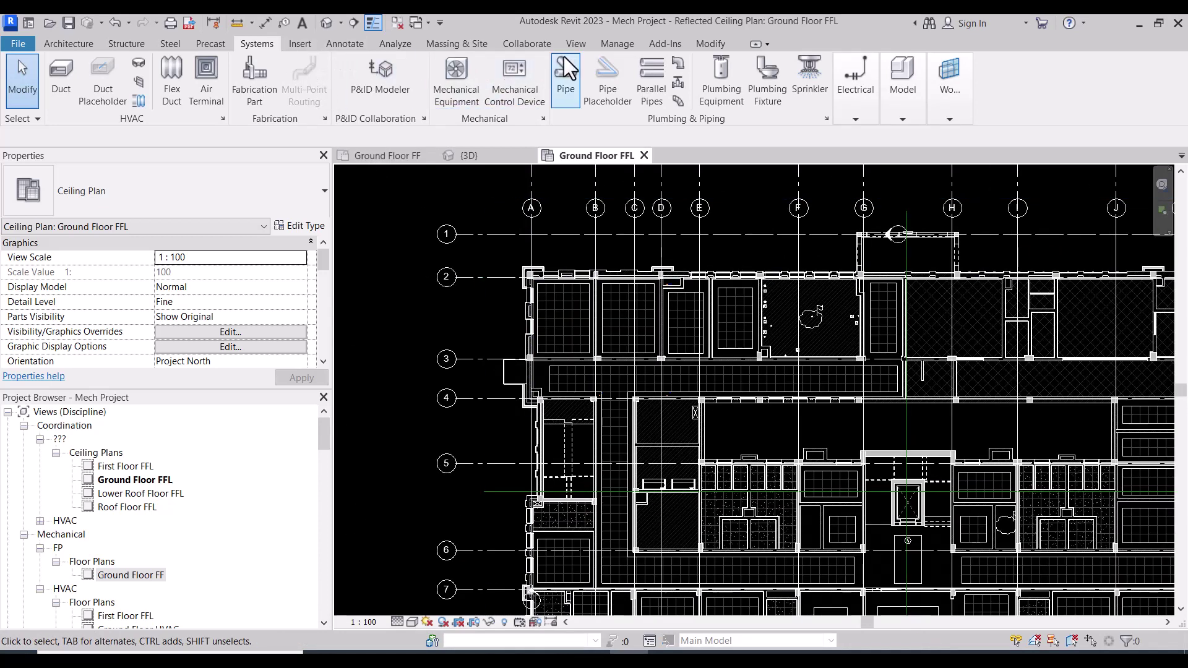
{"action": "left_click", "coordinate": [291, 46]}
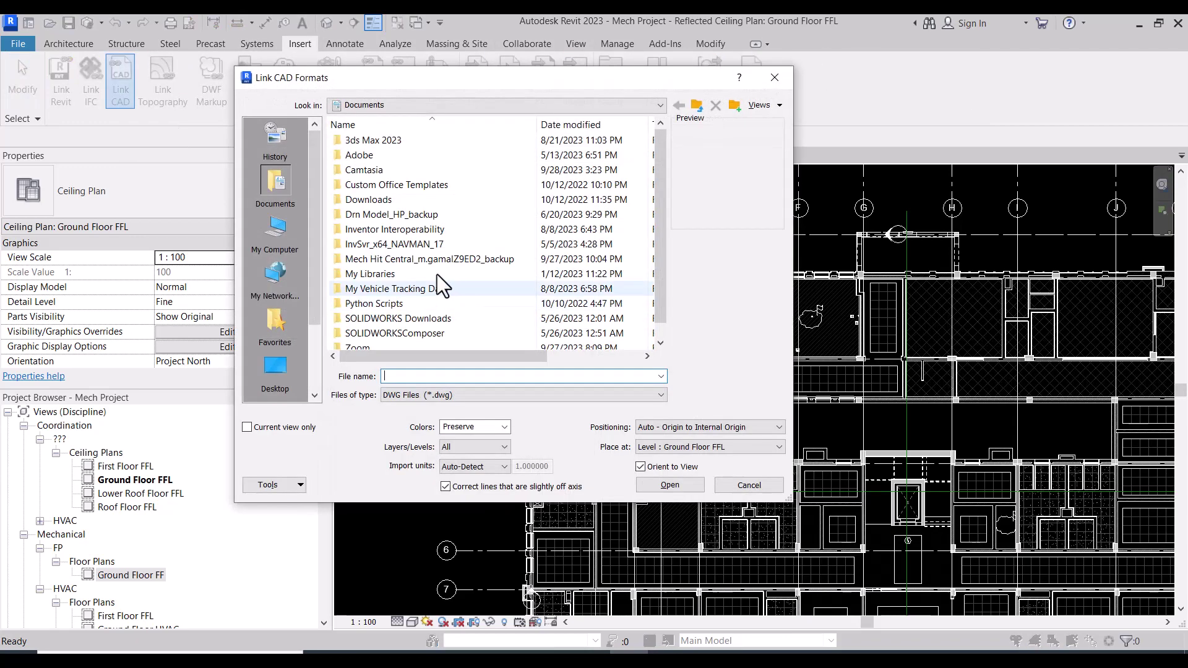
{"action": "left_click", "coordinate": [286, 228]}
{"action": "double_click", "coordinate": [376, 297]}
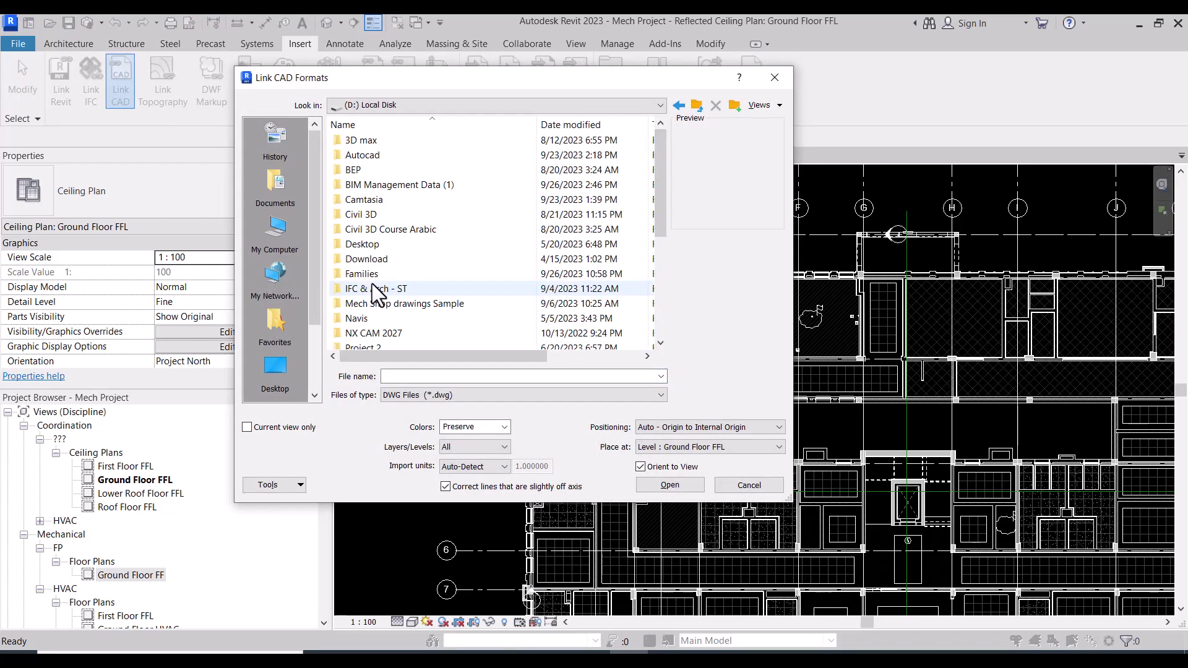
{"action": "scroll", "coordinate": [374, 291], "scroll_direction": "down", "scroll_amount": 2}
{"action": "double_click", "coordinate": [379, 292]}
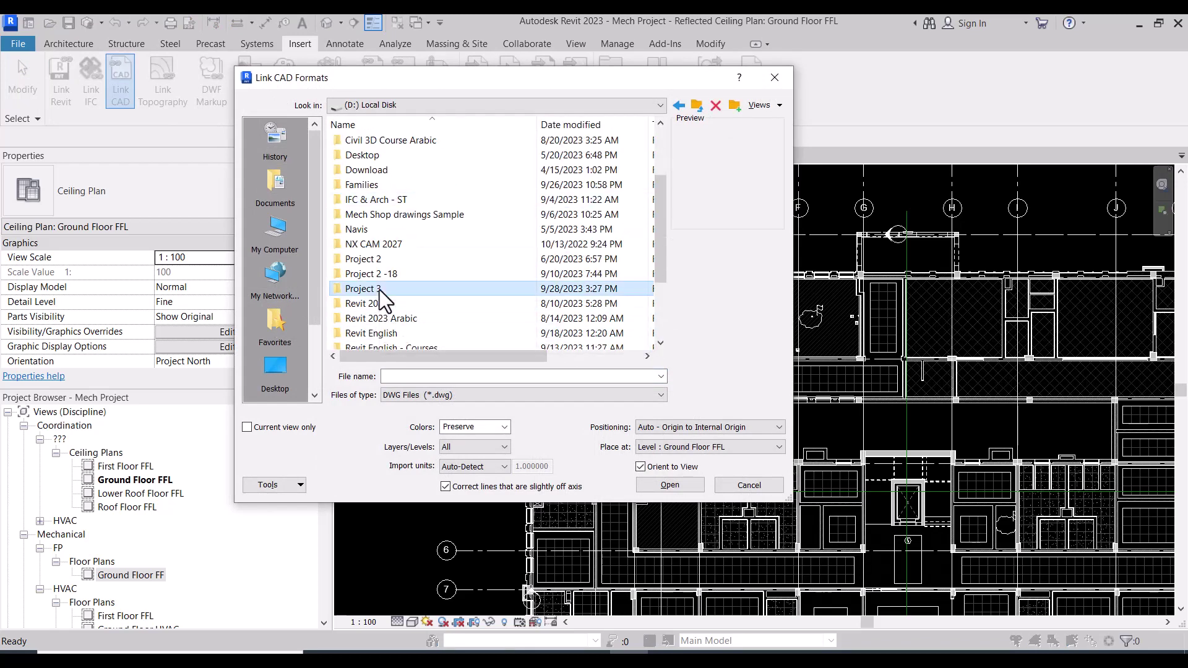
{"action": "left_click", "coordinate": [382, 186]}
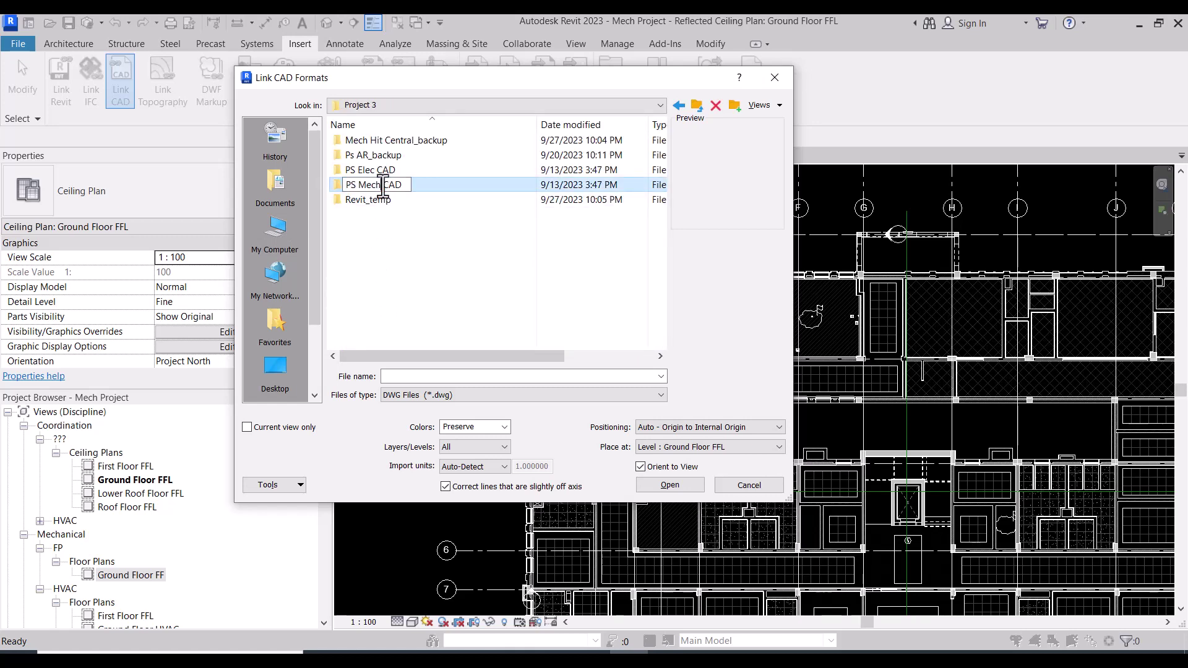
{"action": "double_click", "coordinate": [424, 182]}
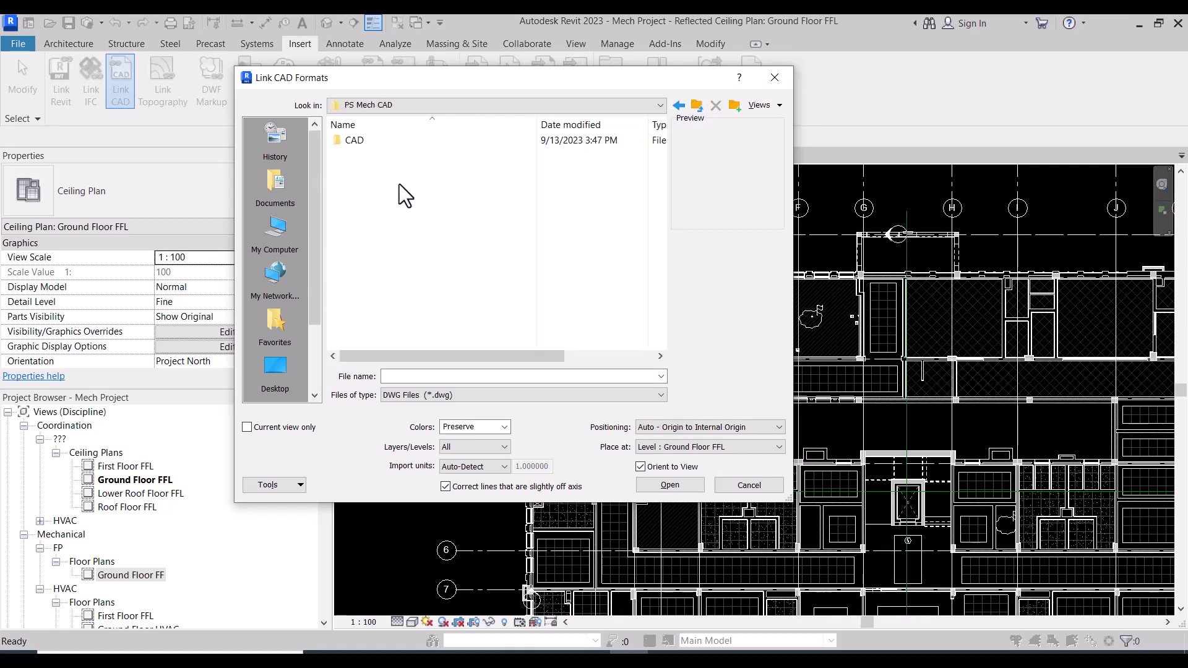
{"action": "left_click", "coordinate": [356, 146]}
{"action": "double_click", "coordinate": [356, 146]}
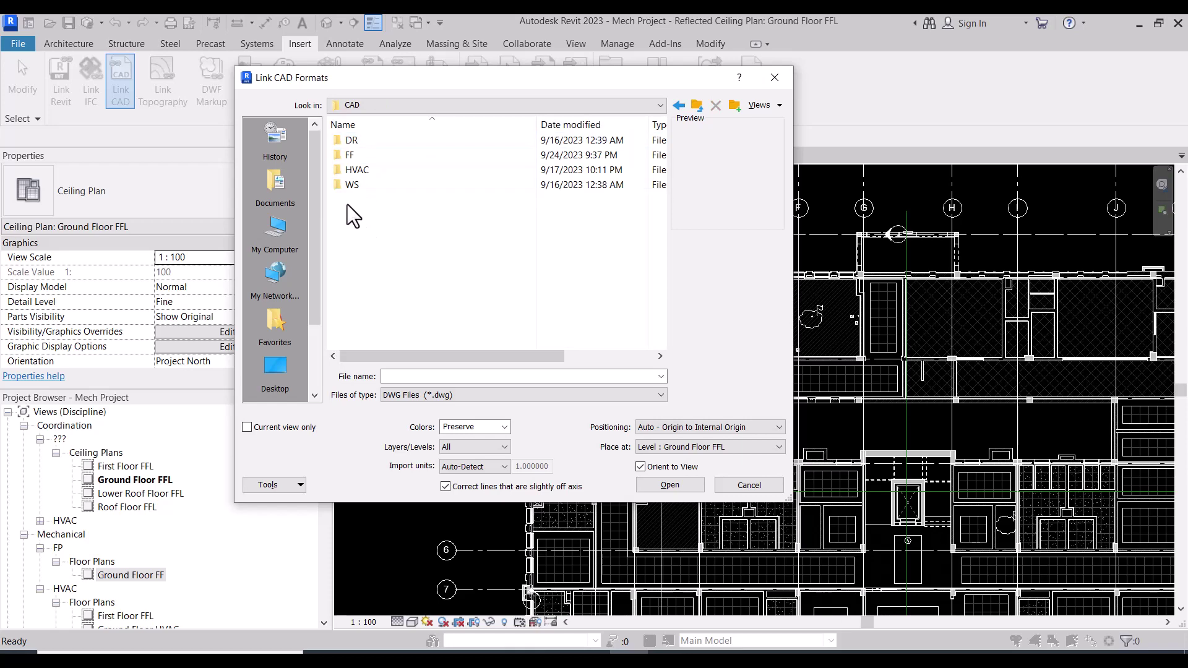
{"action": "left_click", "coordinate": [357, 155]}
{"action": "double_click", "coordinate": [356, 155]}
Link FF-PS-101-00.dwg to the current view only, without off-axis correction, accepting the extra instance.
{"action": "left_click", "coordinate": [370, 142]}
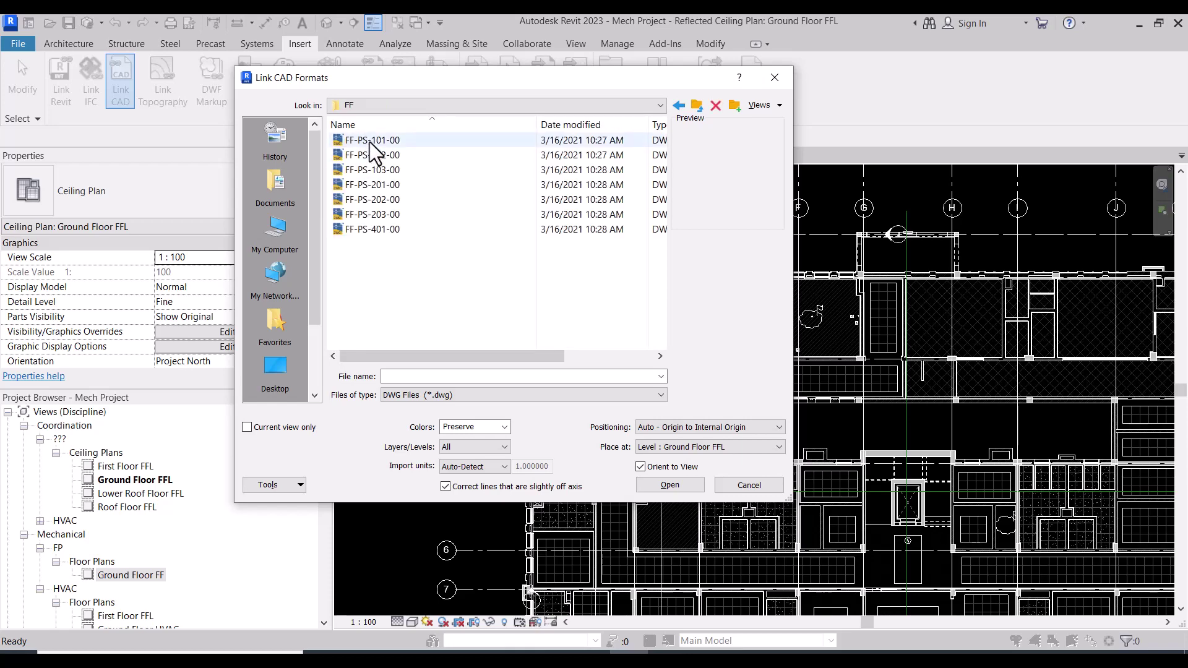
{"action": "left_click", "coordinate": [480, 485]}
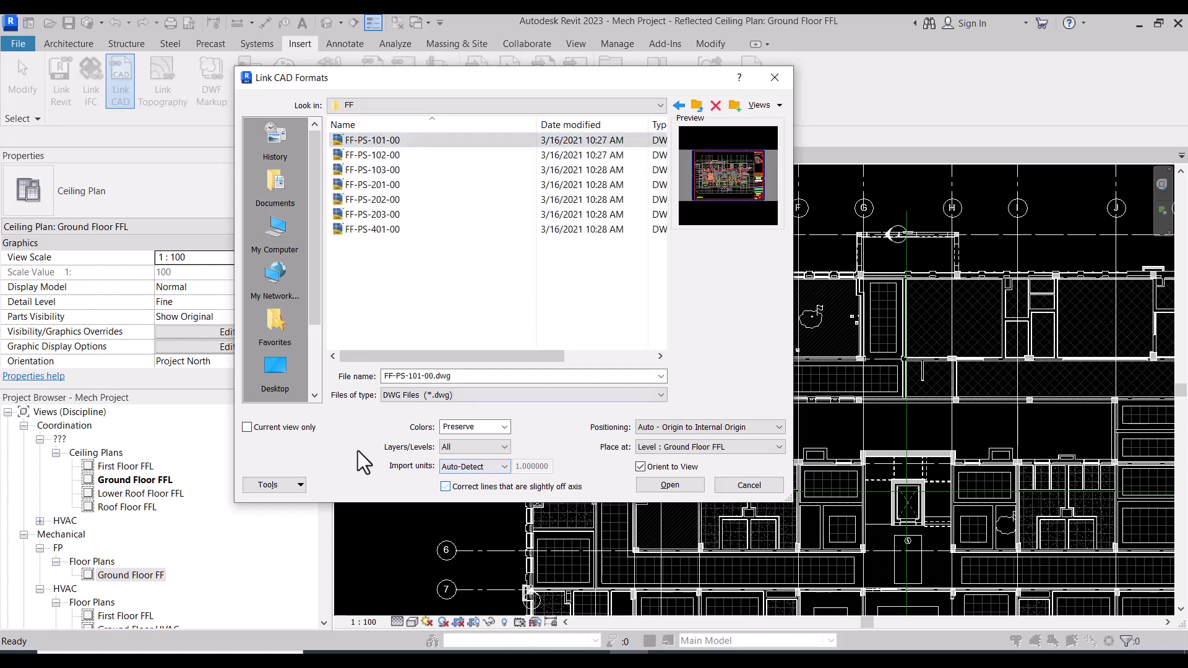
{"action": "left_click", "coordinate": [283, 426]}
{"action": "left_click", "coordinate": [668, 486]}
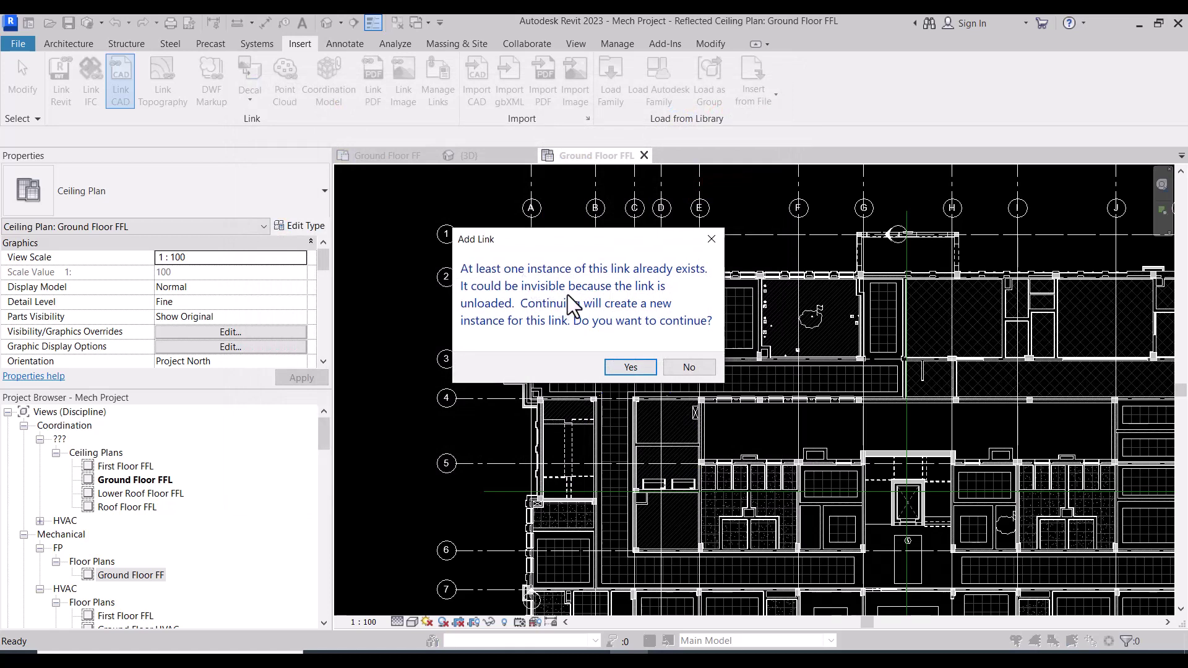
{"action": "left_click", "coordinate": [628, 369]}
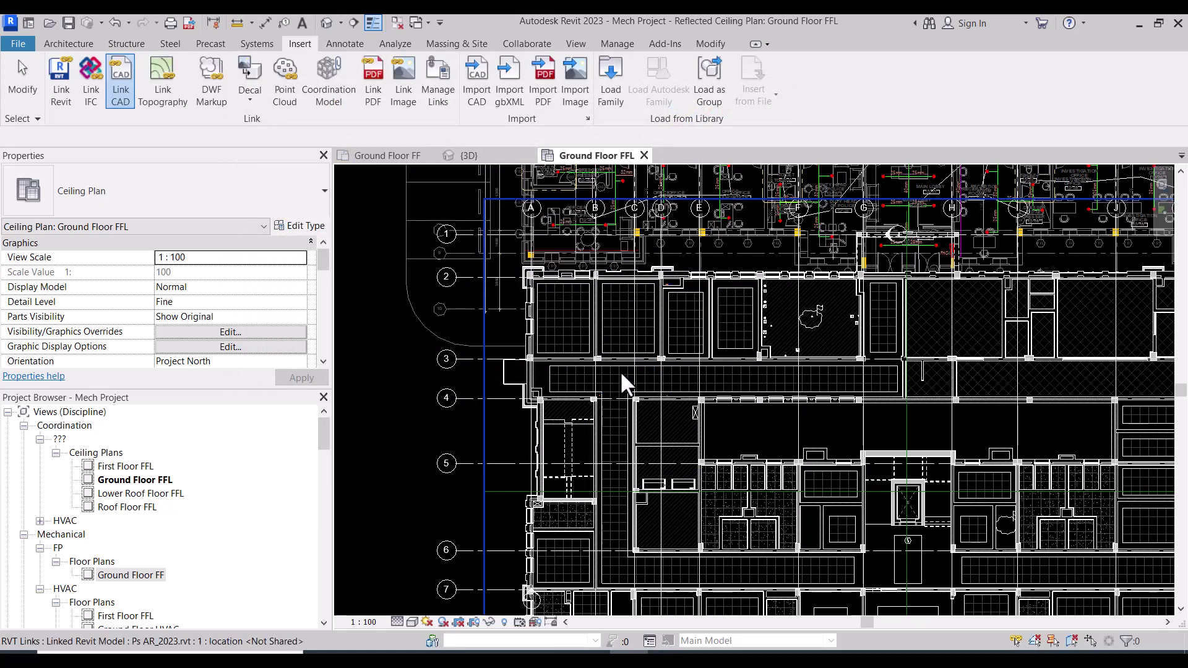
{"action": "scroll", "coordinate": [596, 440], "scroll_direction": "down", "scroll_amount": 2}
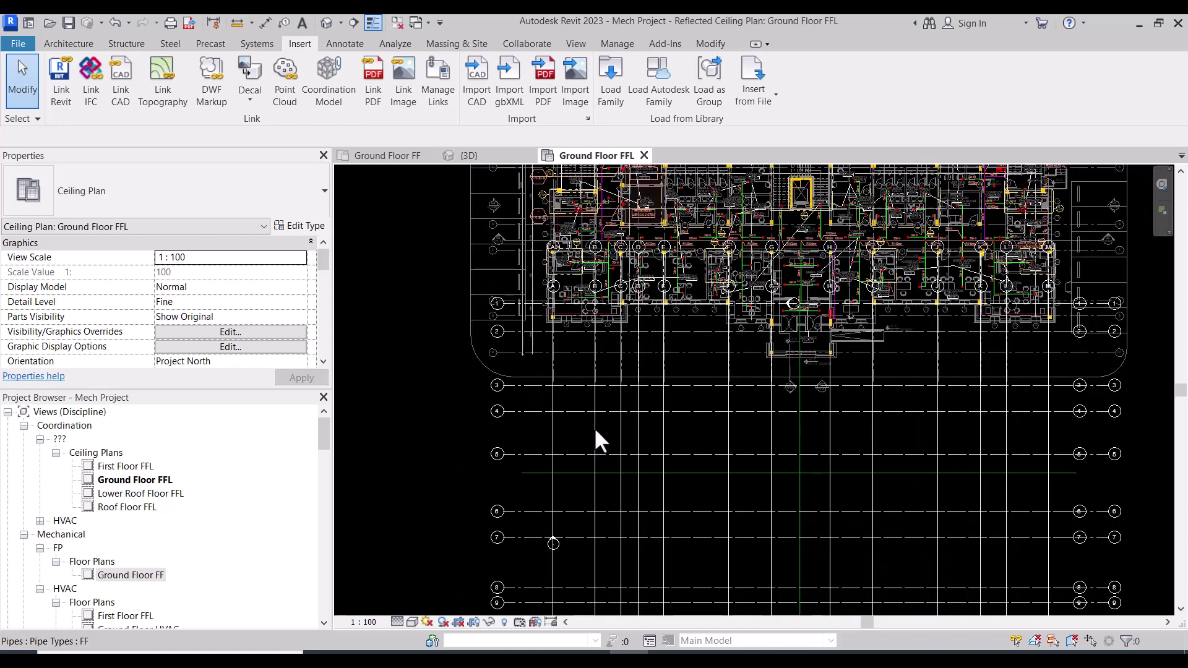
{"action": "scroll", "coordinate": [621, 331], "scroll_direction": "down", "scroll_amount": 2}
{"action": "left_click", "coordinate": [639, 225]}
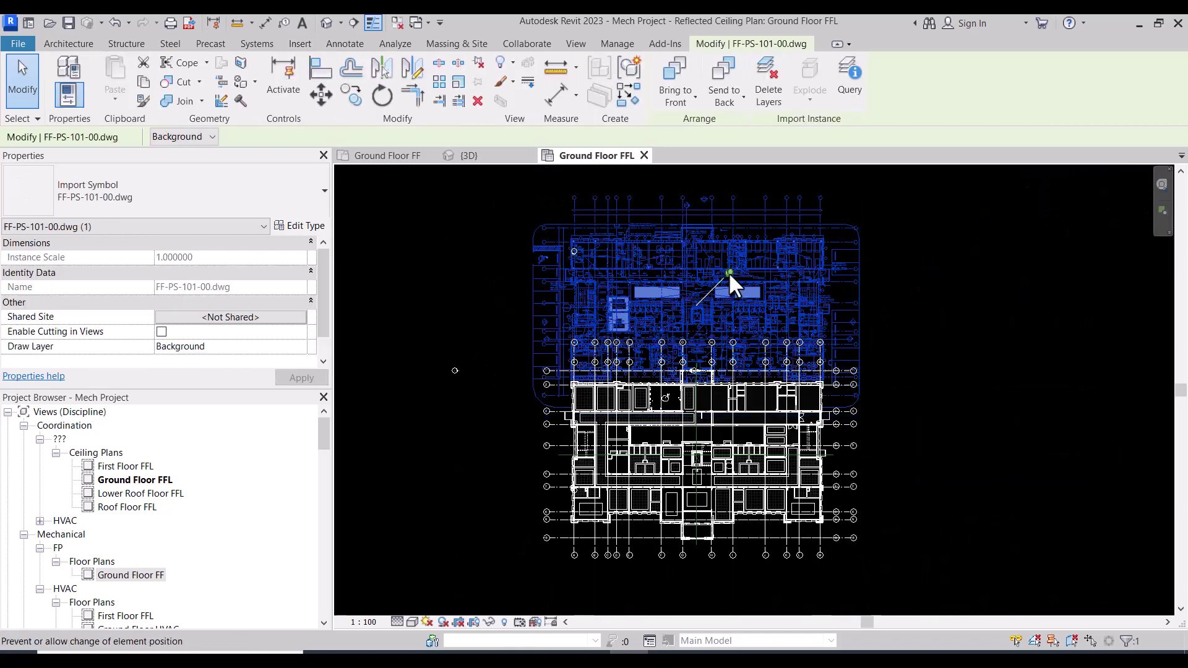
Move the linked DWG (MV) from its grid A intersection onto the project's grid A intersection.
{"action": "scroll", "coordinate": [567, 224], "scroll_direction": "up", "scroll_amount": 1}
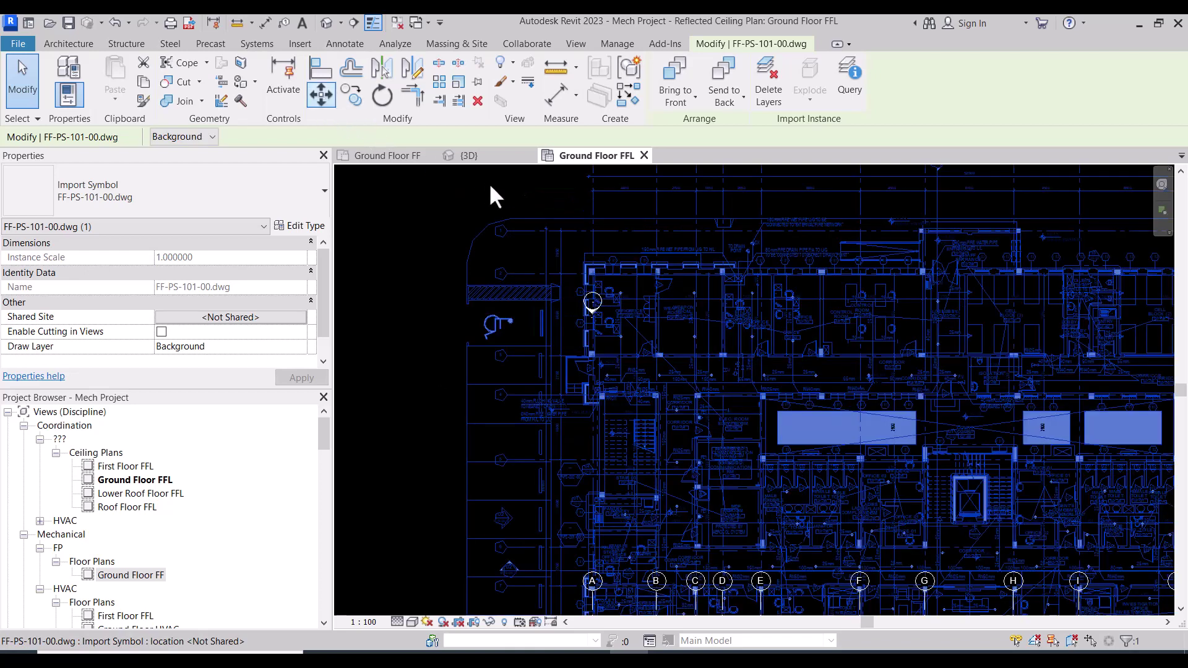
{"action": "key", "text": "m"}
{"action": "key", "text": "v"}
{"action": "left_click", "coordinate": [593, 231]}
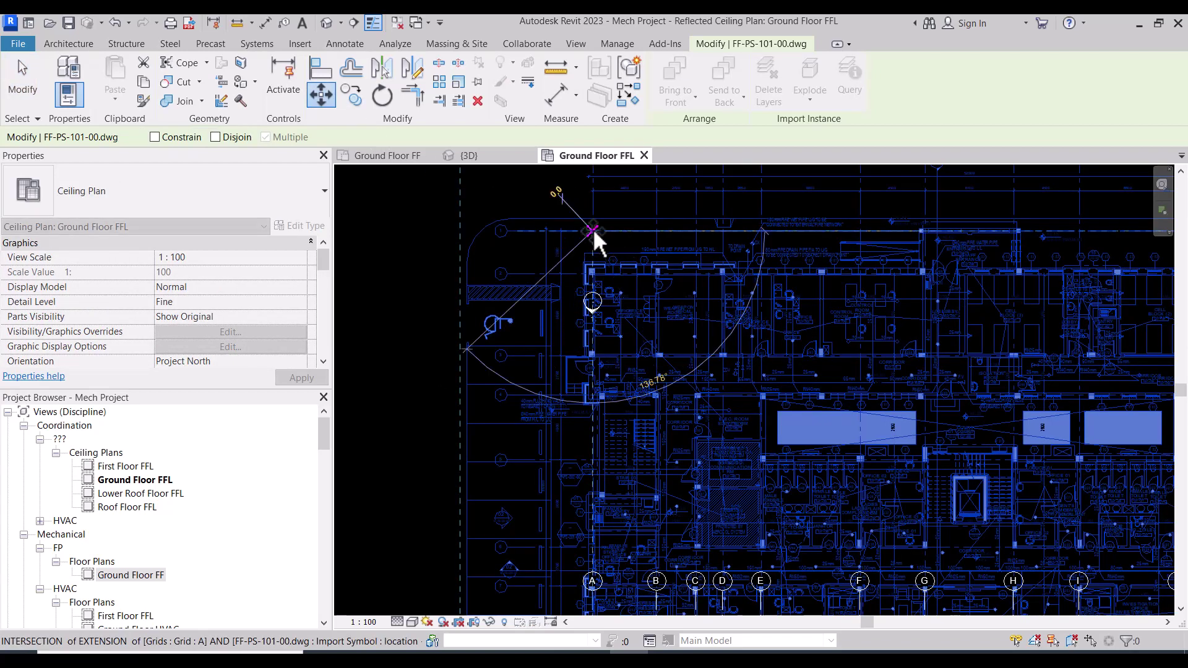
{"action": "scroll", "coordinate": [593, 230], "scroll_direction": "down", "scroll_amount": 4}
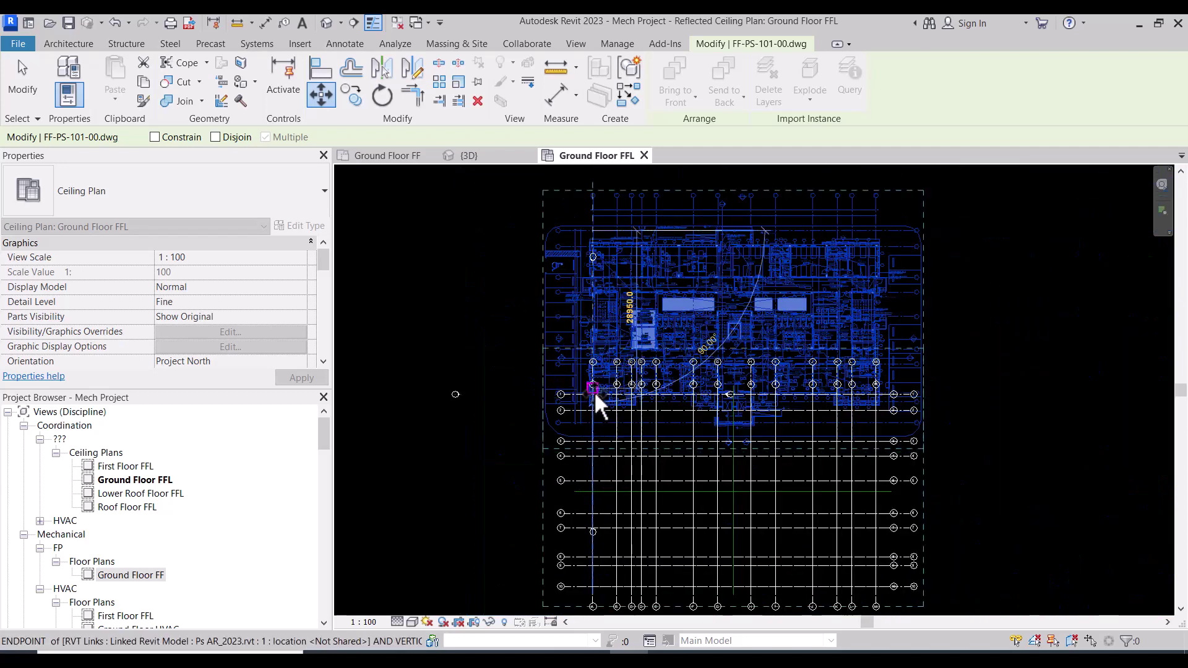
{"action": "scroll", "coordinate": [594, 393], "scroll_direction": "up", "scroll_amount": 10}
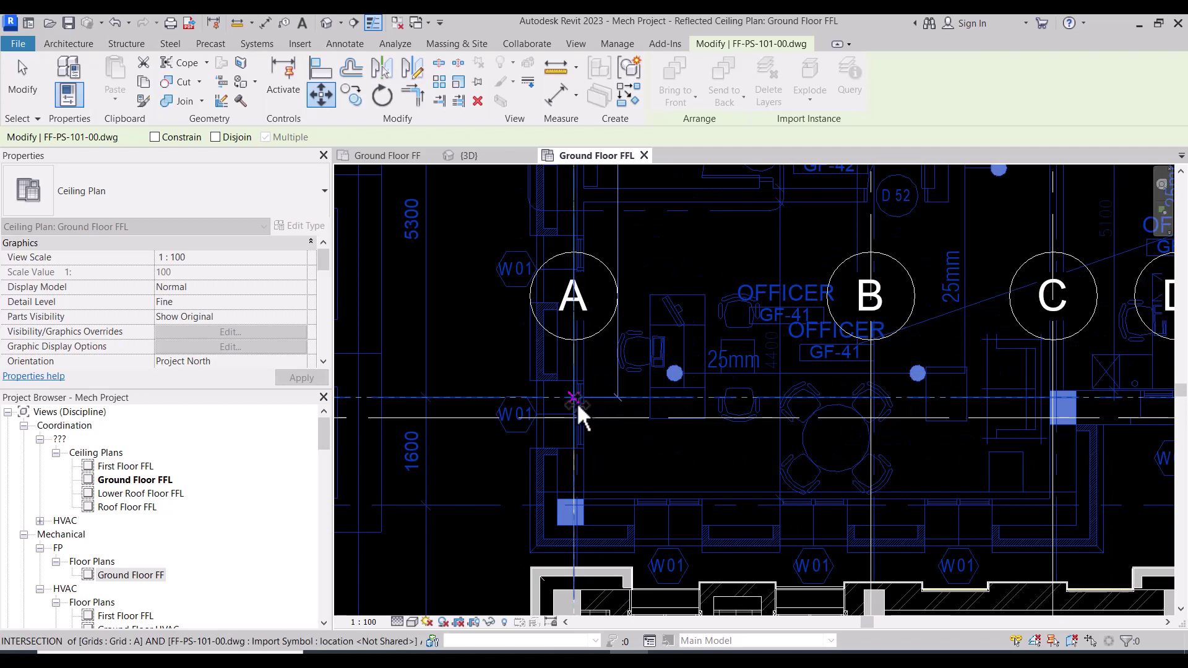
{"action": "left_click", "coordinate": [575, 401]}
{"action": "scroll", "coordinate": [643, 340], "scroll_direction": "down", "scroll_amount": 3}
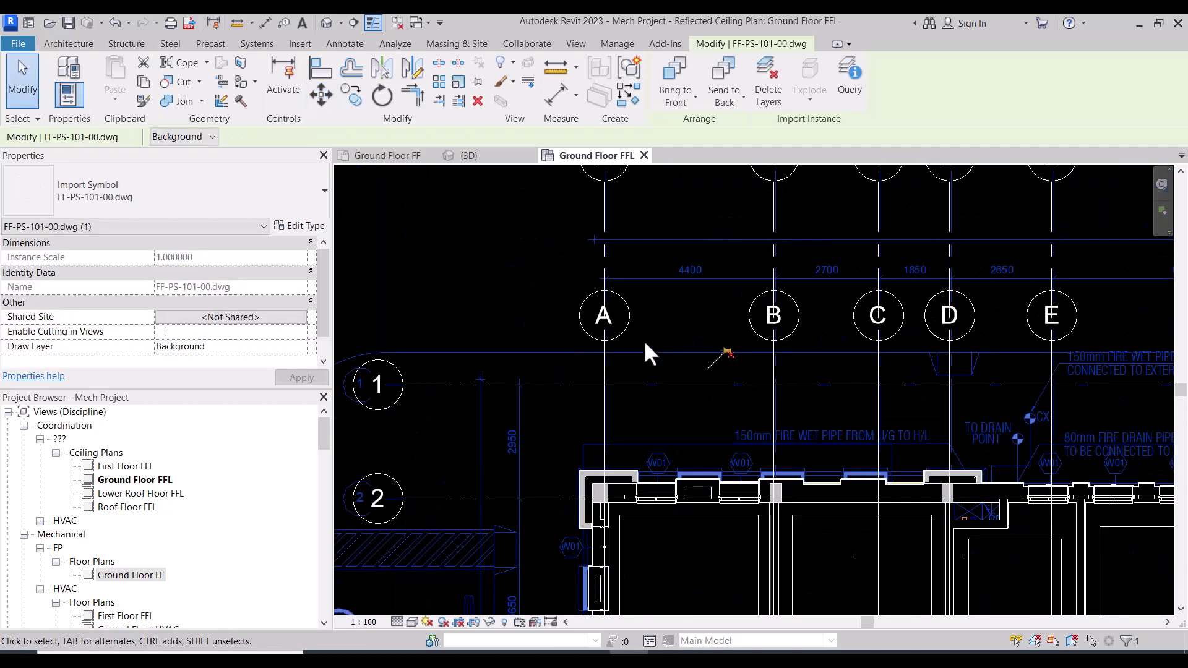
{"action": "scroll", "coordinate": [644, 340], "scroll_direction": "down", "scroll_amount": 2}
{"action": "scroll", "coordinate": [615, 305], "scroll_direction": "down", "scroll_amount": 2}
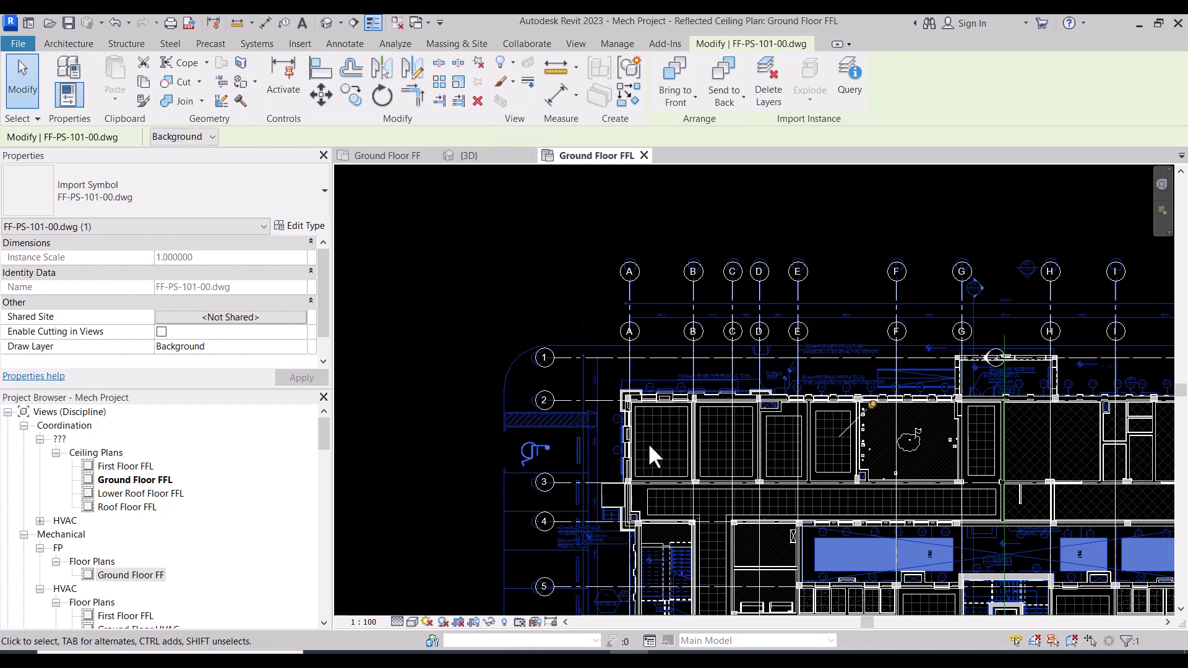
Set the linked FF-PS-101-00.dwg draw layer to Foreground so its red sprinkler positions show.
{"action": "scroll", "coordinate": [645, 437], "scroll_direction": "up", "scroll_amount": 2}
{"action": "scroll", "coordinate": [644, 436], "scroll_direction": "up", "scroll_amount": 2}
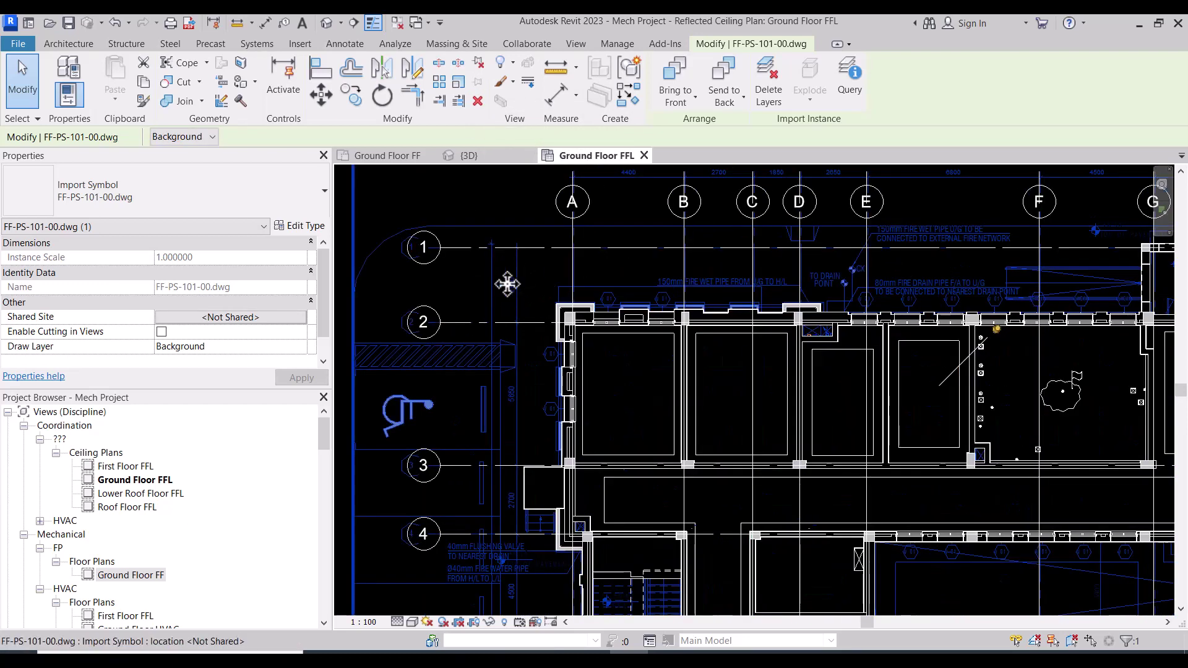
{"action": "left_click", "coordinate": [204, 136]}
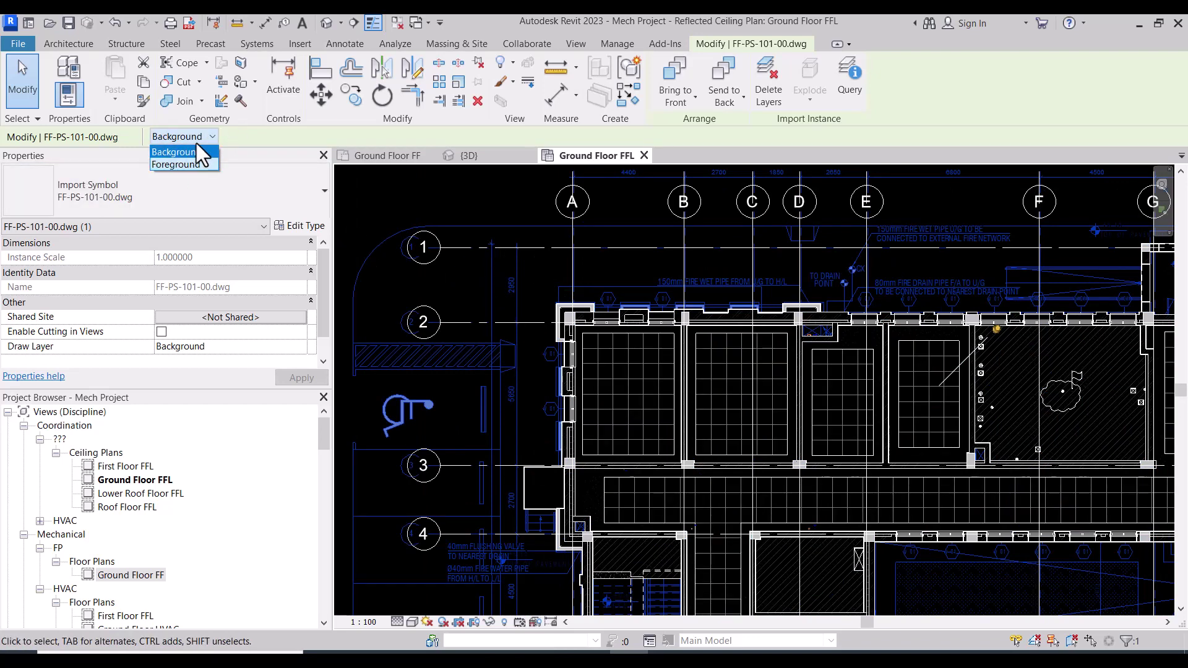
{"action": "left_click", "coordinate": [197, 151]}
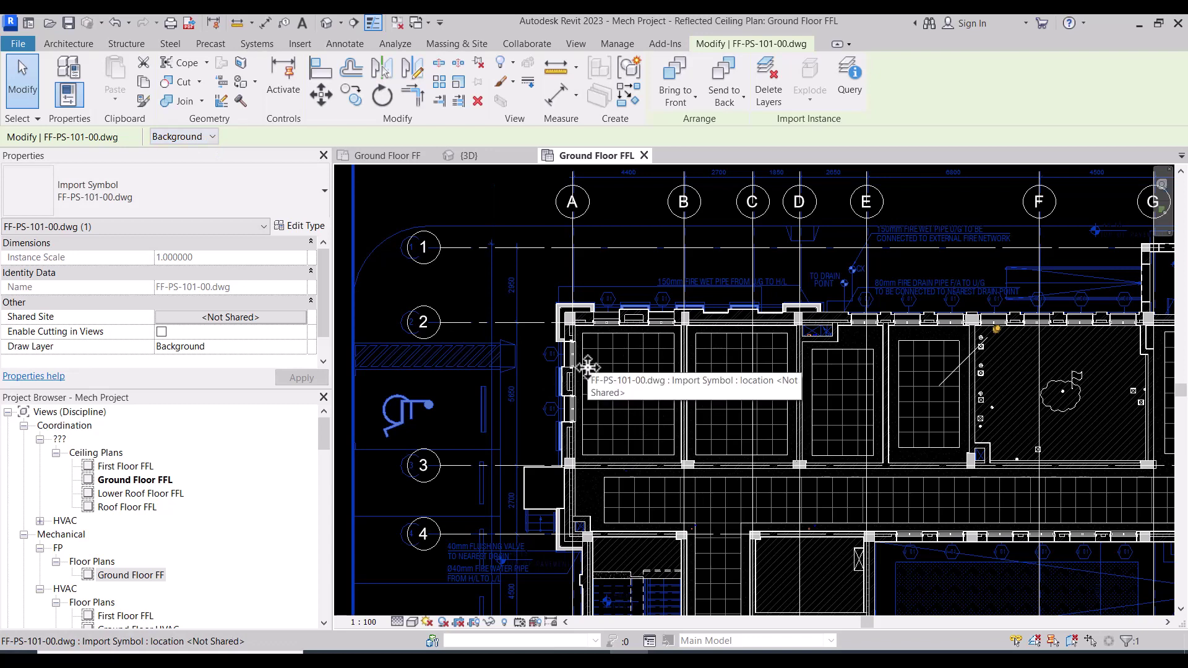
{"action": "left_click", "coordinate": [186, 138]}
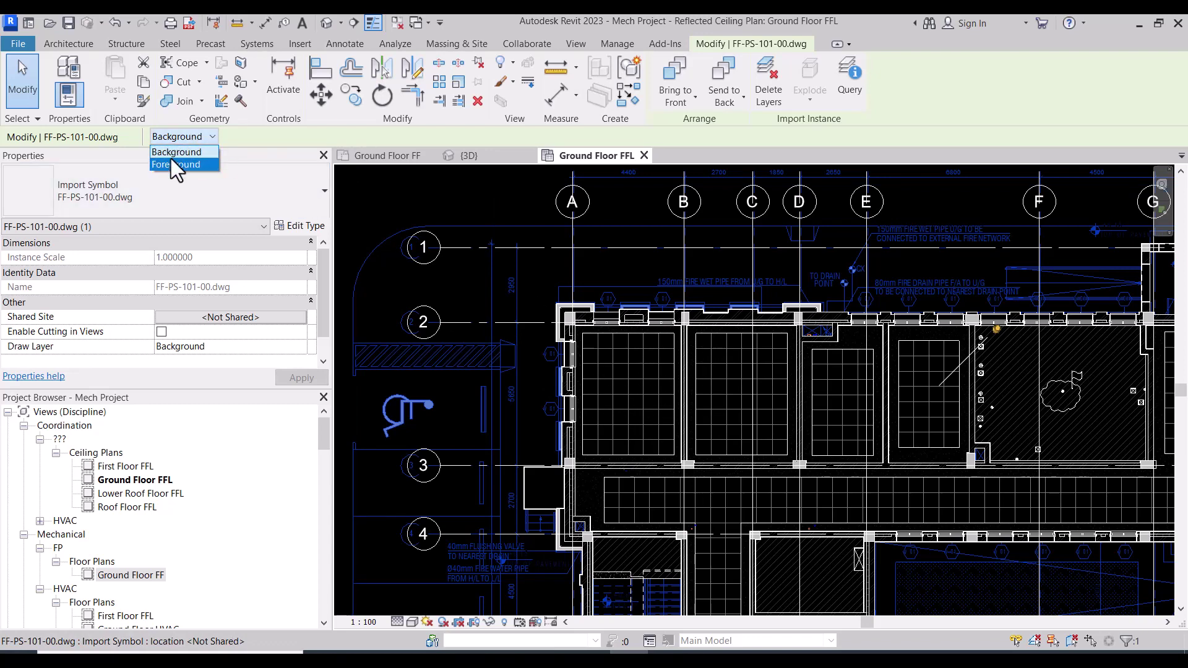
{"action": "key", "text": "Escape"}
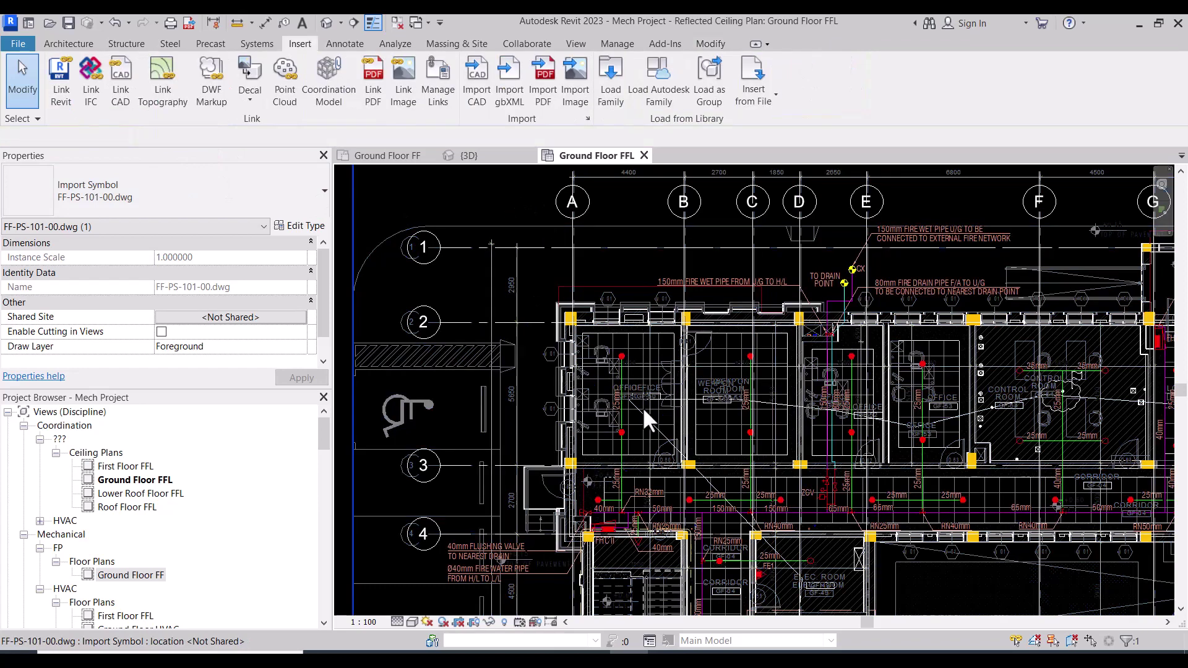
Place a 20 mm pendent sprinkler on the office GF-50 ceiling near the CAD sprinkler.
{"action": "scroll", "coordinate": [635, 408], "scroll_direction": "up", "scroll_amount": 1}
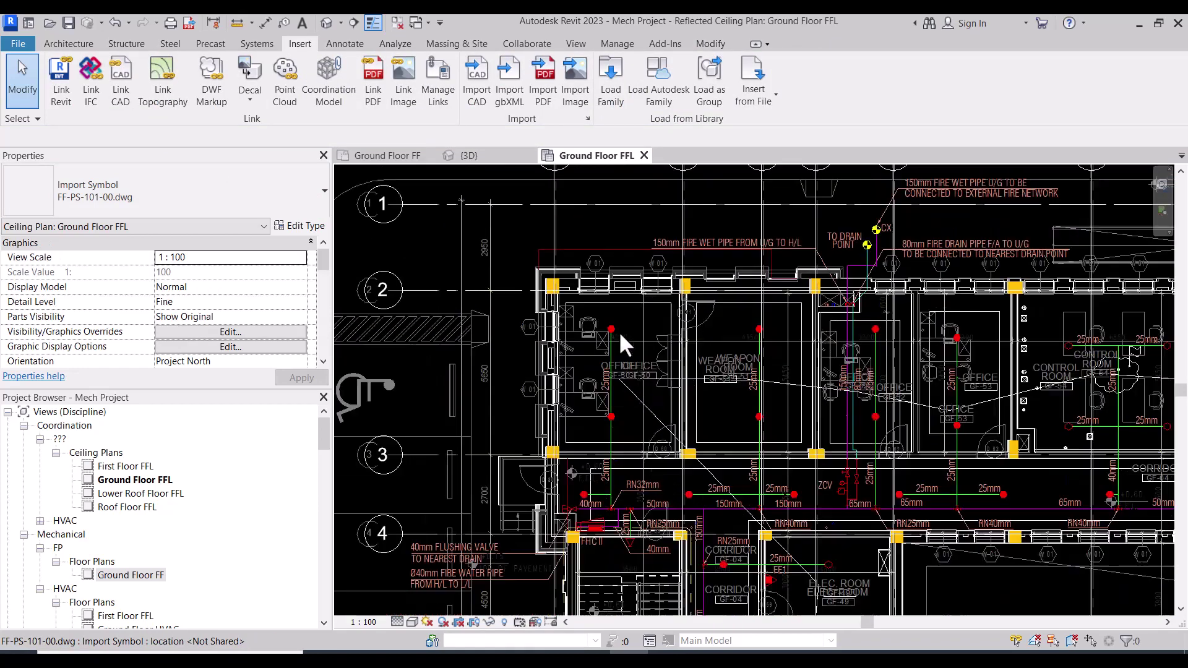
{"action": "scroll", "coordinate": [619, 332], "scroll_direction": "up", "scroll_amount": 1}
{"action": "scroll", "coordinate": [621, 340], "scroll_direction": "up", "scroll_amount": 4}
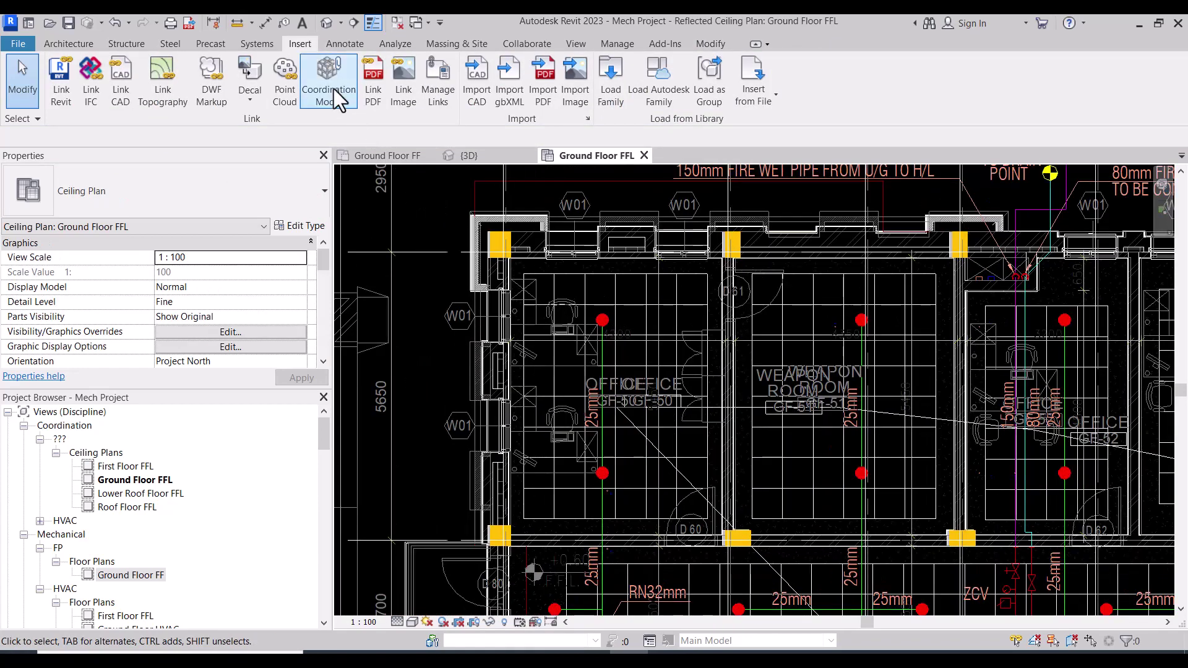
{"action": "left_click", "coordinate": [244, 46]}
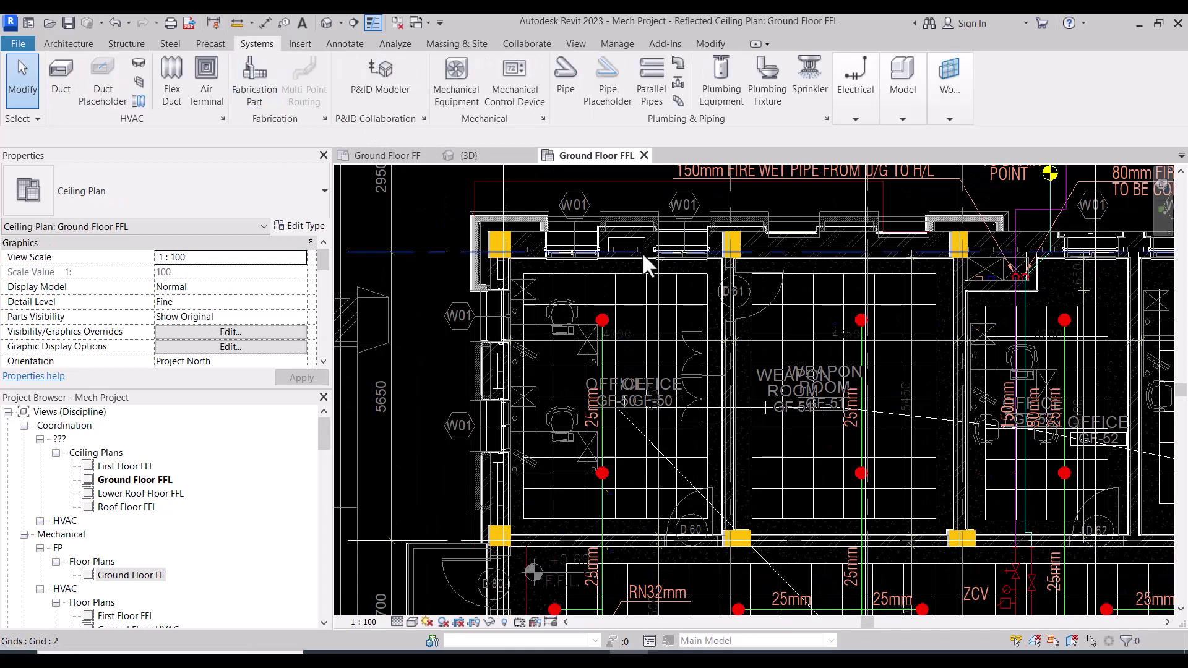
{"action": "key", "text": "s"}
{"action": "key", "text": "s"}
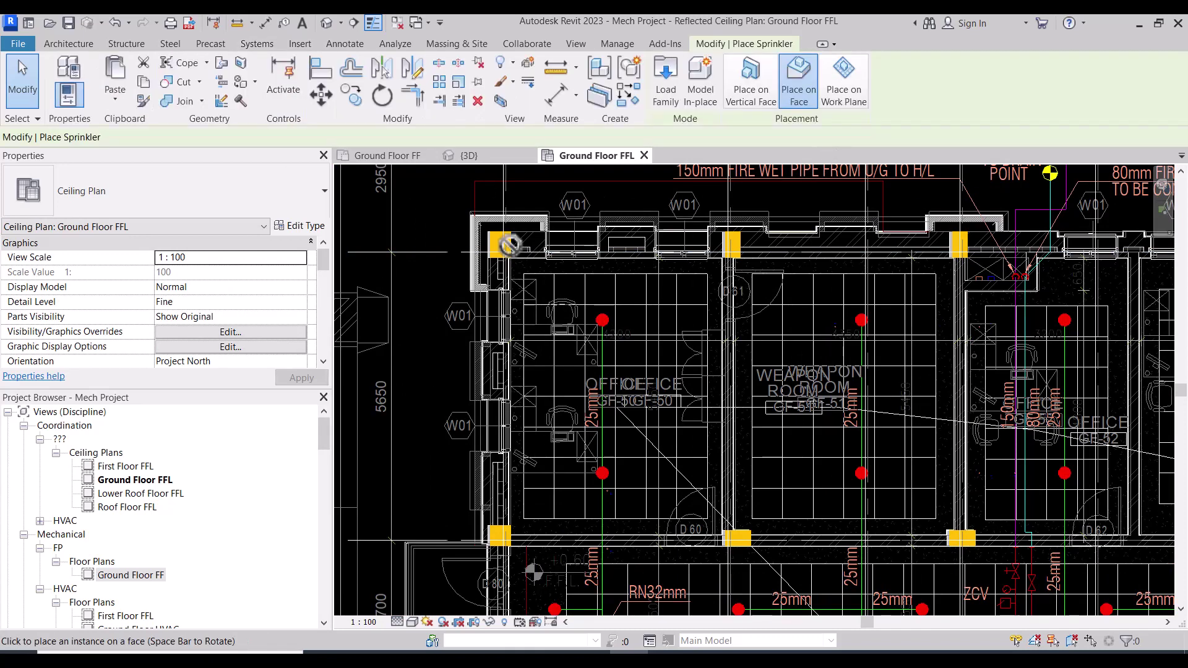
{"action": "scroll", "coordinate": [584, 324], "scroll_direction": "up", "scroll_amount": 2}
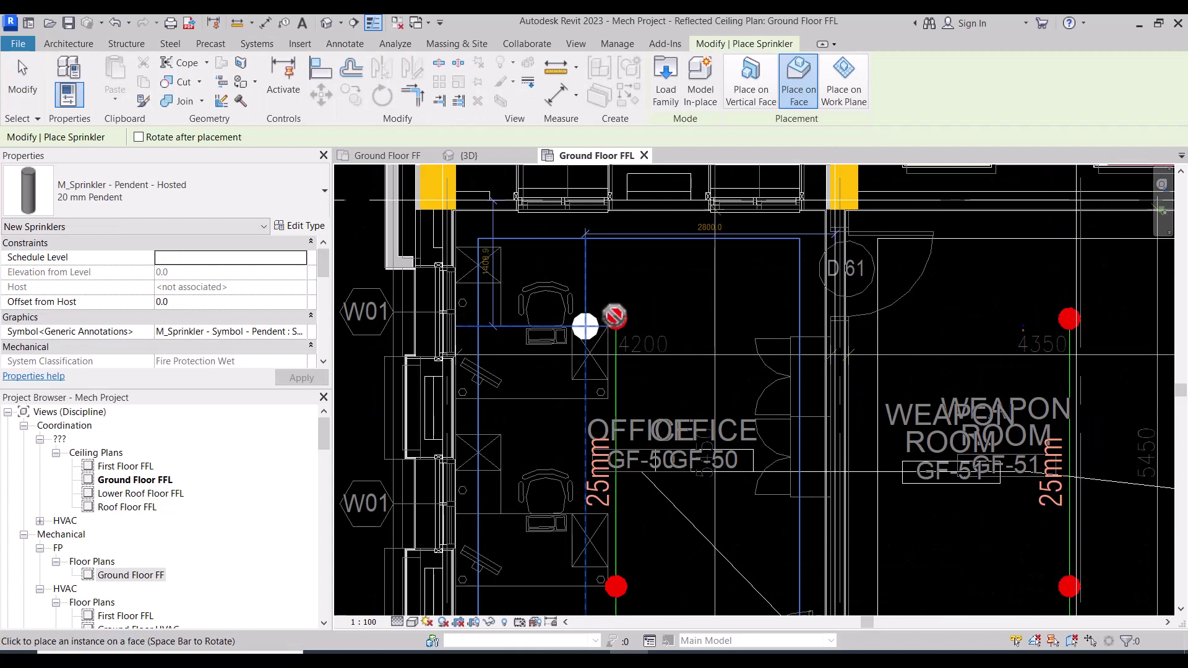
{"action": "scroll", "coordinate": [627, 316], "scroll_direction": "up", "scroll_amount": 2}
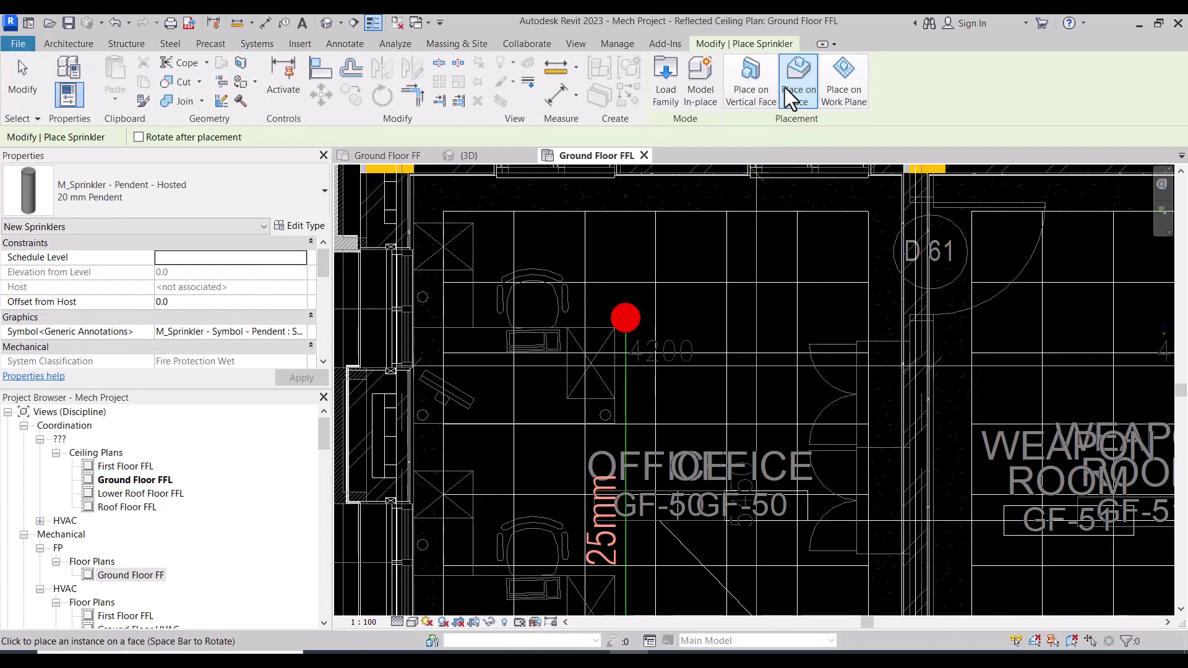
{"action": "left_click", "coordinate": [649, 341]}
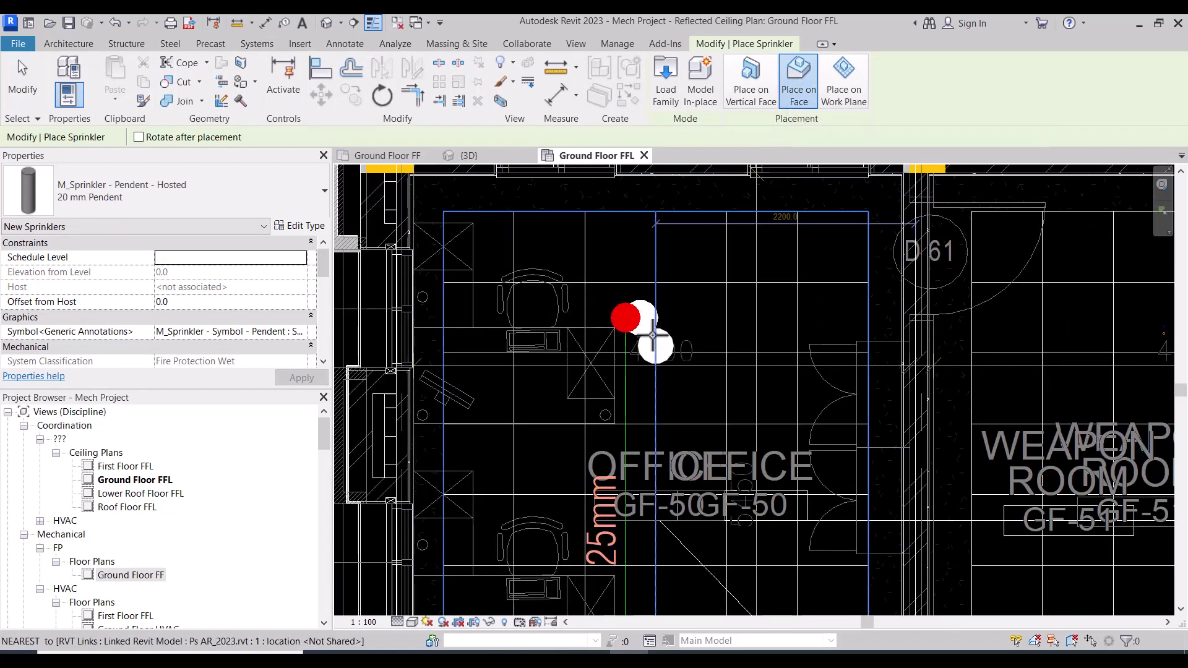
{"action": "key", "text": "Escape"}
{"action": "key", "text": "Escape"}
Drag the new sprinkler exactly onto the CAD sprinkler dot and reselect it.
{"action": "scroll", "coordinate": [648, 328], "scroll_direction": "up", "scroll_amount": 2}
{"action": "left_click", "coordinate": [648, 330]}
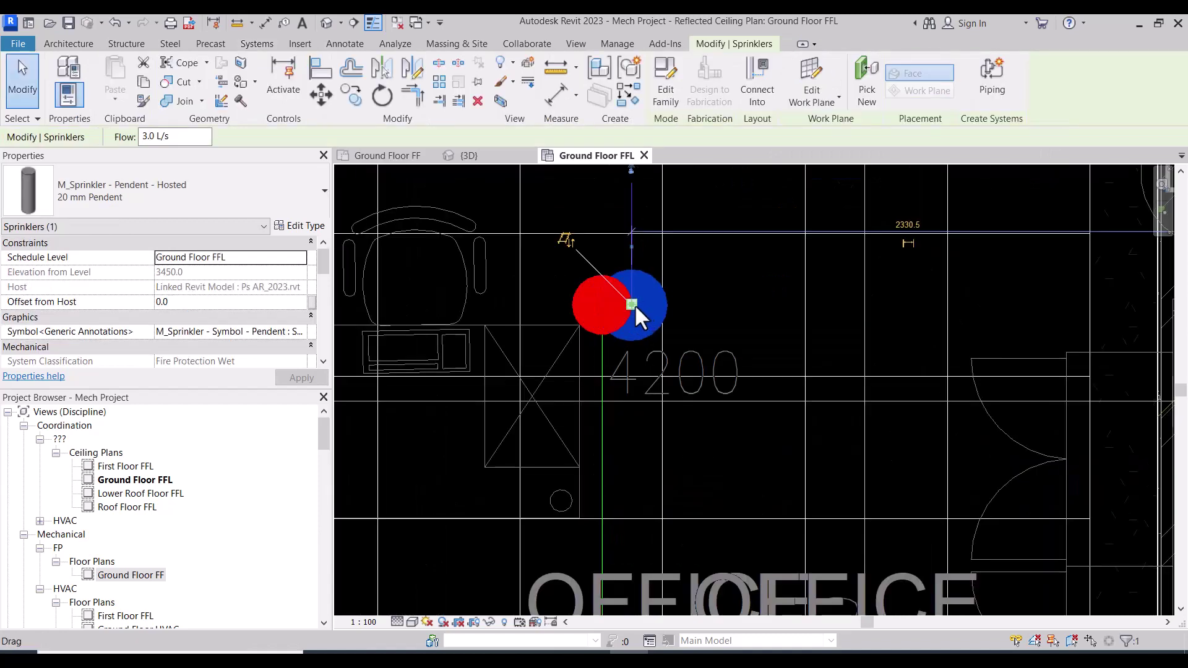
{"action": "left_click_drag", "start_coordinate": [635, 305], "coordinate": [606, 309]}
{"action": "key", "text": "Escape"}
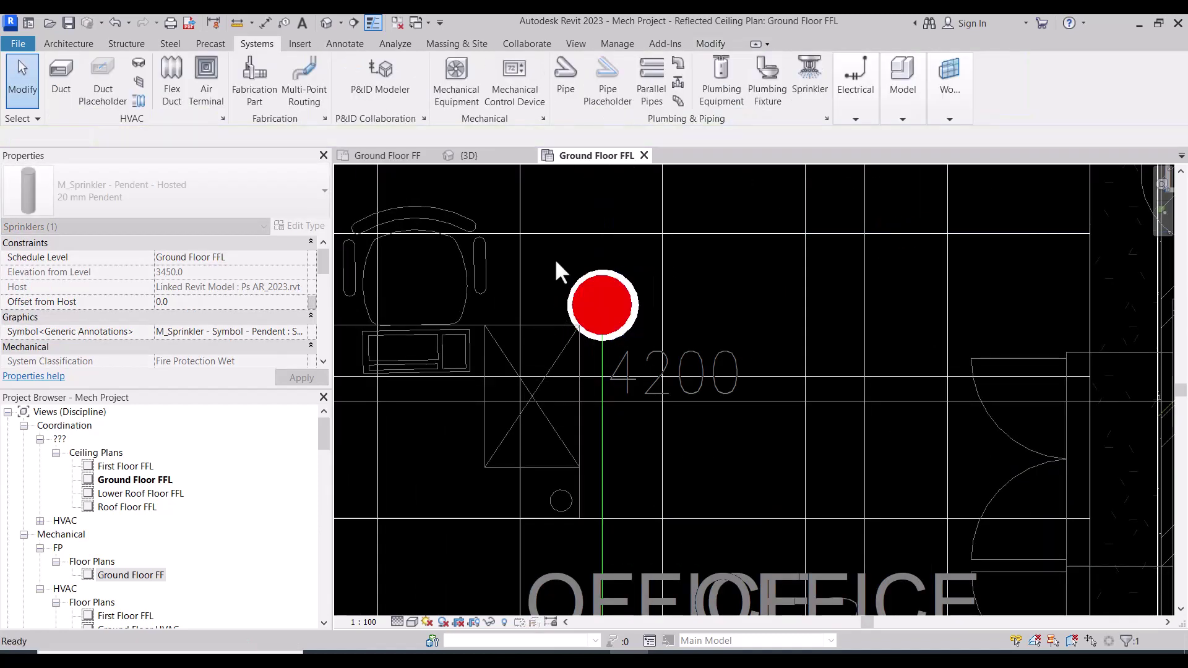
{"action": "scroll", "coordinate": [551, 256], "scroll_direction": "down", "scroll_amount": 2}
{"action": "left_click", "coordinate": [592, 266]}
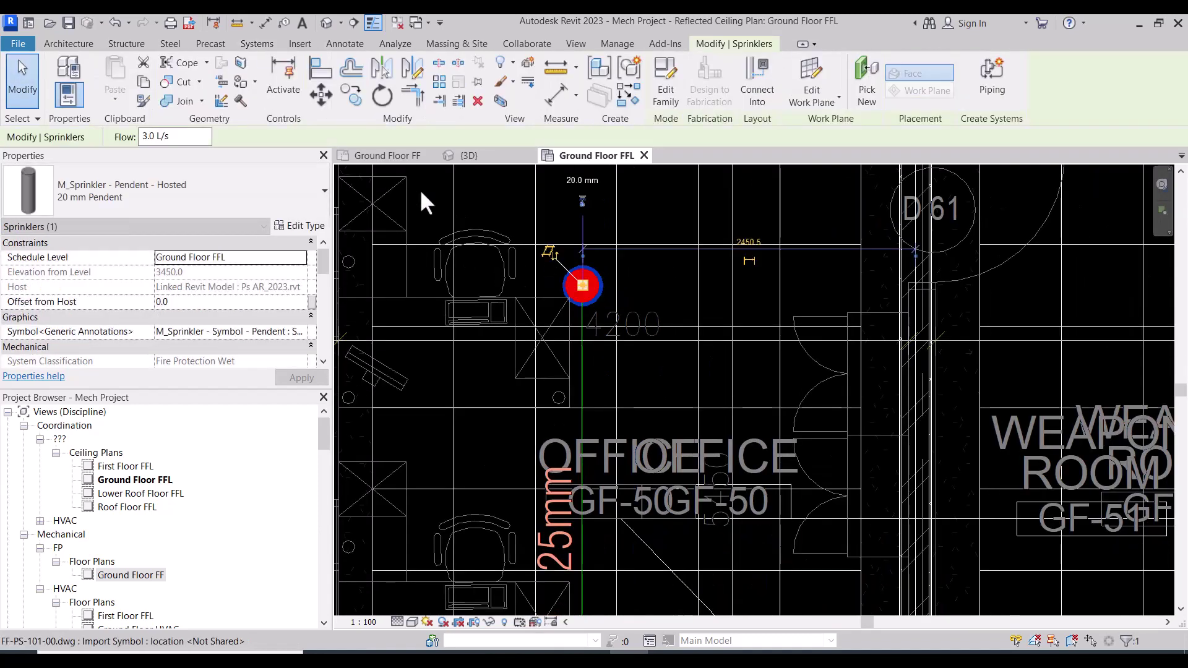
Copy the sprinkler (CO) onto GF-50's lower and the Weapon Room's upper and lower CAD sprinklers.
{"action": "key", "text": "c"}
{"action": "key", "text": "o"}
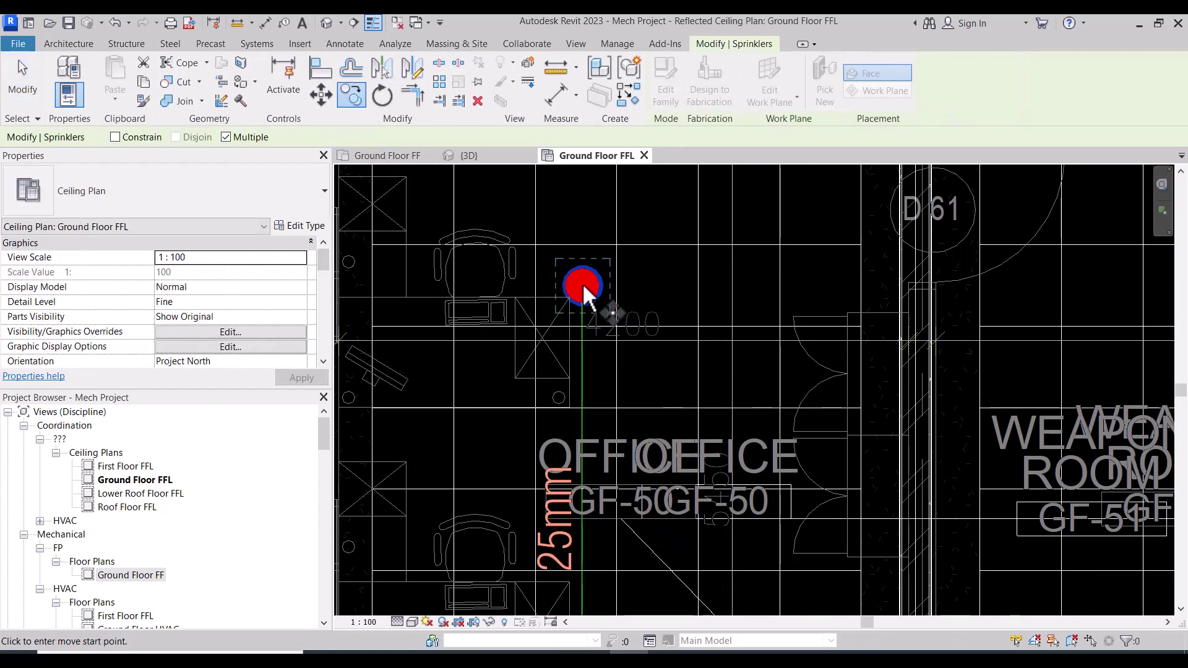
{"action": "scroll", "coordinate": [583, 283], "scroll_direction": "down", "scroll_amount": 3}
{"action": "left_click", "coordinate": [583, 281]}
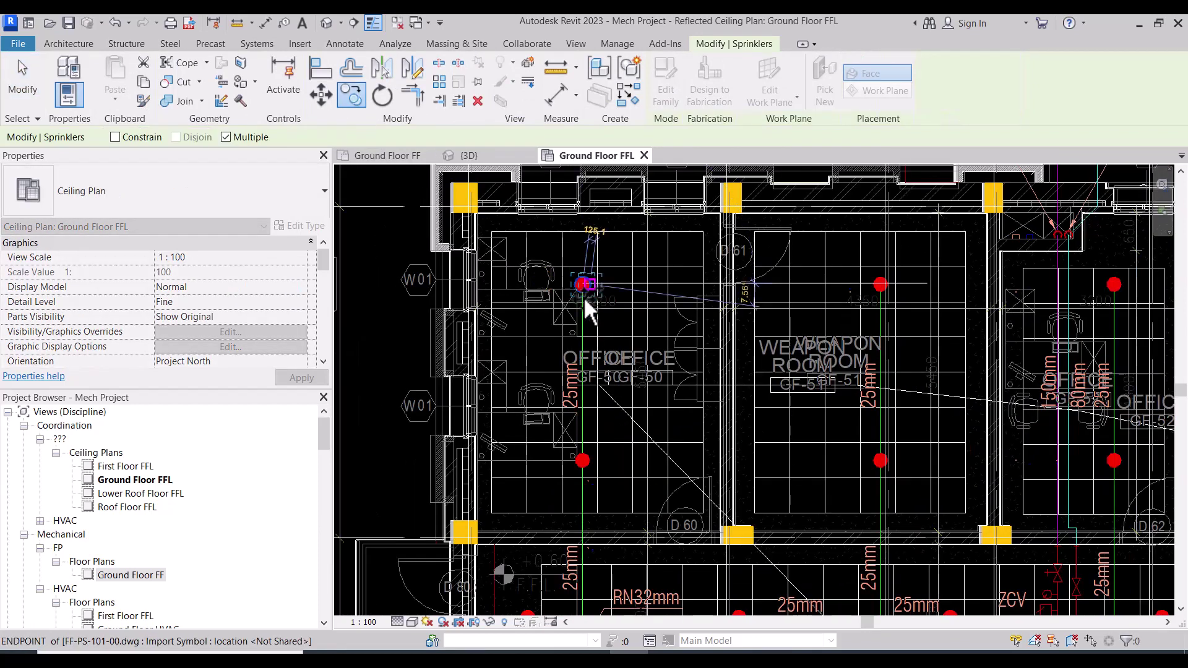
{"action": "scroll", "coordinate": [580, 462], "scroll_direction": "up", "scroll_amount": 3}
{"action": "scroll", "coordinate": [582, 468], "scroll_direction": "up", "scroll_amount": 3}
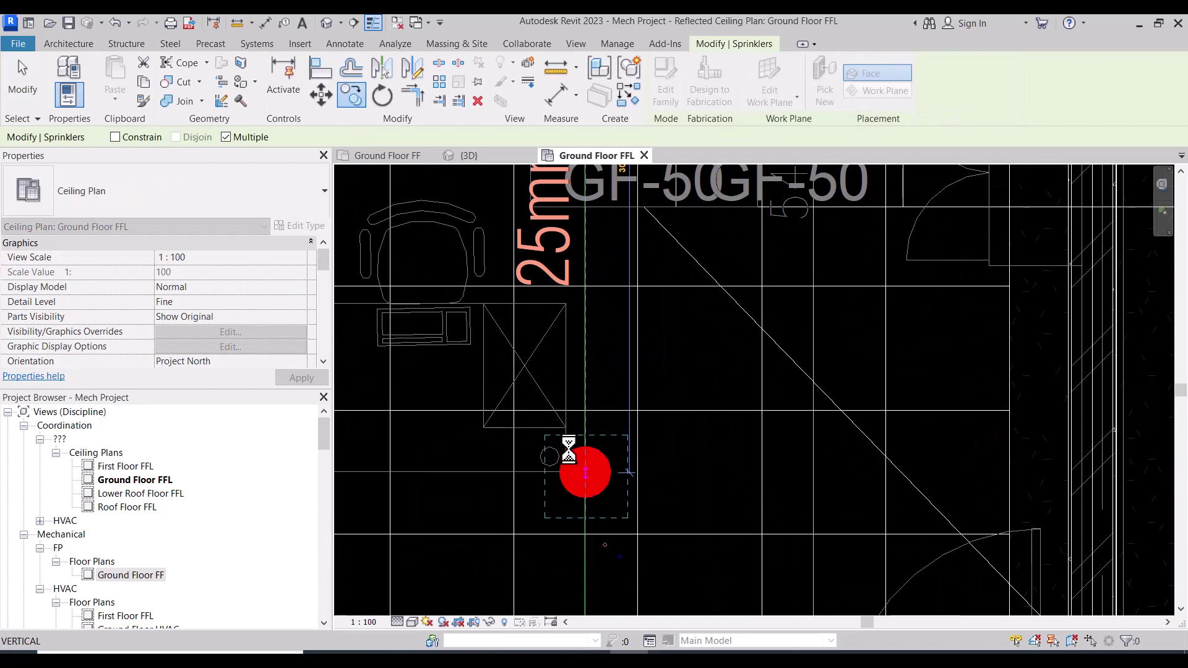
{"action": "scroll", "coordinate": [528, 365], "scroll_direction": "down", "scroll_amount": 3}
{"action": "left_click", "coordinate": [530, 370]}
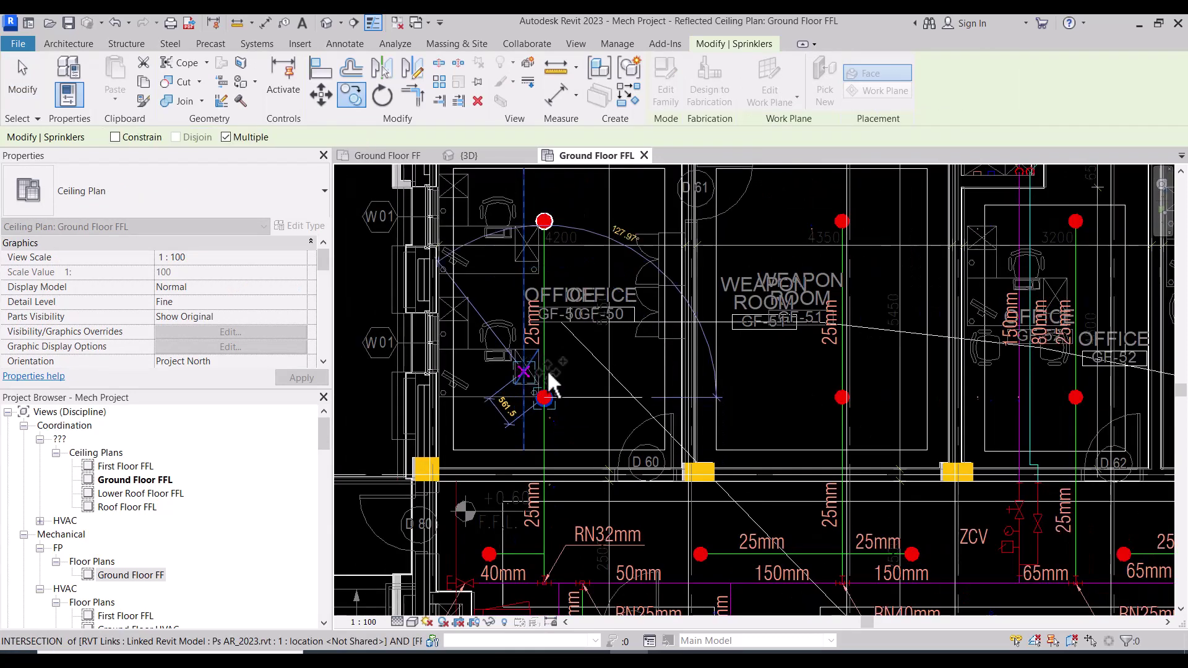
{"action": "scroll", "coordinate": [835, 210], "scroll_direction": "up", "scroll_amount": 3}
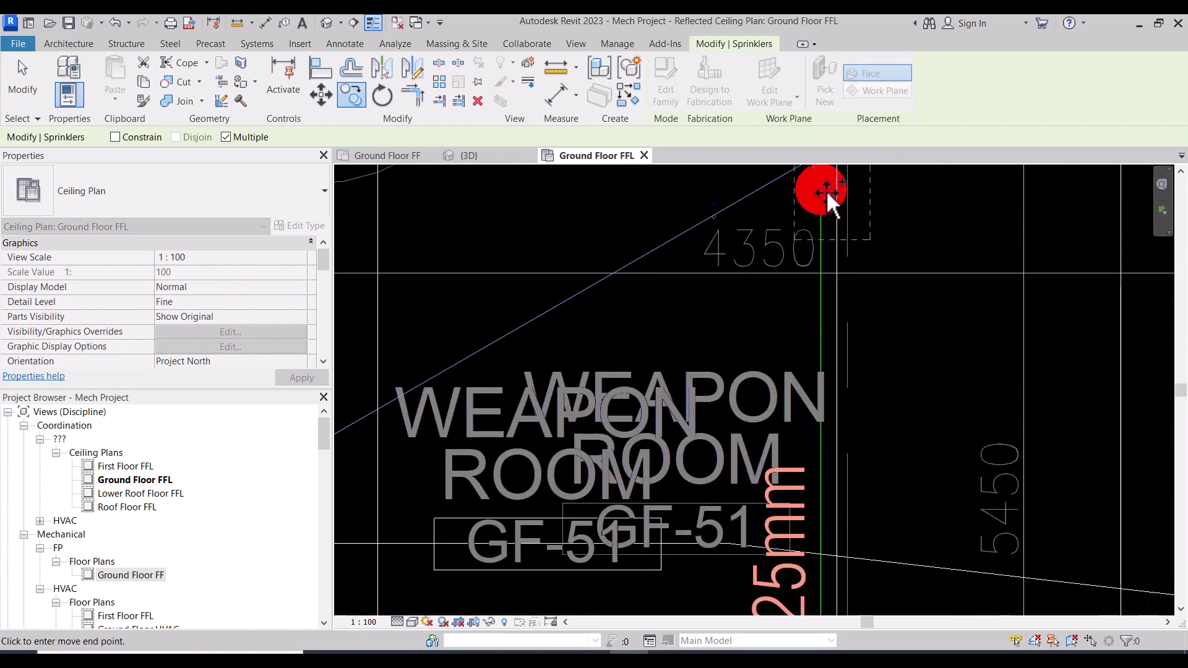
{"action": "left_click", "coordinate": [820, 184]}
{"action": "scroll", "coordinate": [782, 234], "scroll_direction": "down", "scroll_amount": 2}
{"action": "scroll", "coordinate": [782, 234], "scroll_direction": "down", "scroll_amount": 3}
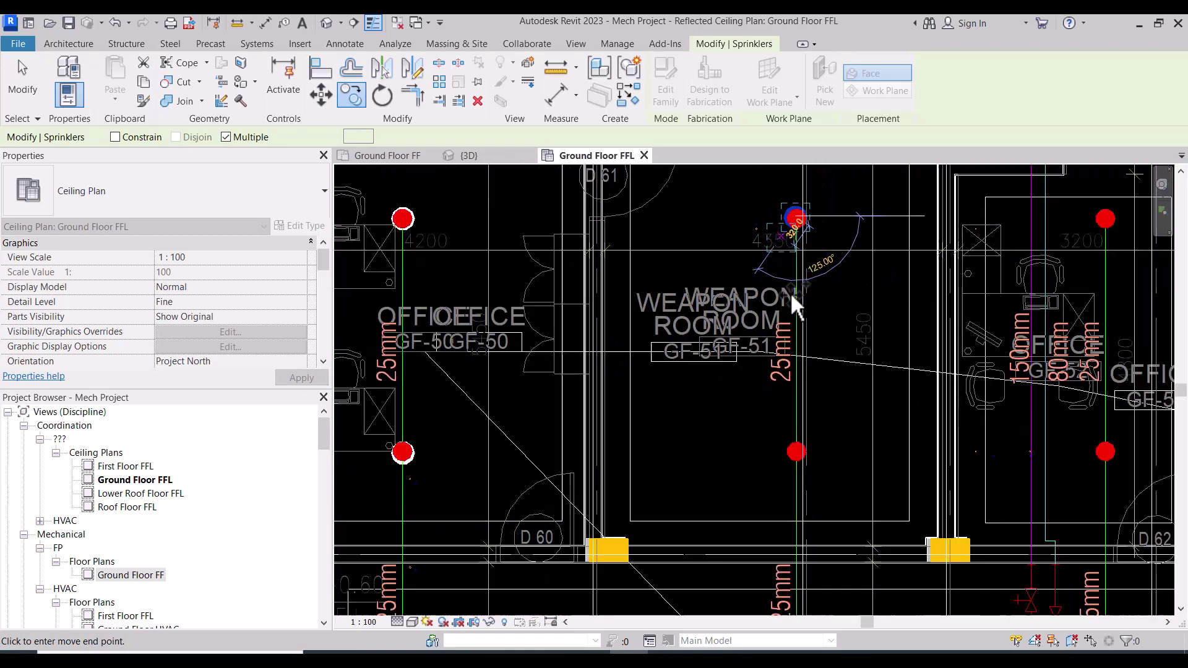
{"action": "scroll", "coordinate": [797, 453], "scroll_direction": "up", "scroll_amount": 3}
{"action": "left_click", "coordinate": [795, 429]}
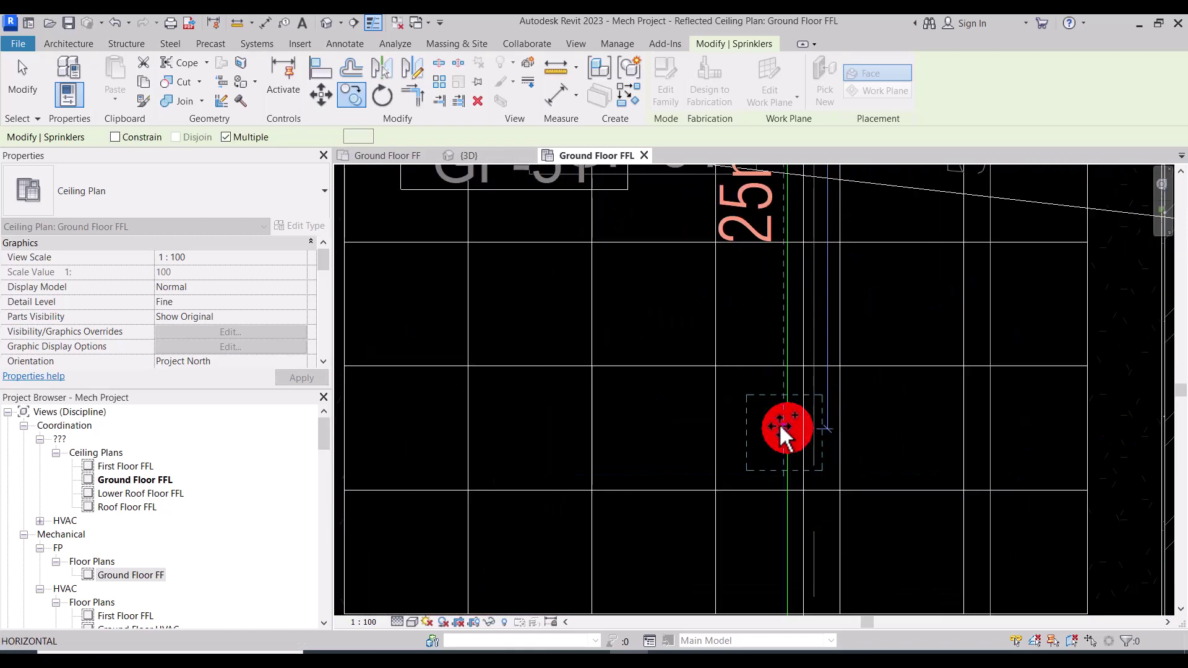
Place copies on office GF-52's lower and office GF-53's upper and lower CAD sprinklers.
{"action": "scroll", "coordinate": [699, 378], "scroll_direction": "down", "scroll_amount": 4}
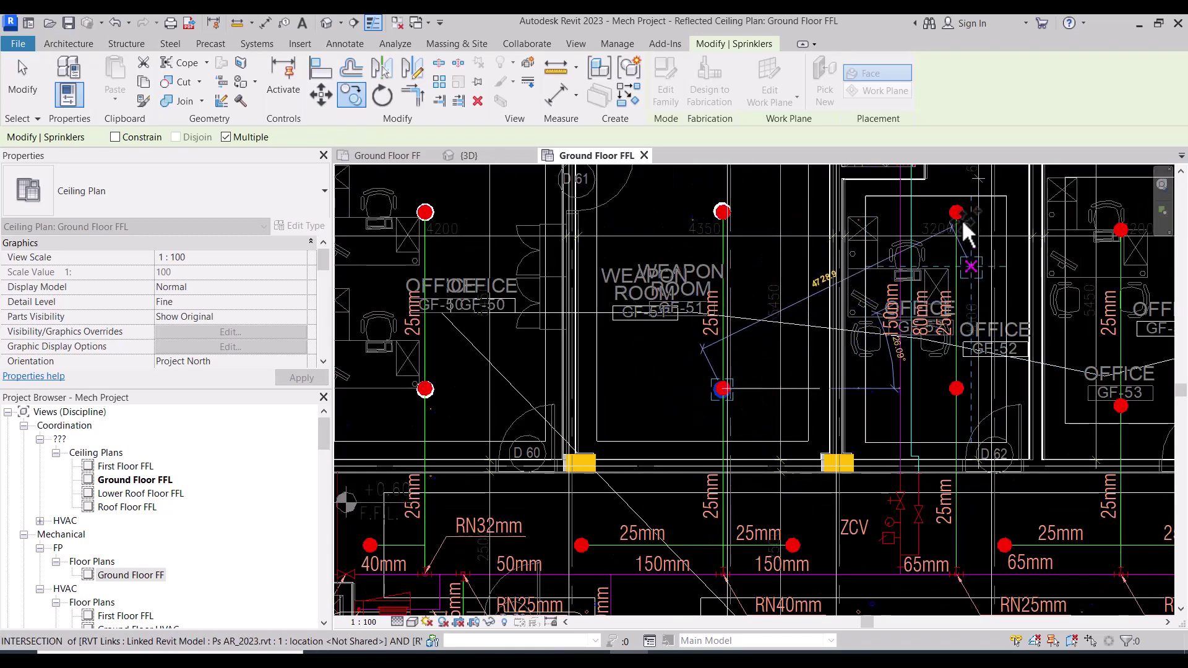
{"action": "scroll", "coordinate": [899, 266], "scroll_direction": "down", "scroll_amount": 3}
{"action": "scroll", "coordinate": [908, 247], "scroll_direction": "up", "scroll_amount": 3}
{"action": "scroll", "coordinate": [977, 210], "scroll_direction": "up", "scroll_amount": 2}
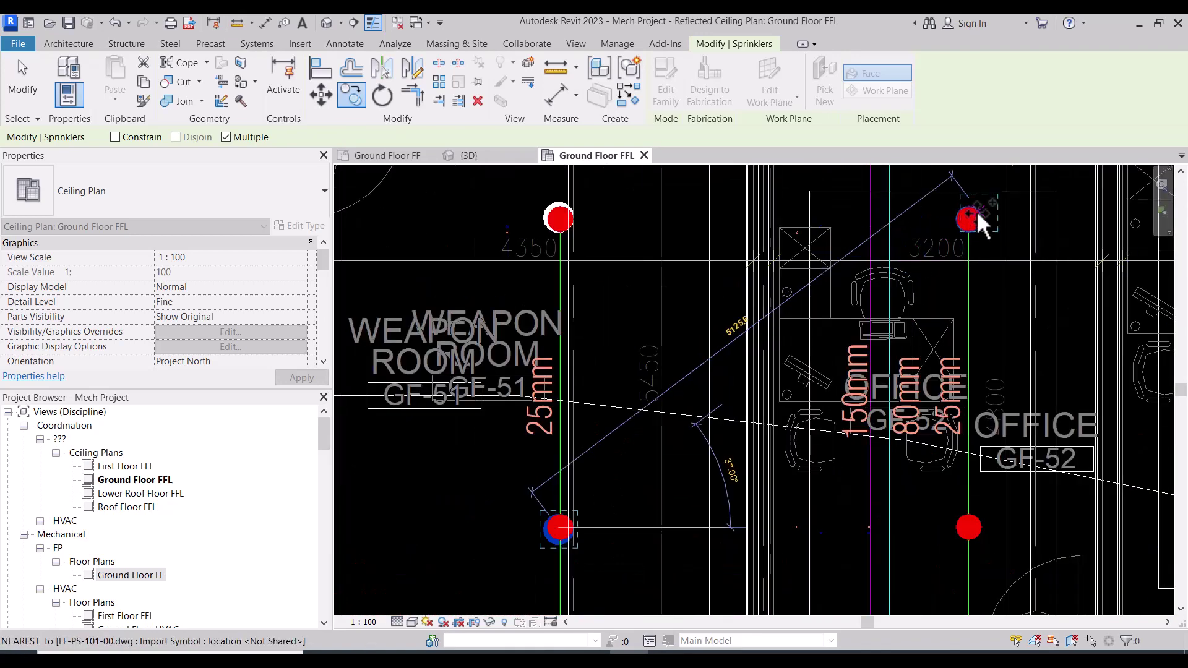
{"action": "scroll", "coordinate": [977, 211], "scroll_direction": "up", "scroll_amount": 3}
{"action": "scroll", "coordinate": [878, 257], "scroll_direction": "down", "scroll_amount": 3}
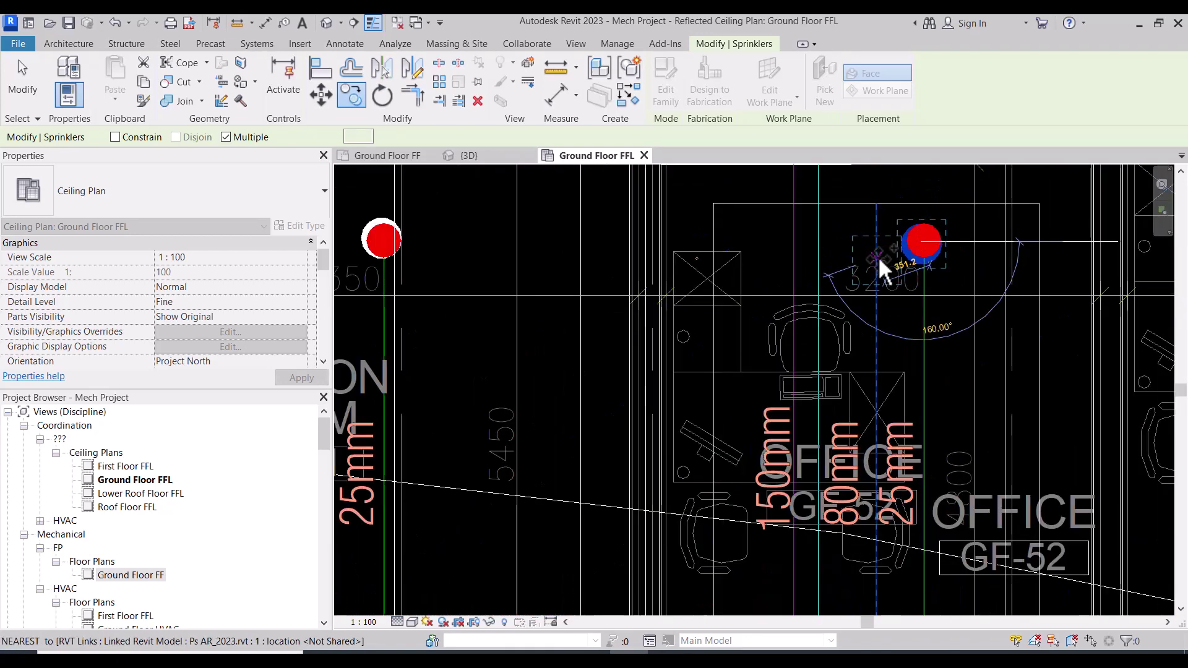
{"action": "scroll", "coordinate": [882, 260], "scroll_direction": "down", "scroll_amount": 2}
{"action": "scroll", "coordinate": [905, 501], "scroll_direction": "up", "scroll_amount": 3}
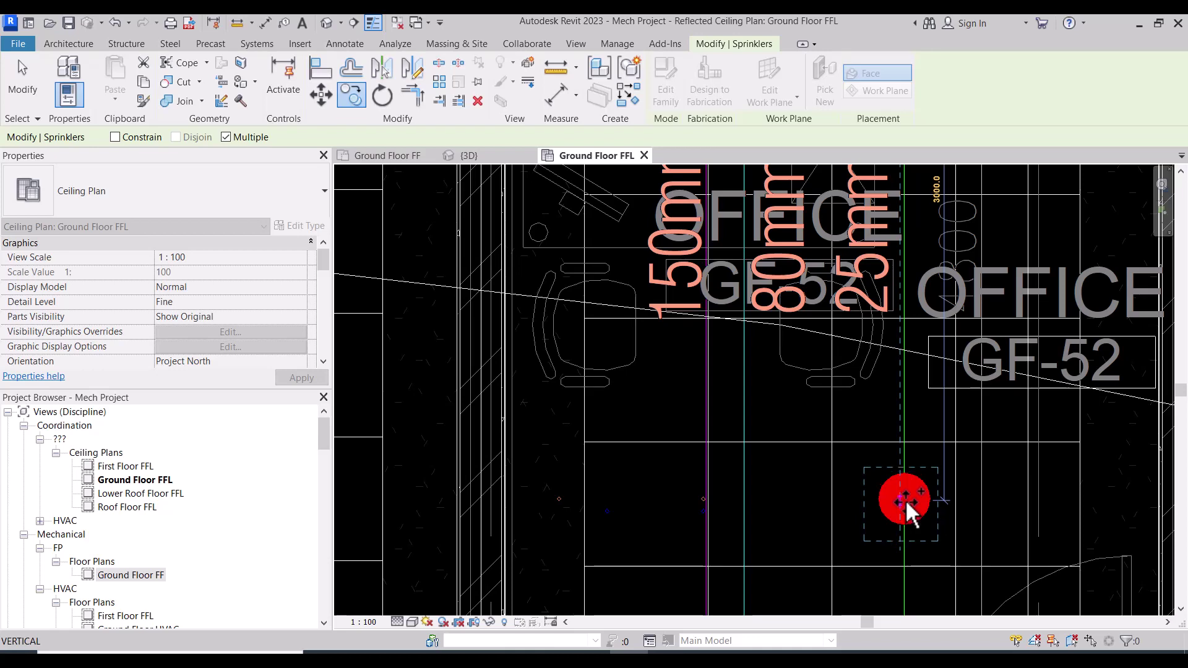
{"action": "left_click", "coordinate": [906, 503]}
{"action": "scroll", "coordinate": [737, 403], "scroll_direction": "down", "scroll_amount": 2}
{"action": "scroll", "coordinate": [733, 400], "scroll_direction": "down", "scroll_amount": 2}
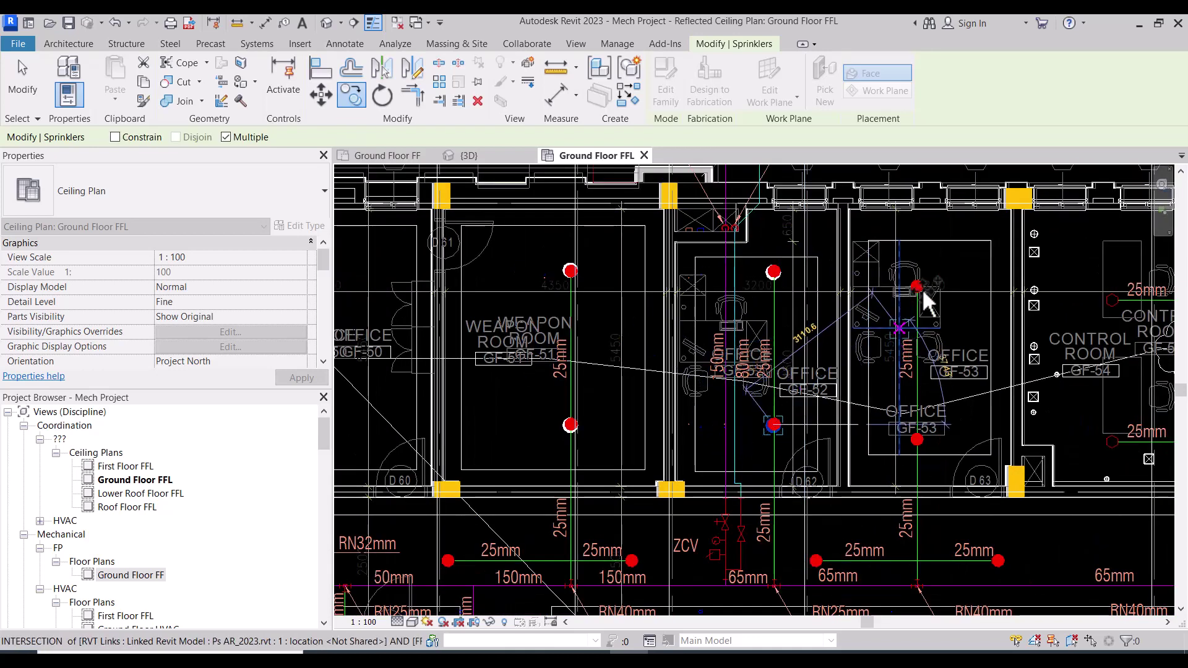
{"action": "scroll", "coordinate": [885, 288], "scroll_direction": "up", "scroll_amount": 3}
{"action": "scroll", "coordinate": [933, 282], "scroll_direction": "up", "scroll_amount": 2}
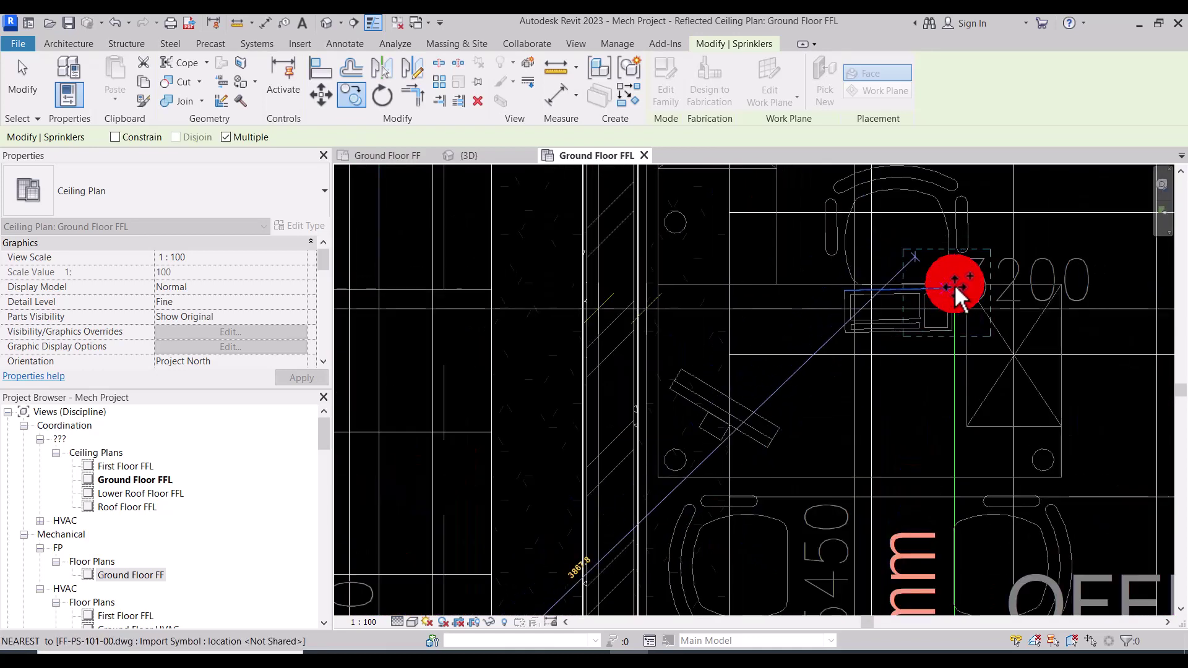
{"action": "left_click", "coordinate": [954, 284]}
{"action": "scroll", "coordinate": [940, 279], "scroll_direction": "down", "scroll_amount": 2}
{"action": "scroll", "coordinate": [938, 279], "scroll_direction": "down", "scroll_amount": 2}
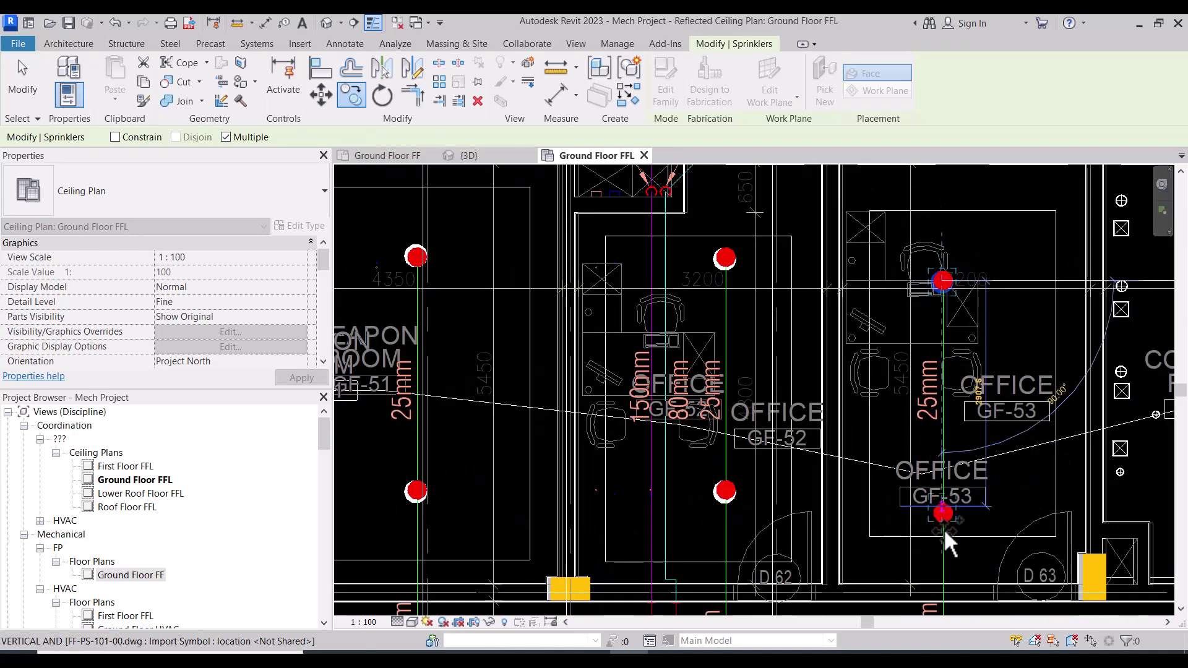
{"action": "scroll", "coordinate": [942, 493], "scroll_direction": "up", "scroll_amount": 2}
{"action": "scroll", "coordinate": [943, 493], "scroll_direction": "up", "scroll_amount": 1}
{"action": "left_click", "coordinate": [942, 494]}
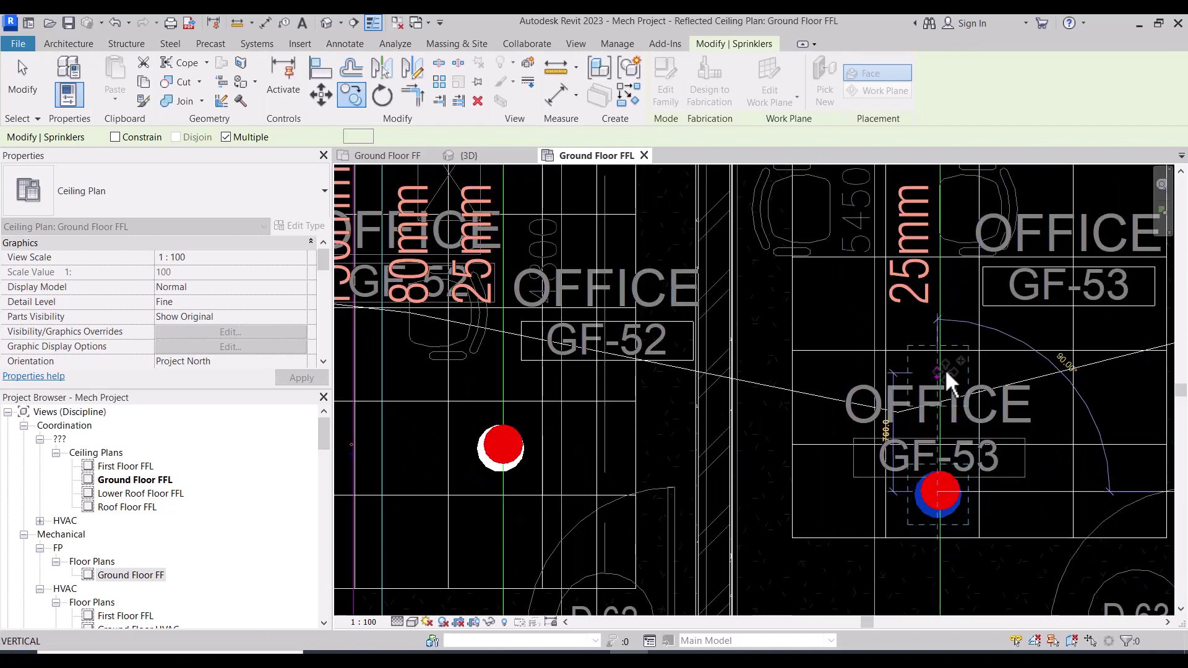
Place a sprinkler copy on the corridor GF-04 CAD sprinkler point.
{"action": "scroll", "coordinate": [945, 369], "scroll_direction": "down", "scroll_amount": 2}
{"action": "scroll", "coordinate": [977, 463], "scroll_direction": "down", "scroll_amount": 2}
{"action": "scroll", "coordinate": [990, 458], "scroll_direction": "up", "scroll_amount": 3}
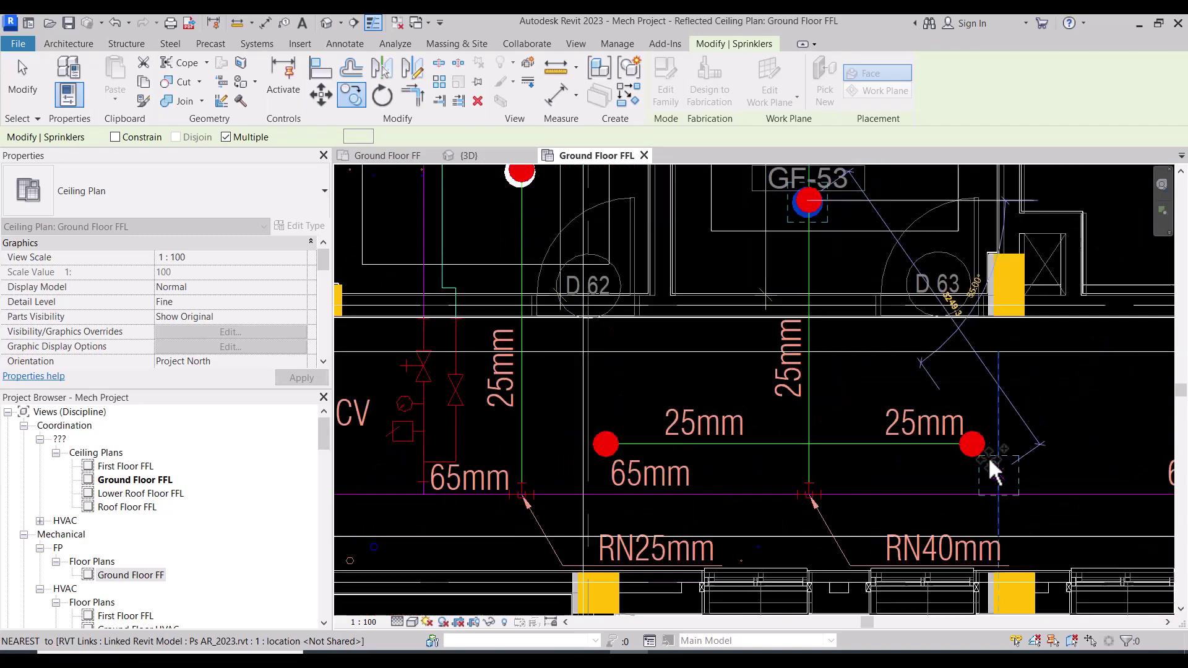
{"action": "scroll", "coordinate": [971, 443], "scroll_direction": "up", "scroll_amount": 1}
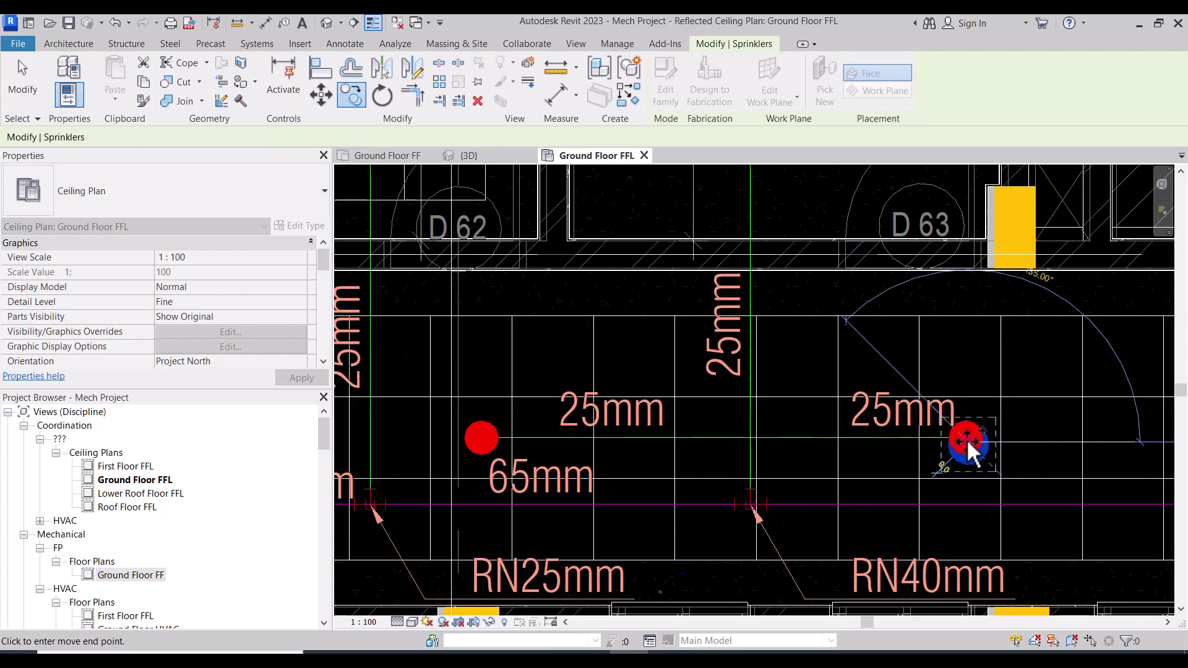
{"action": "scroll", "coordinate": [967, 439], "scroll_direction": "down", "scroll_amount": 1}
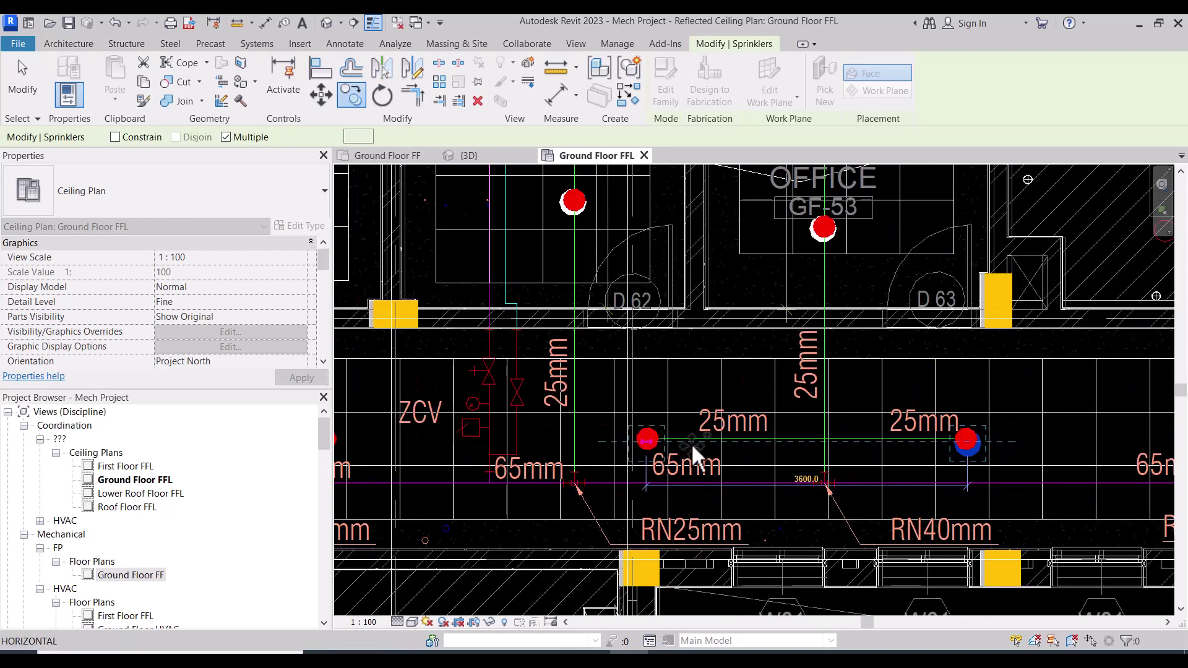
{"action": "scroll", "coordinate": [881, 445], "scroll_direction": "down", "scroll_amount": 2}
{"action": "scroll", "coordinate": [574, 437], "scroll_direction": "down", "scroll_amount": 1}
{"action": "scroll", "coordinate": [557, 442], "scroll_direction": "up", "scroll_amount": 3}
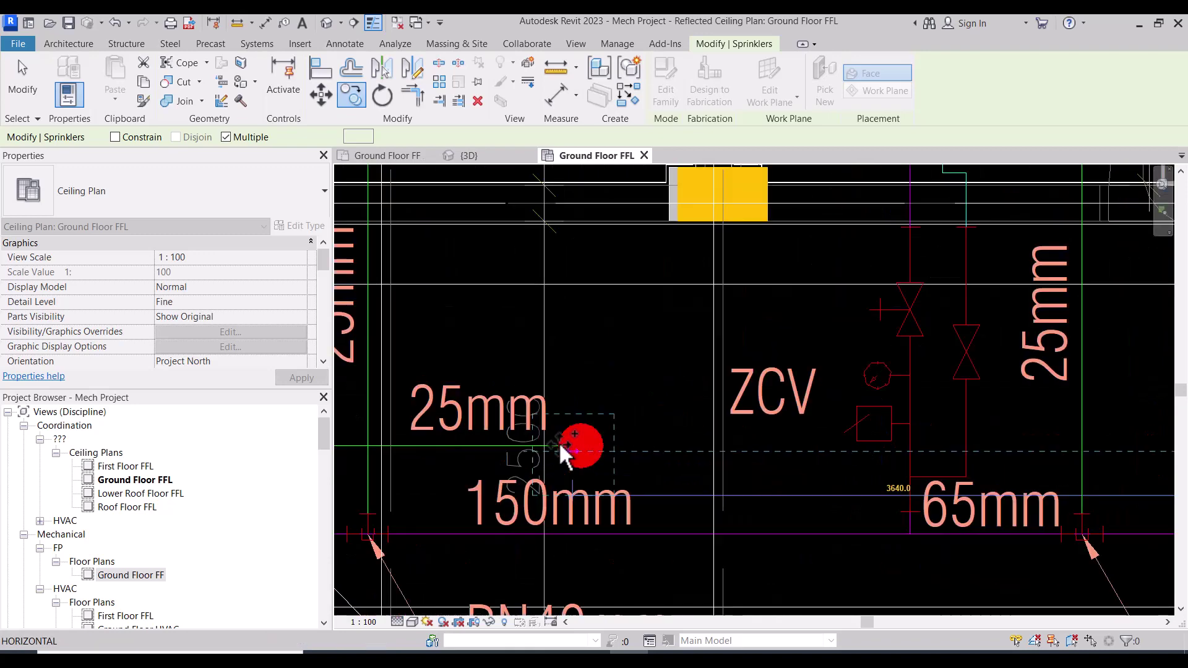
{"action": "scroll", "coordinate": [780, 453], "scroll_direction": "down", "scroll_amount": 1}
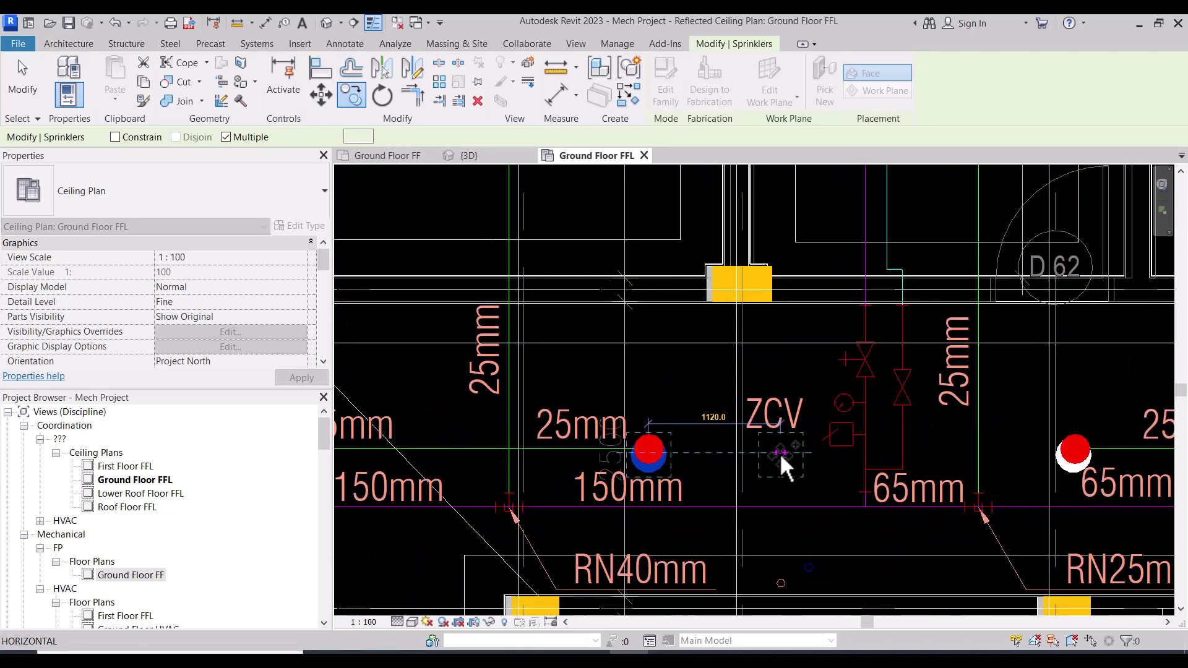
{"action": "scroll", "coordinate": [780, 453], "scroll_direction": "down", "scroll_amount": 1}
{"action": "scroll", "coordinate": [427, 457], "scroll_direction": "up", "scroll_amount": 1}
{"action": "scroll", "coordinate": [413, 455], "scroll_direction": "up", "scroll_amount": 1}
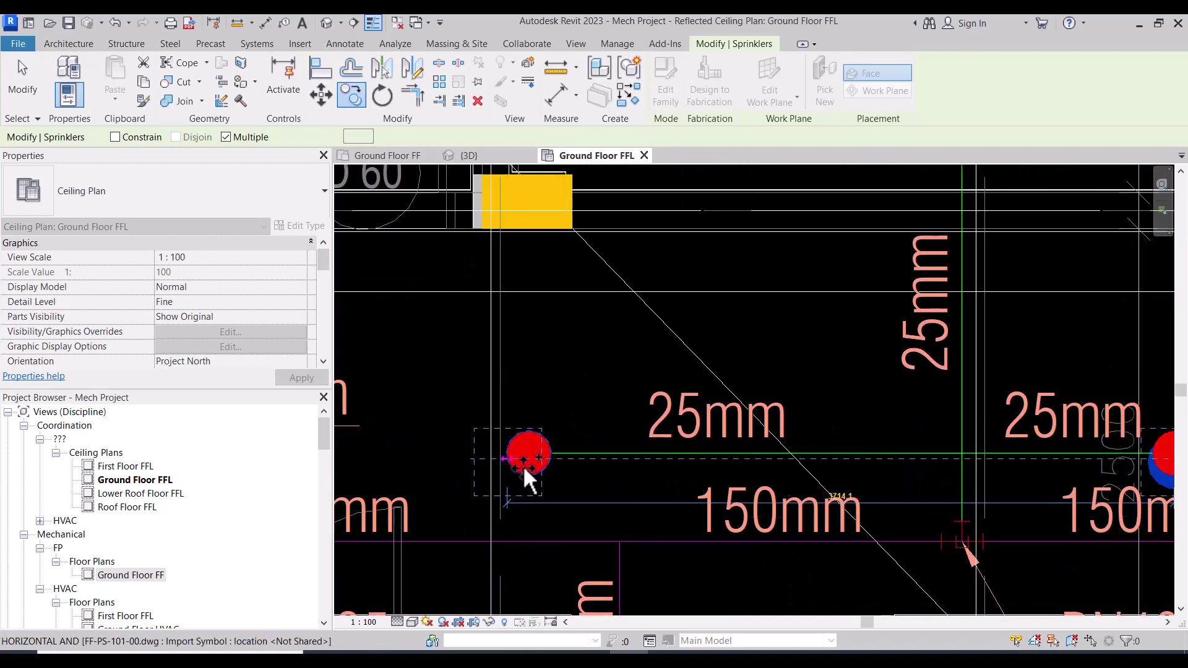
{"action": "scroll", "coordinate": [593, 437], "scroll_direction": "down", "scroll_amount": 2}
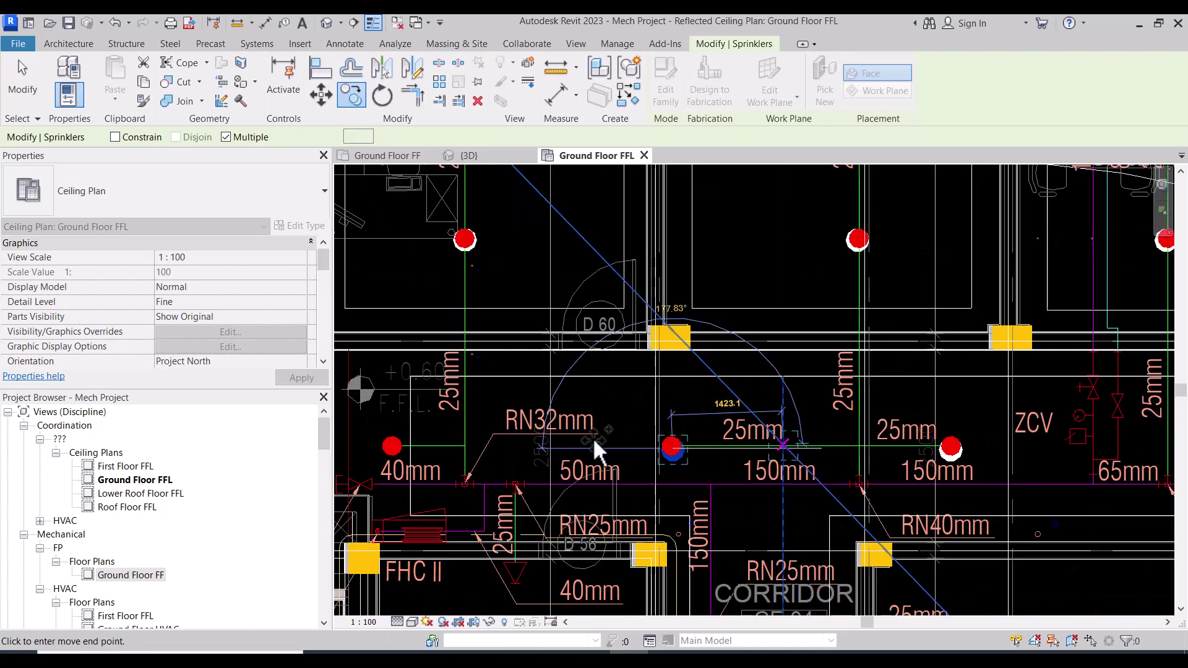
{"action": "scroll", "coordinate": [422, 438], "scroll_direction": "up", "scroll_amount": 2}
{"action": "scroll", "coordinate": [421, 444], "scroll_direction": "up", "scroll_amount": 1}
{"action": "scroll", "coordinate": [473, 455], "scroll_direction": "up", "scroll_amount": 1}
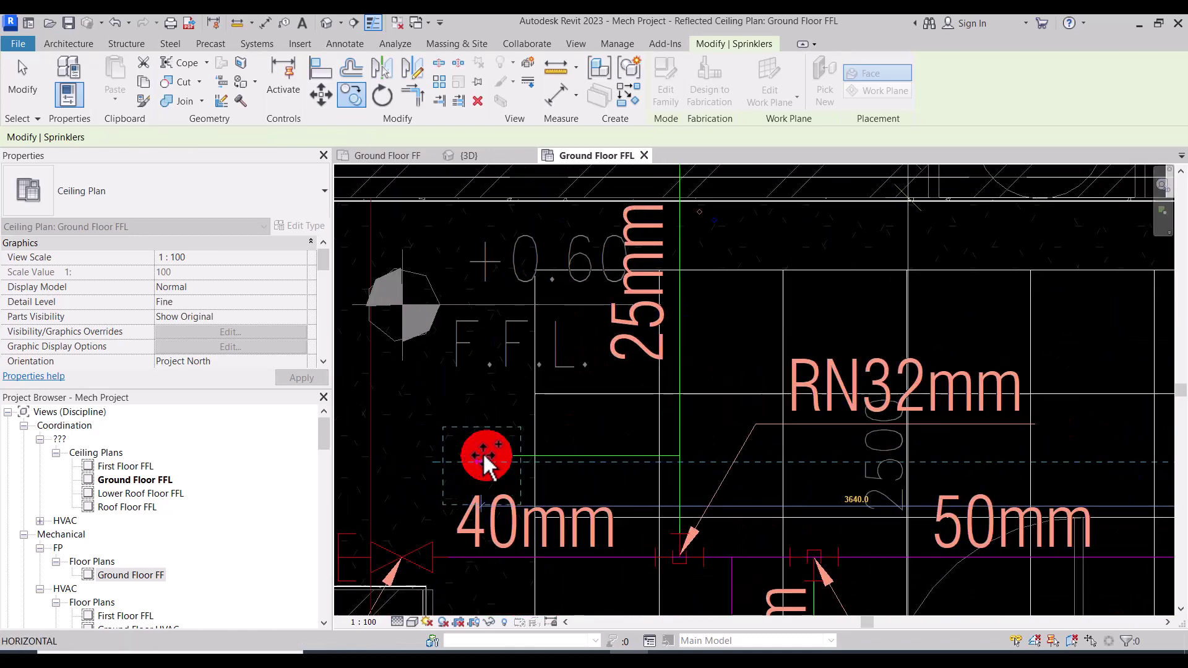
{"action": "scroll", "coordinate": [590, 386], "scroll_direction": "down", "scroll_amount": 2}
{"action": "scroll", "coordinate": [591, 386], "scroll_direction": "down", "scroll_amount": 1}
{"action": "scroll", "coordinate": [591, 386], "scroll_direction": "down", "scroll_amount": 2}
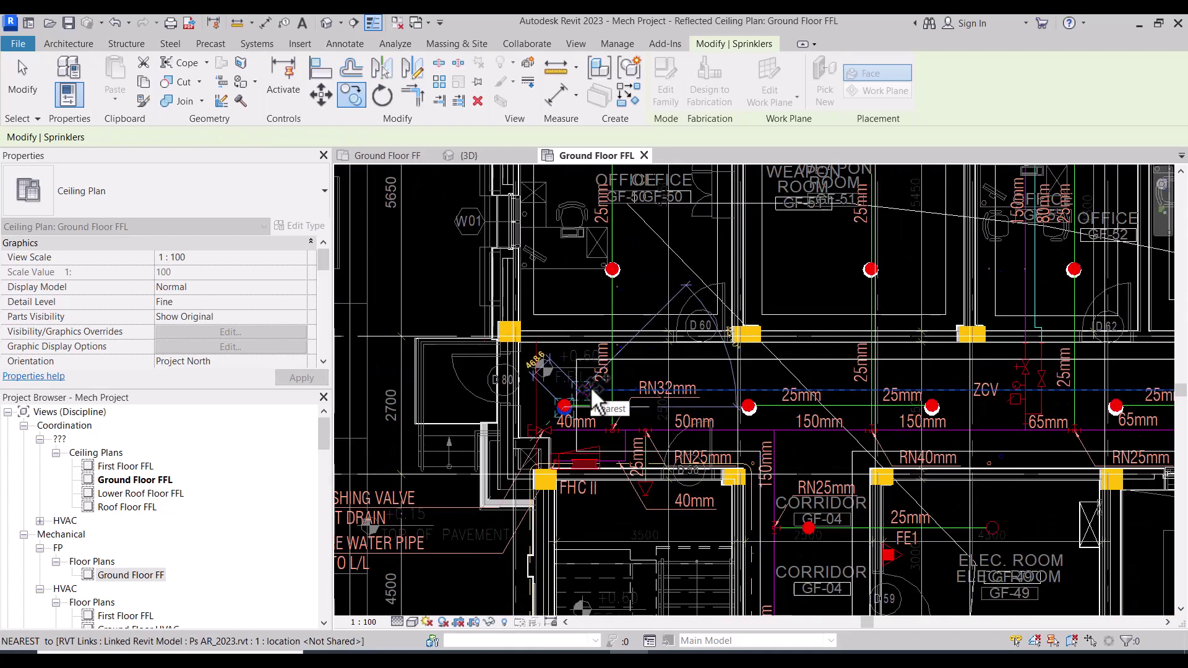
{"action": "scroll", "coordinate": [756, 487], "scroll_direction": "up", "scroll_amount": 1}
{"action": "scroll", "coordinate": [756, 485], "scroll_direction": "up", "scroll_amount": 1}
{"action": "scroll", "coordinate": [729, 485], "scroll_direction": "up", "scroll_amount": 2}
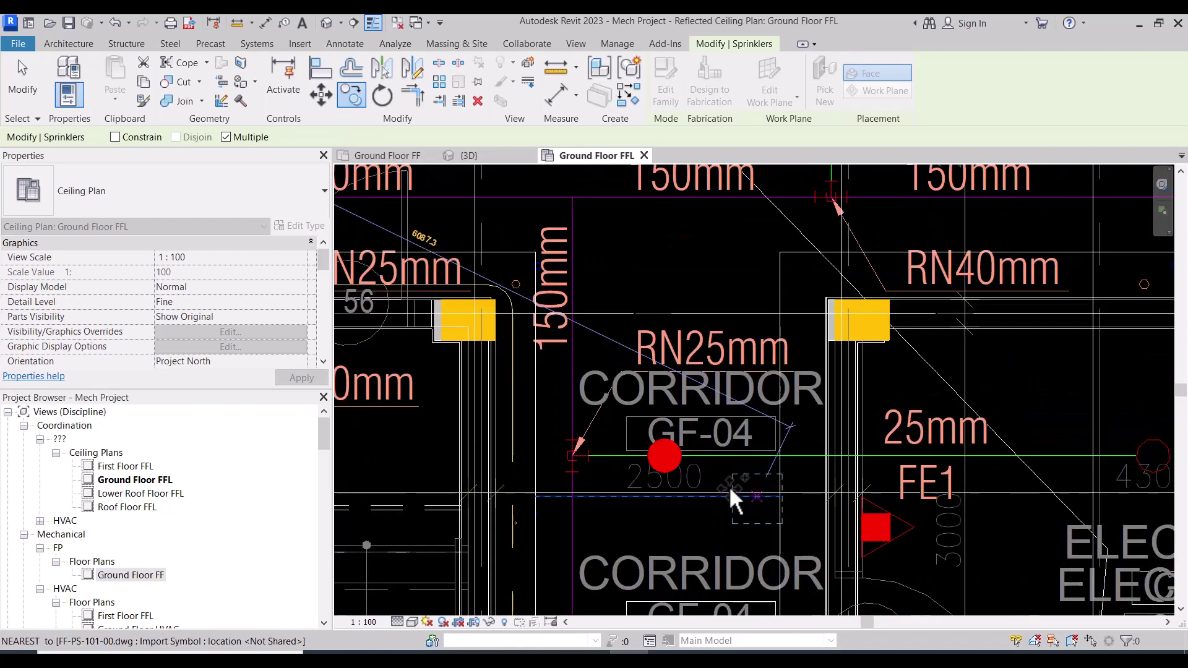
{"action": "scroll", "coordinate": [667, 458], "scroll_direction": "up", "scroll_amount": 1}
{"action": "left_click", "coordinate": [653, 453]}
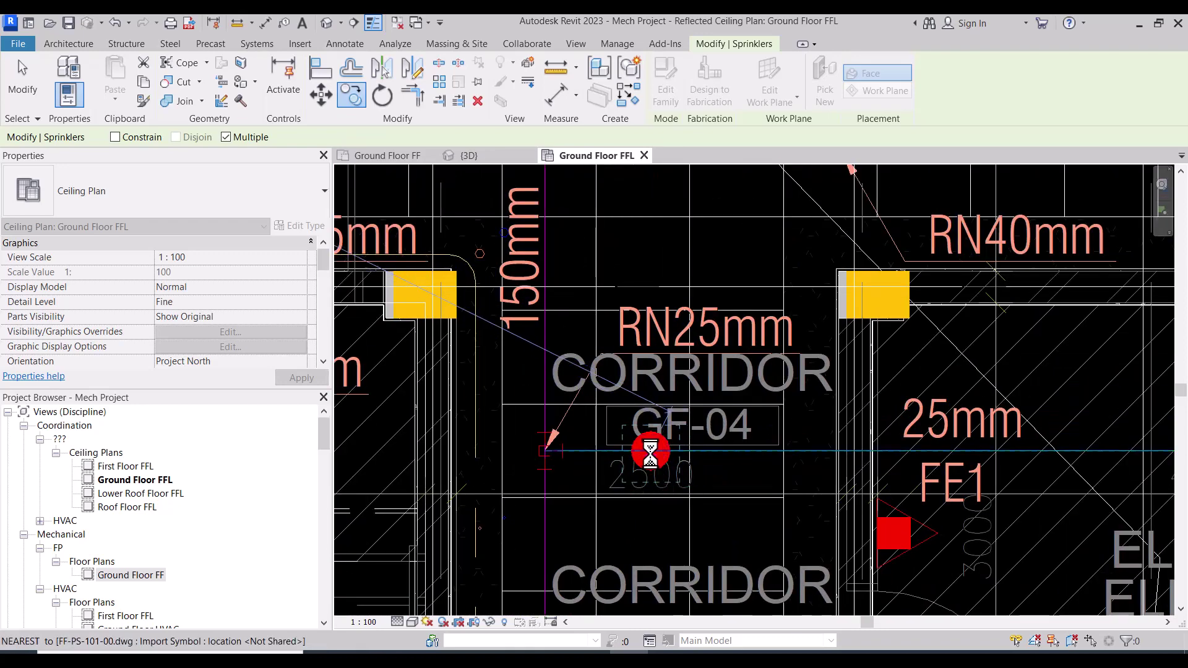
Pick a sprinkler base point to continue copying along corridor GF-04.
{"action": "scroll", "coordinate": [761, 454], "scroll_direction": "down", "scroll_amount": 2}
{"action": "scroll", "coordinate": [885, 456], "scroll_direction": "down", "scroll_amount": 1}
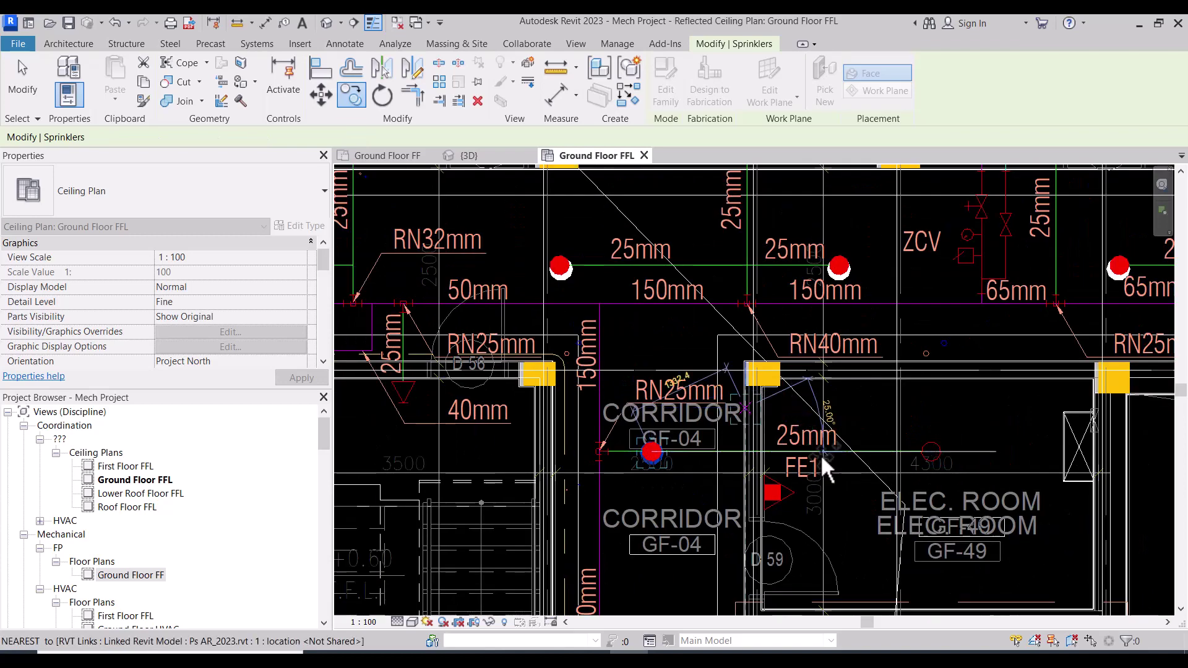
{"action": "scroll", "coordinate": [803, 419], "scroll_direction": "down", "scroll_amount": 2}
{"action": "scroll", "coordinate": [712, 557], "scroll_direction": "up", "scroll_amount": 2}
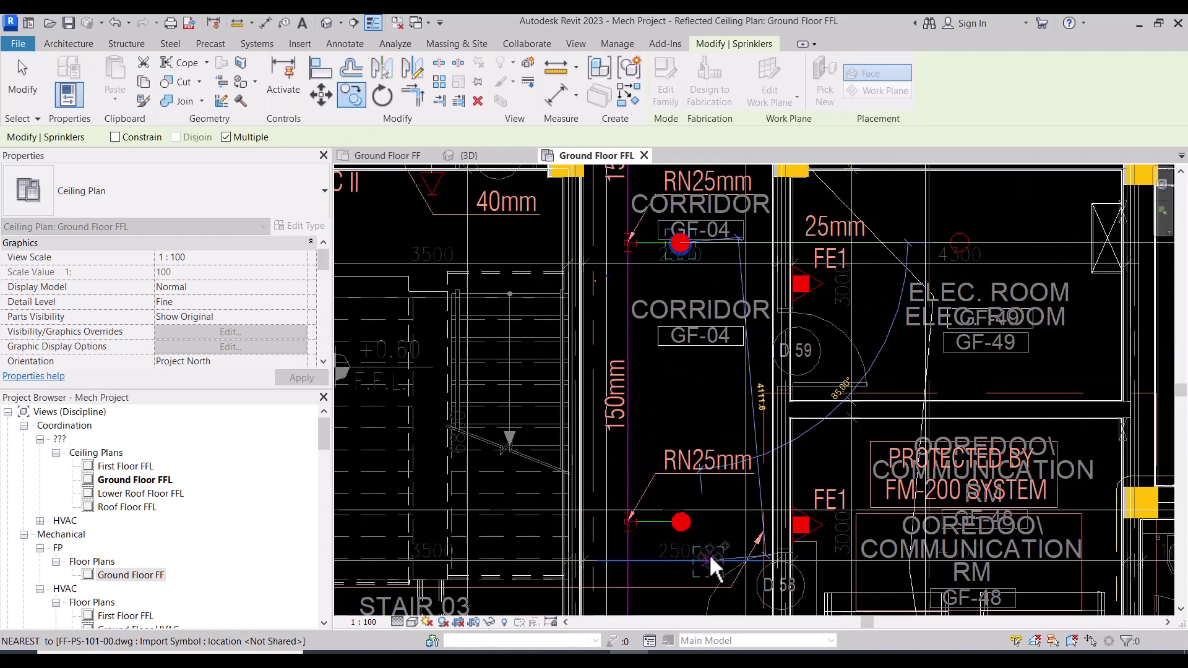
{"action": "scroll", "coordinate": [680, 514], "scroll_direction": "up", "scroll_amount": 3}
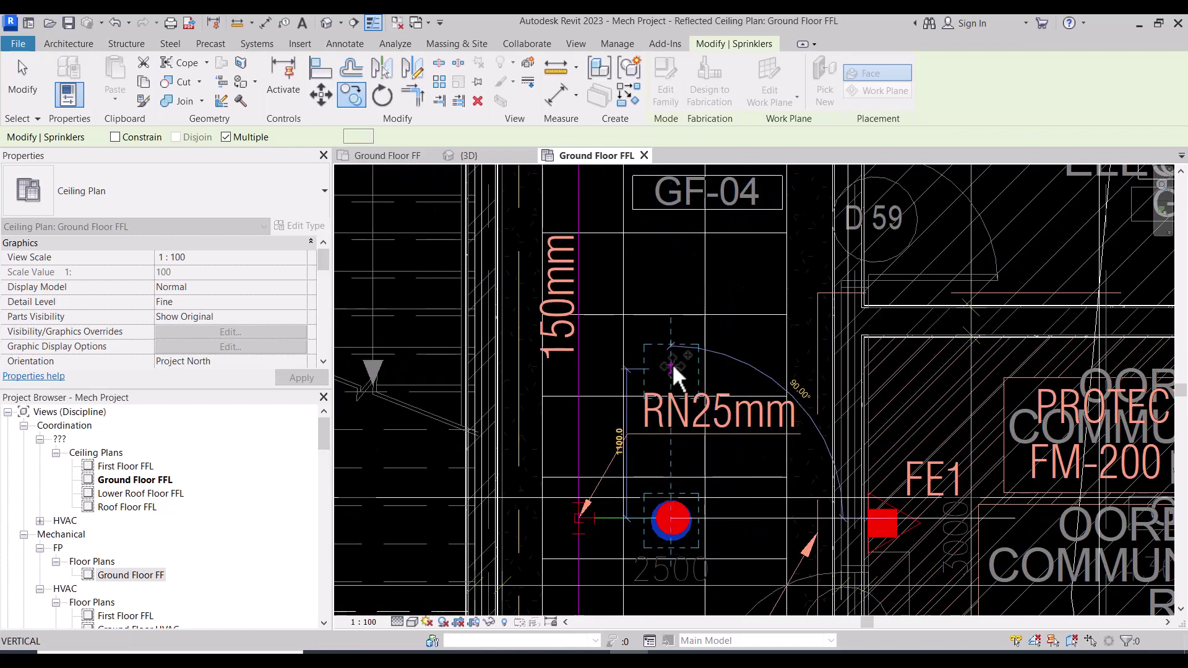
{"action": "scroll", "coordinate": [673, 362], "scroll_direction": "down", "scroll_amount": 4}
{"action": "left_click", "coordinate": [672, 363]}
{"action": "scroll", "coordinate": [665, 443], "scroll_direction": "down", "scroll_amount": 1}
{"action": "scroll", "coordinate": [674, 529], "scroll_direction": "up", "scroll_amount": 3}
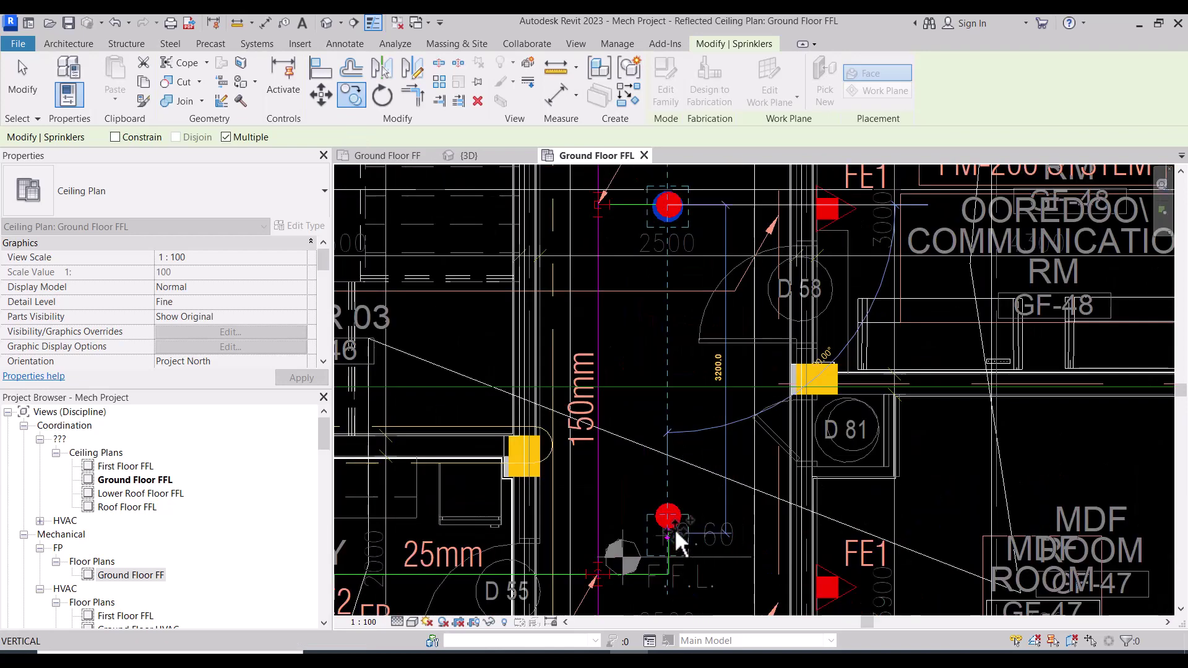
{"action": "scroll", "coordinate": [674, 529], "scroll_direction": "up", "scroll_amount": 2}
{"action": "scroll", "coordinate": [671, 506], "scroll_direction": "down", "scroll_amount": 4}
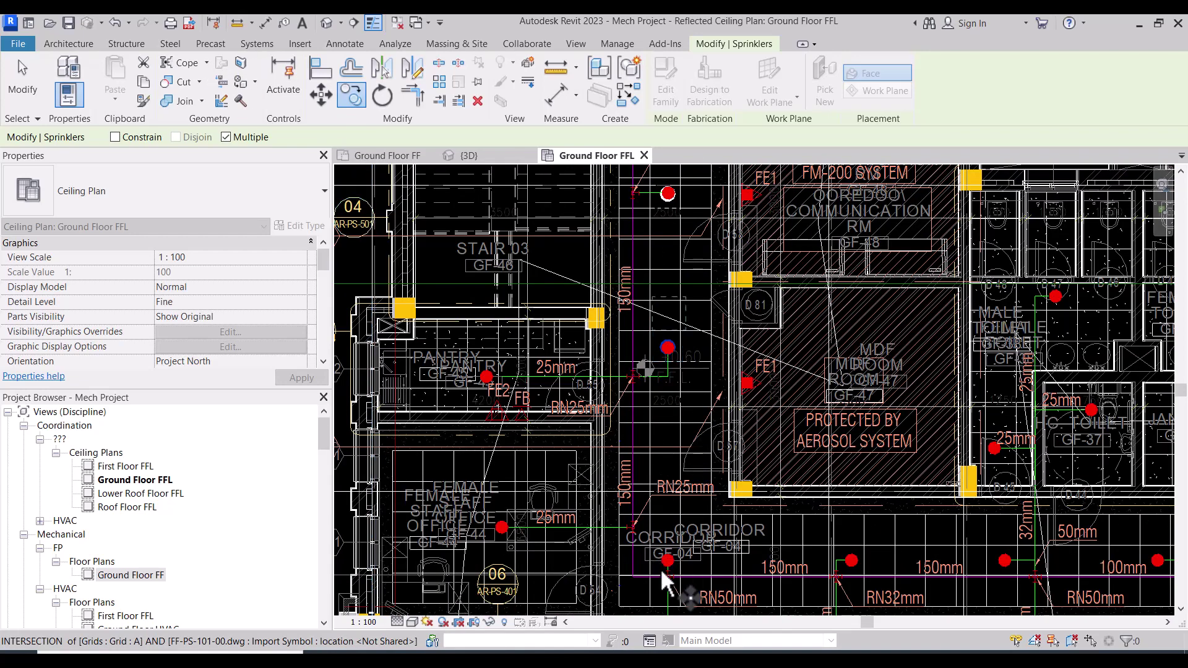
{"action": "scroll", "coordinate": [664, 570], "scroll_direction": "up", "scroll_amount": 3}
{"action": "scroll", "coordinate": [664, 565], "scroll_direction": "up", "scroll_amount": 1}
{"action": "scroll", "coordinate": [679, 545], "scroll_direction": "down", "scroll_amount": 3}
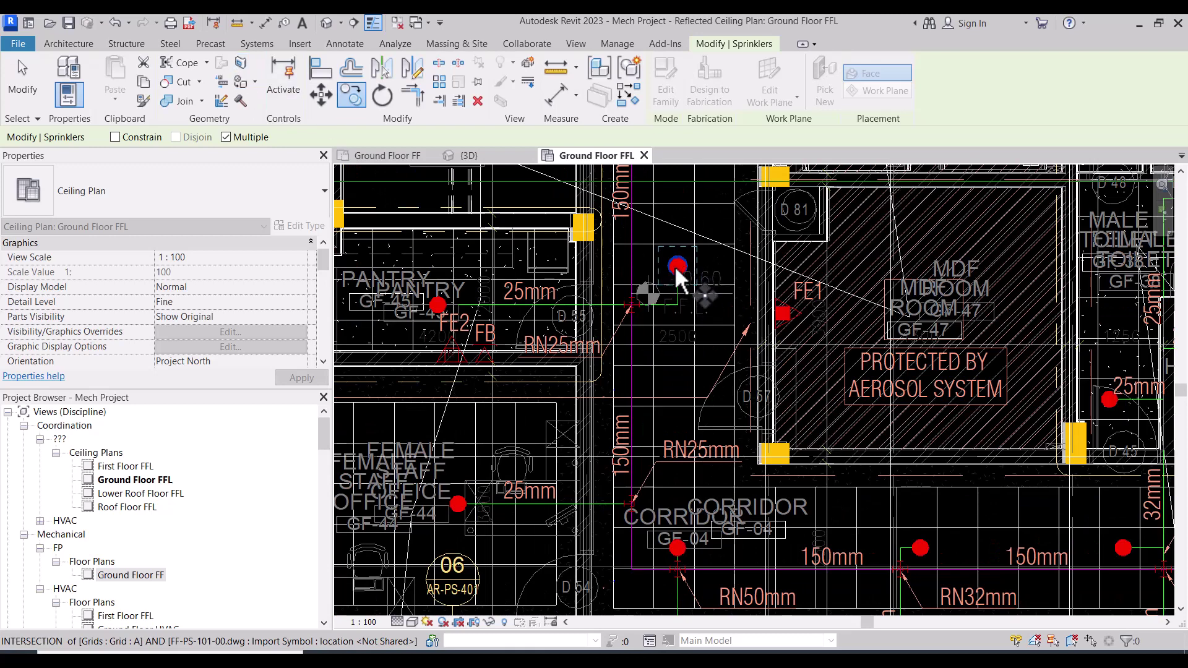
{"action": "scroll", "coordinate": [676, 265], "scroll_direction": "up", "scroll_amount": 1}
{"action": "scroll", "coordinate": [684, 259], "scroll_direction": "up", "scroll_amount": 2}
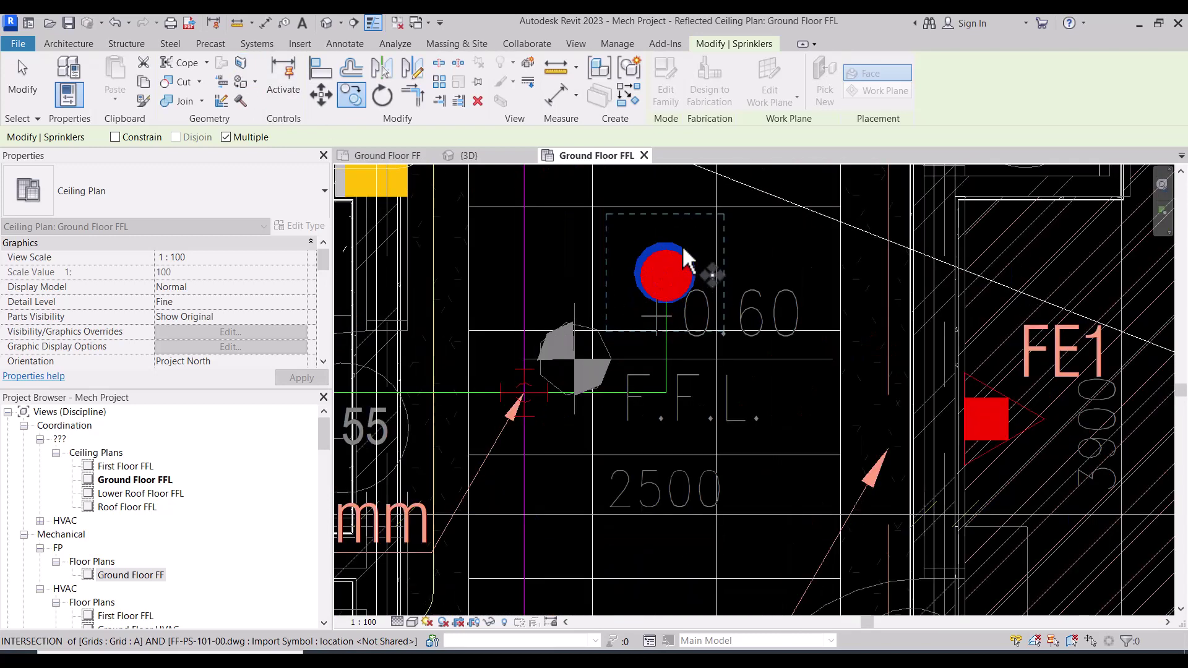
Copy the sprinkler near the F.F.L. mark onto the CAD sprinkler in corridor GF-04.
{"action": "key", "text": "Escape"}
{"action": "key", "text": "Escape"}
{"action": "scroll", "coordinate": [678, 252], "scroll_direction": "down", "scroll_amount": 1}
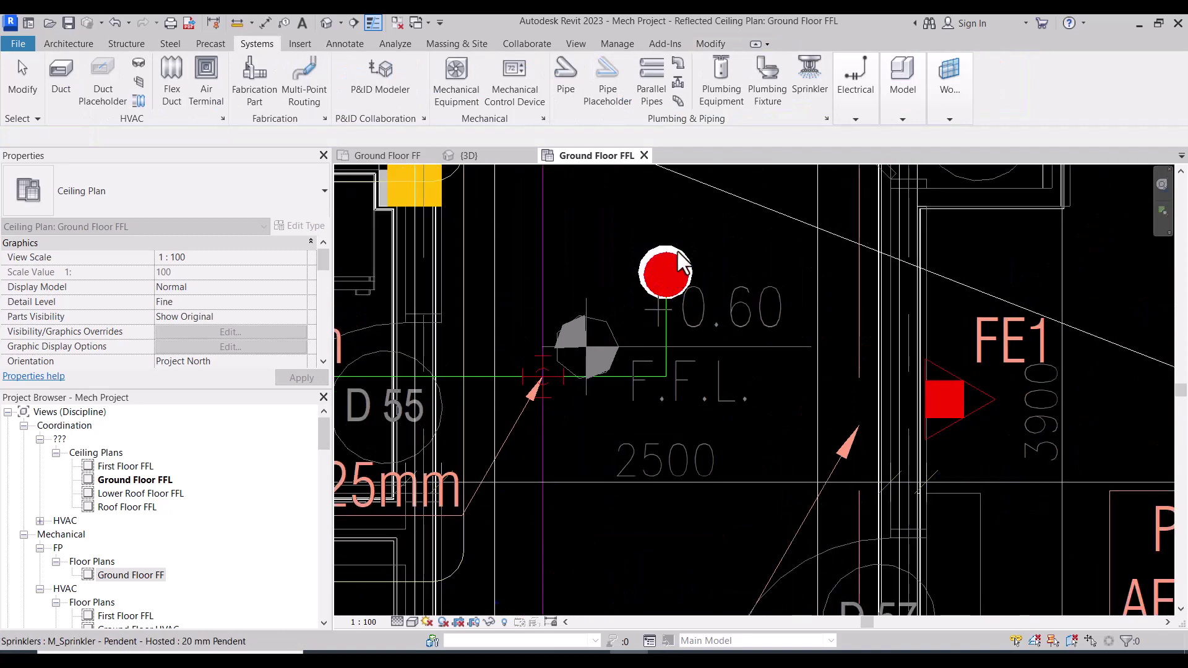
{"action": "scroll", "coordinate": [677, 249], "scroll_direction": "down", "scroll_amount": 1}
{"action": "left_click", "coordinate": [678, 253]}
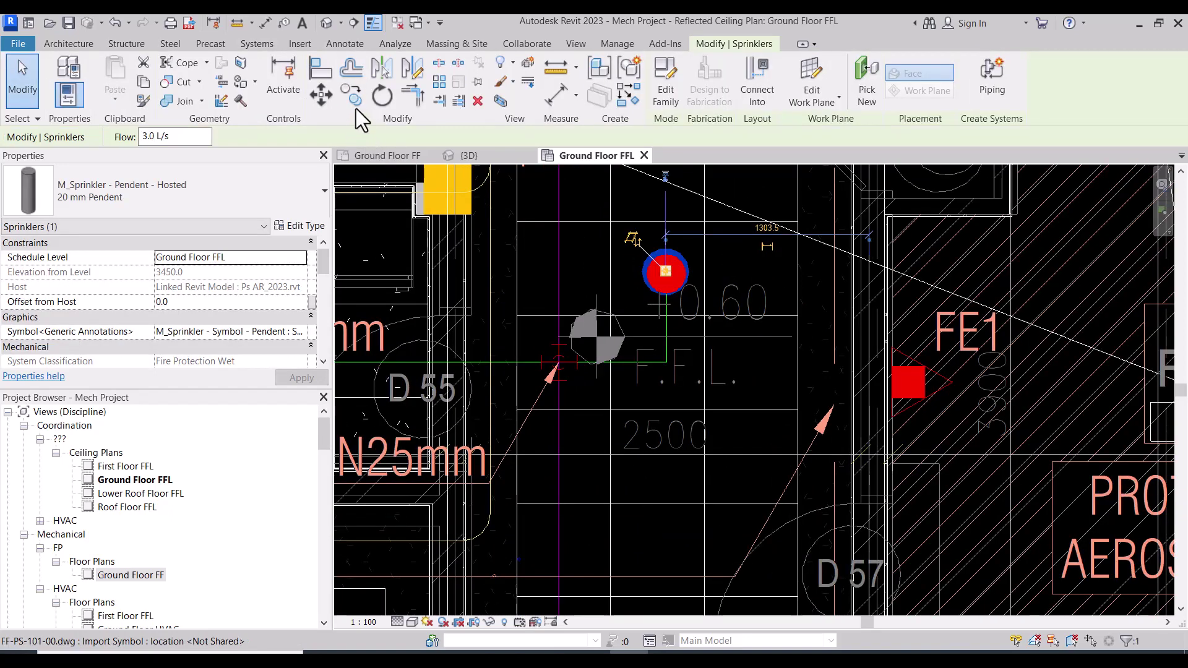
{"action": "key", "text": "c"}
{"action": "key", "text": "o"}
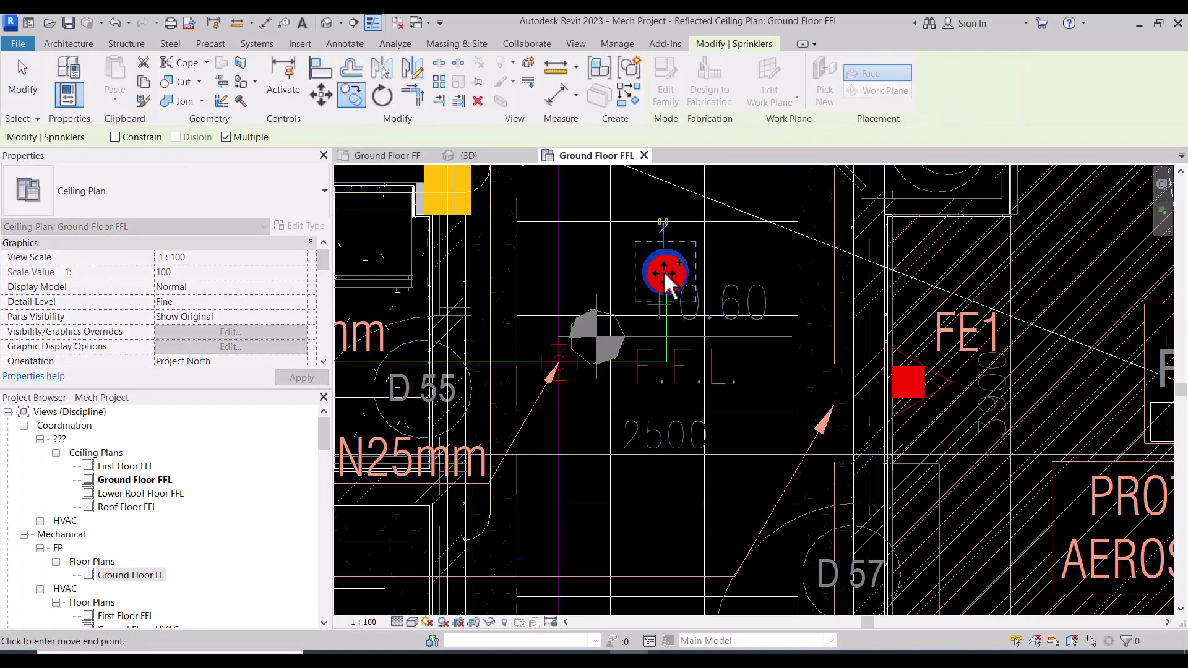
{"action": "left_click", "coordinate": [665, 271]}
{"action": "scroll", "coordinate": [666, 270], "scroll_direction": "down", "scroll_amount": 1}
{"action": "scroll", "coordinate": [664, 270], "scroll_direction": "down", "scroll_amount": 1}
{"action": "scroll", "coordinate": [671, 510], "scroll_direction": "up", "scroll_amount": 1}
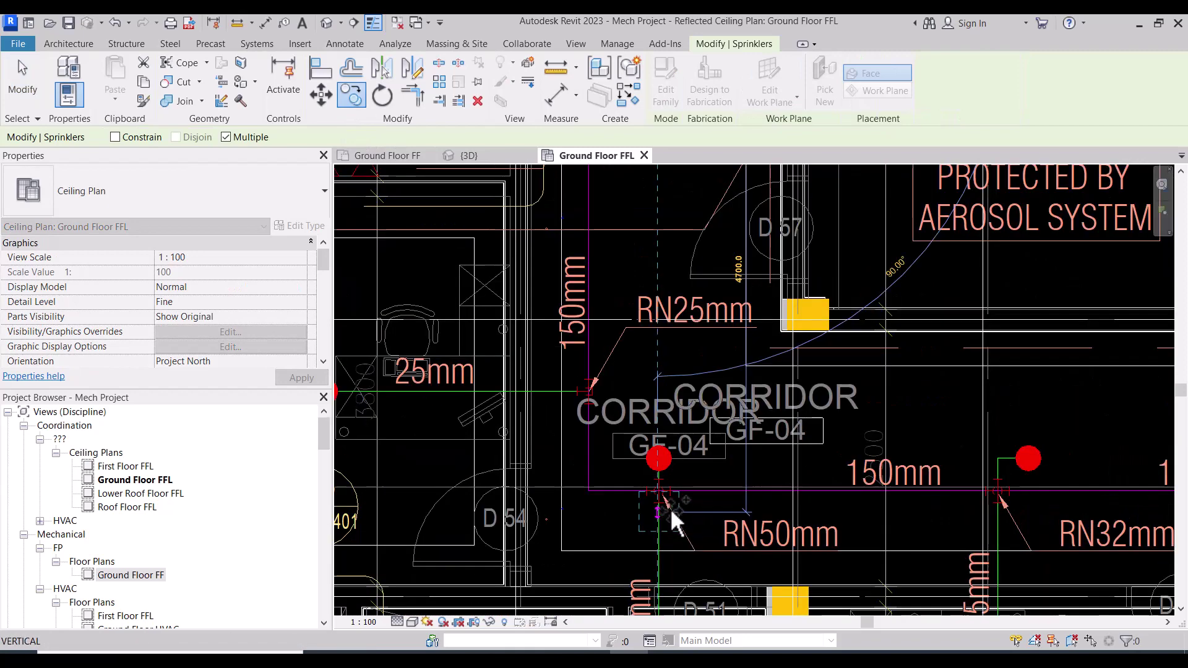
{"action": "scroll", "coordinate": [670, 508], "scroll_direction": "up", "scroll_amount": 1}
{"action": "left_click", "coordinate": [658, 423]}
Copy the corridor sprinkler onto the next CAD point and the one by the 100mm pipe.
{"action": "scroll", "coordinate": [656, 422], "scroll_direction": "down", "scroll_amount": 2}
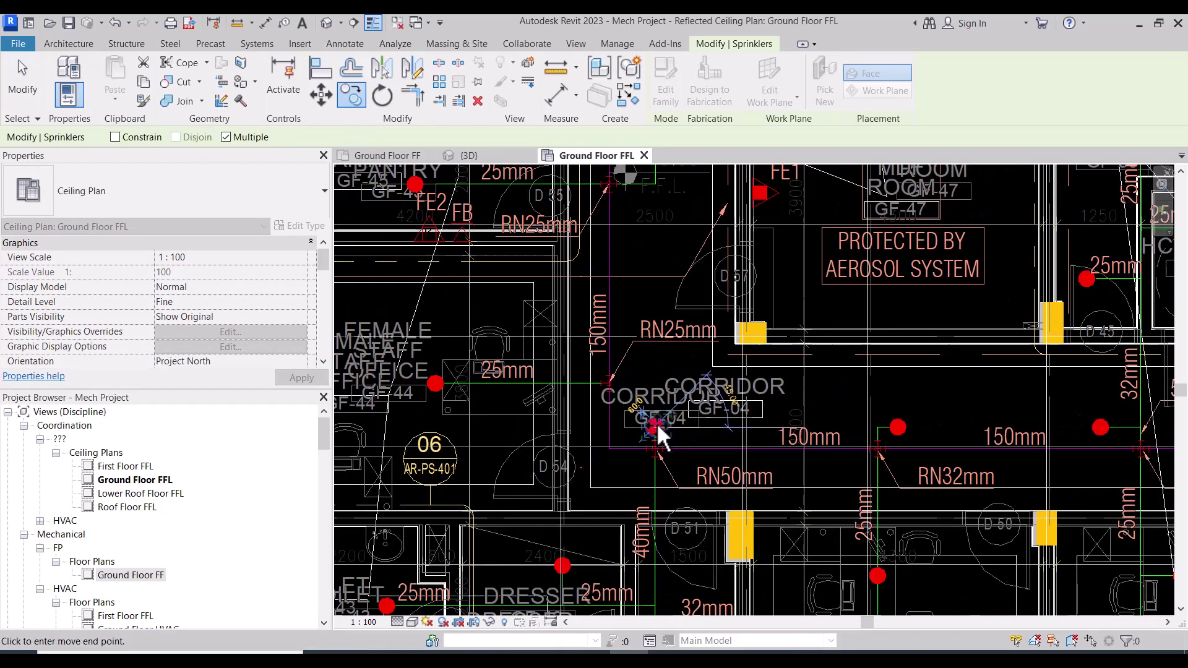
{"action": "scroll", "coordinate": [468, 389], "scroll_direction": "up", "scroll_amount": 1}
{"action": "scroll", "coordinate": [478, 394], "scroll_direction": "up", "scroll_amount": 1}
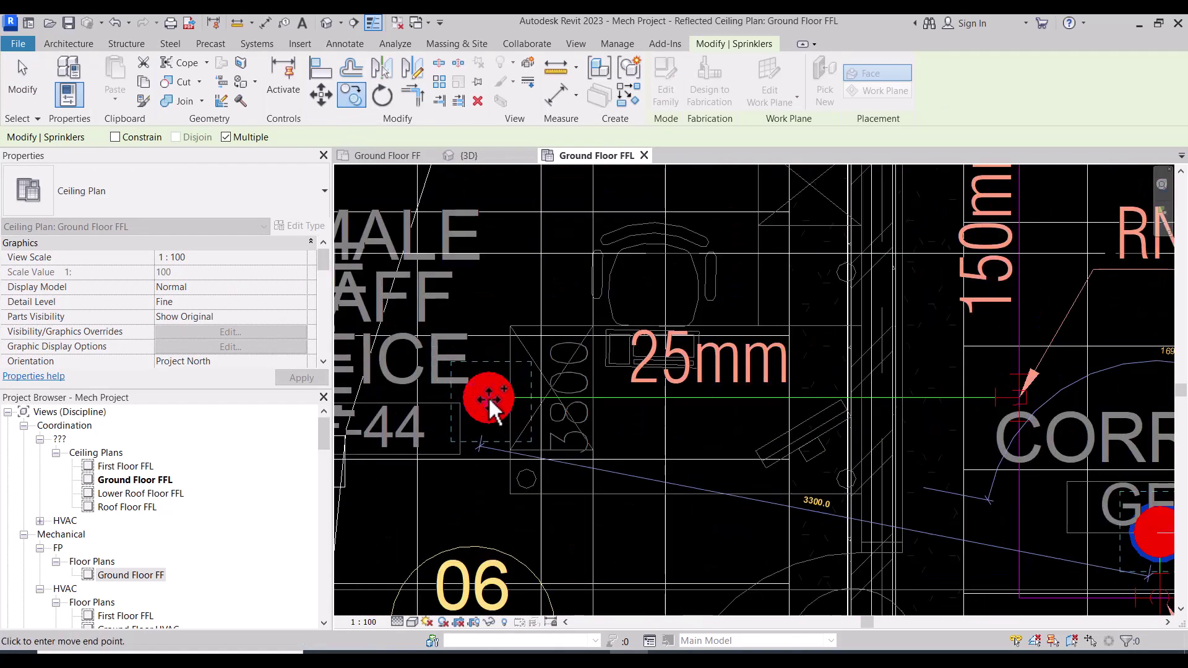
{"action": "scroll", "coordinate": [639, 409], "scroll_direction": "down", "scroll_amount": 1}
{"action": "scroll", "coordinate": [613, 403], "scroll_direction": "down", "scroll_amount": 1}
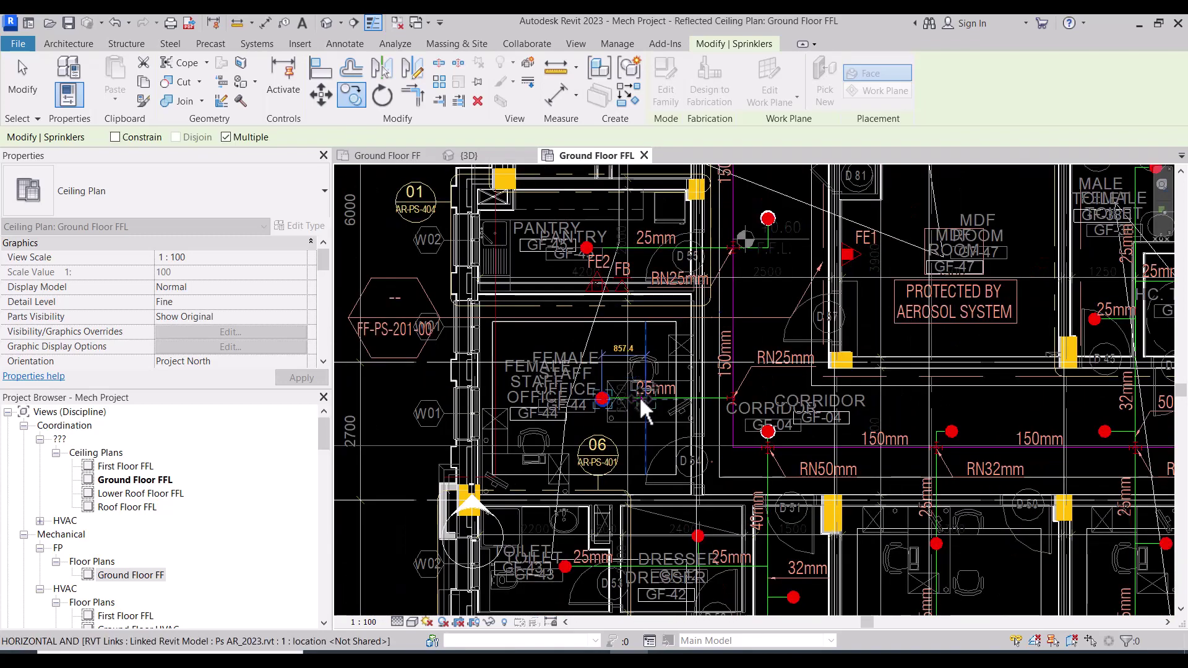
{"action": "scroll", "coordinate": [591, 245], "scroll_direction": "up", "scroll_amount": 2}
{"action": "scroll", "coordinate": [585, 272], "scroll_direction": "up", "scroll_amount": 1}
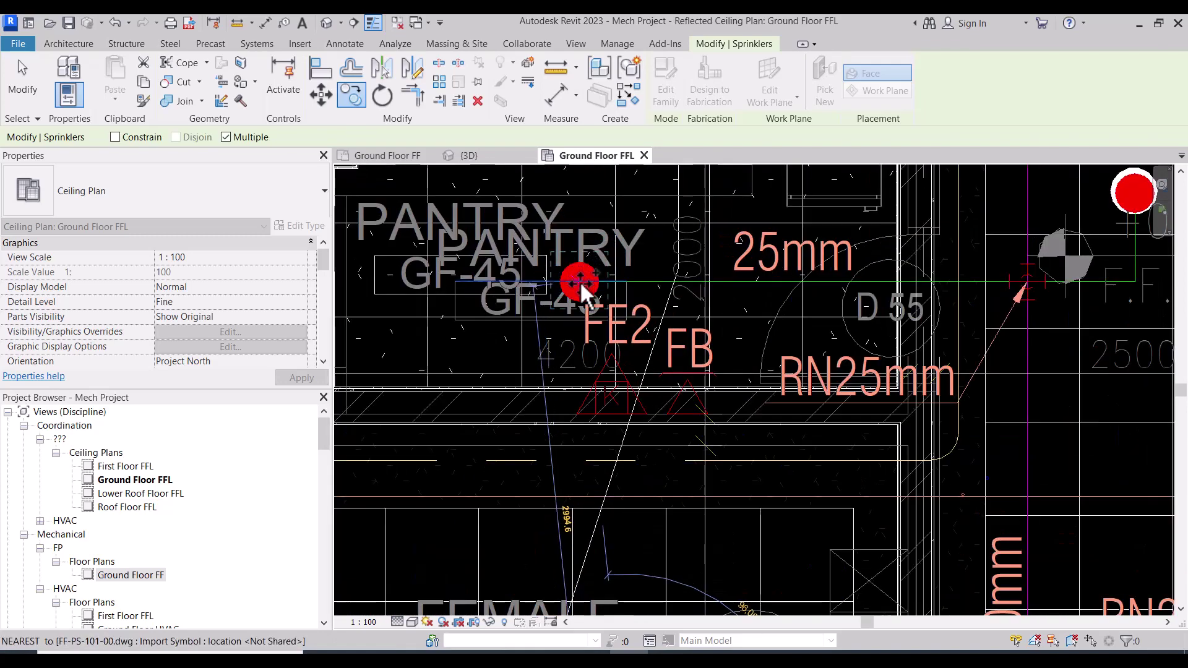
{"action": "scroll", "coordinate": [567, 328], "scroll_direction": "down", "scroll_amount": 2}
{"action": "scroll", "coordinate": [567, 333], "scroll_direction": "down", "scroll_amount": 1}
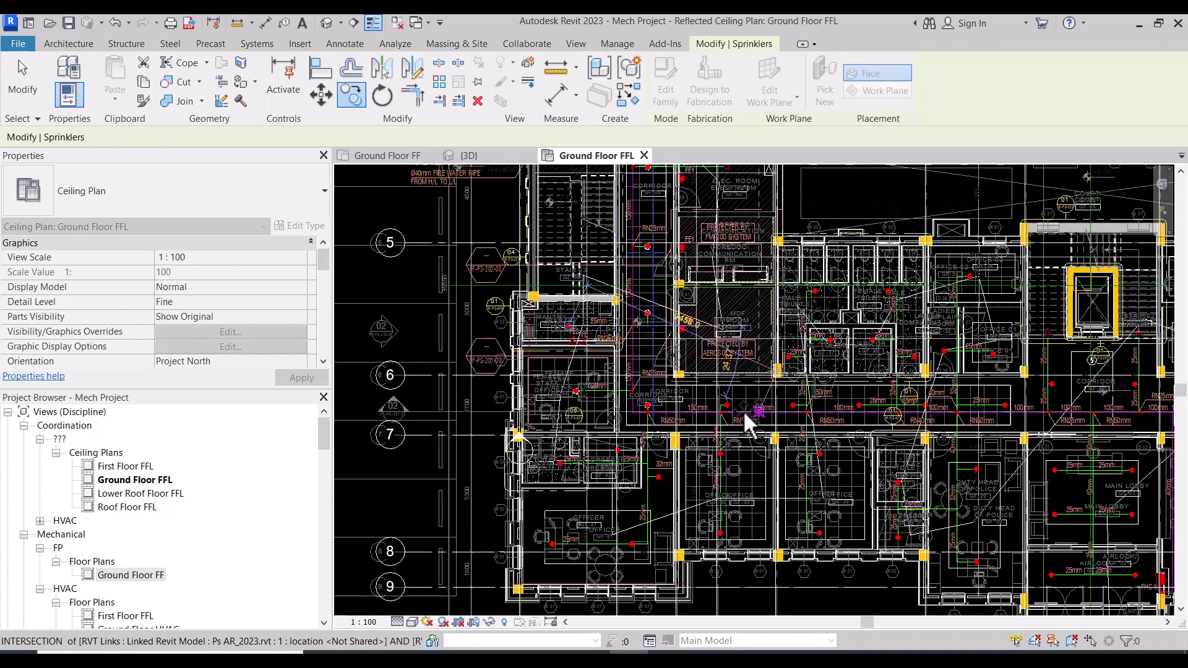
{"action": "scroll", "coordinate": [740, 412], "scroll_direction": "up", "scroll_amount": 2}
{"action": "scroll", "coordinate": [737, 411], "scroll_direction": "up", "scroll_amount": 3}
{"action": "left_click", "coordinate": [668, 379]}
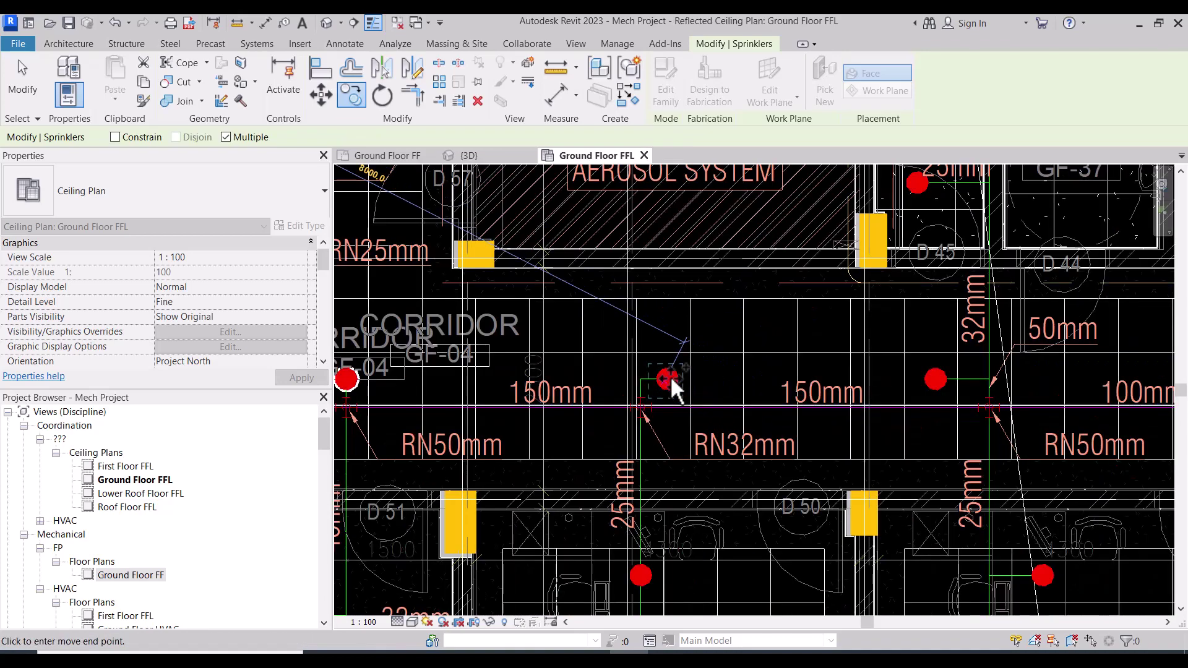
{"action": "left_click", "coordinate": [935, 380]}
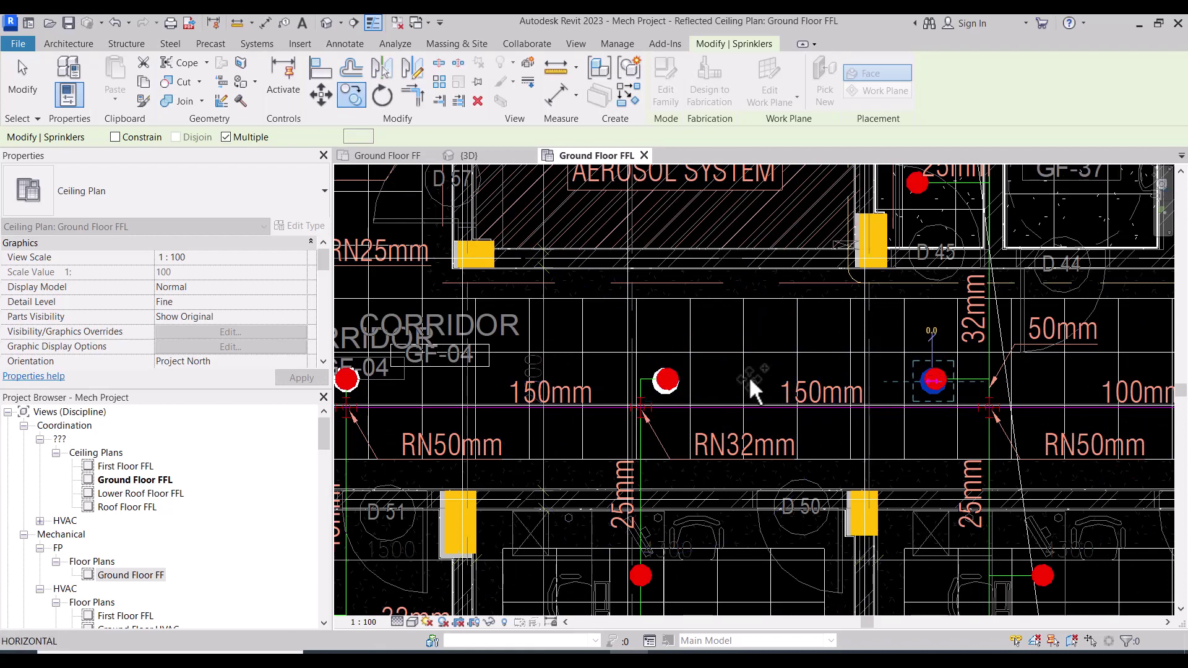
{"action": "scroll", "coordinate": [558, 336], "scroll_direction": "down", "scroll_amount": 1}
{"action": "scroll", "coordinate": [558, 336], "scroll_direction": "down", "scroll_amount": 1}
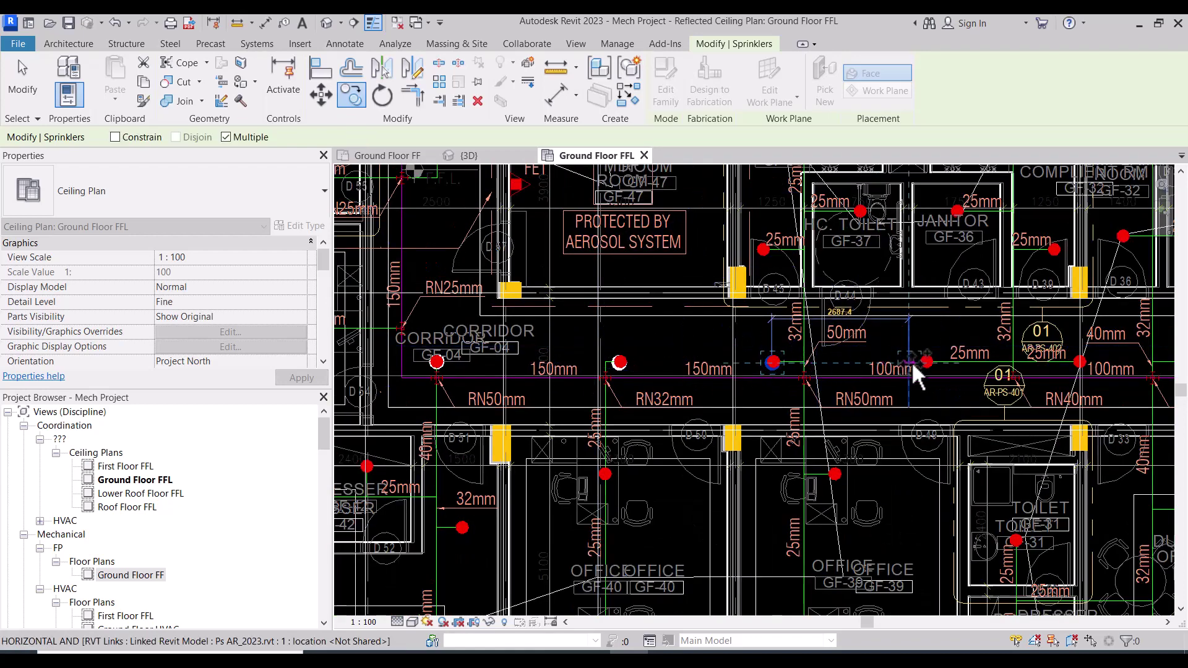
{"action": "scroll", "coordinate": [931, 362], "scroll_direction": "up", "scroll_amount": 3}
{"action": "left_click", "coordinate": [922, 359]}
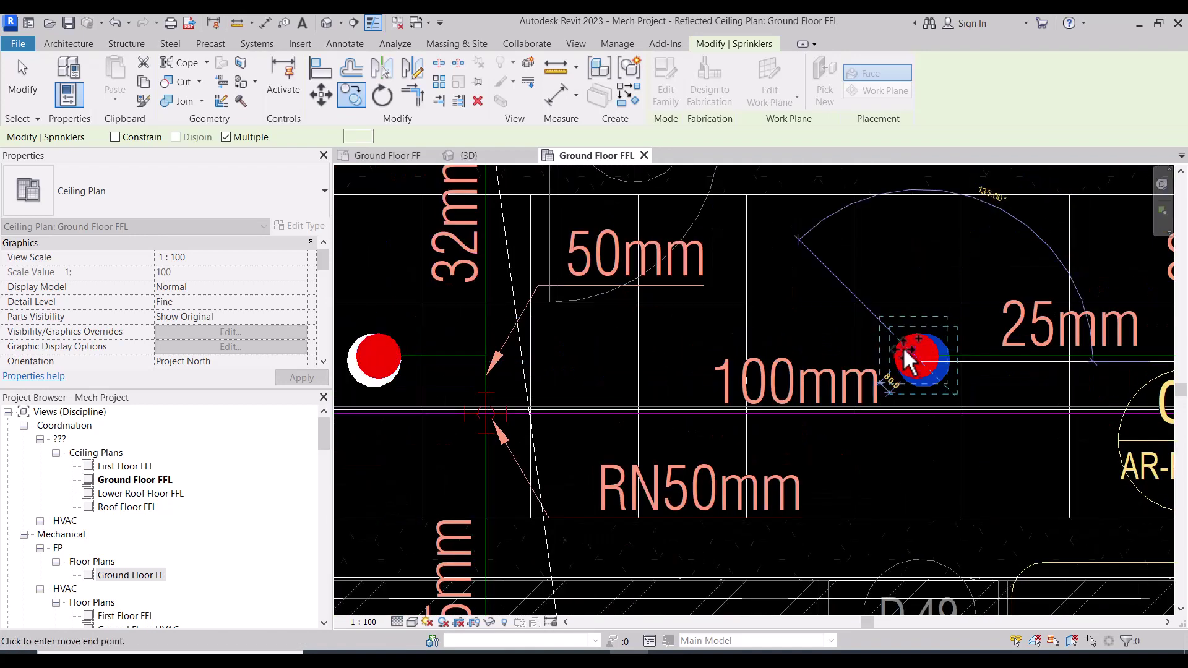
{"action": "scroll", "coordinate": [922, 359], "scroll_direction": "down", "scroll_amount": 2}
{"action": "scroll", "coordinate": [904, 353], "scroll_direction": "down", "scroll_amount": 2}
{"action": "scroll", "coordinate": [904, 352], "scroll_direction": "down", "scroll_amount": 1}
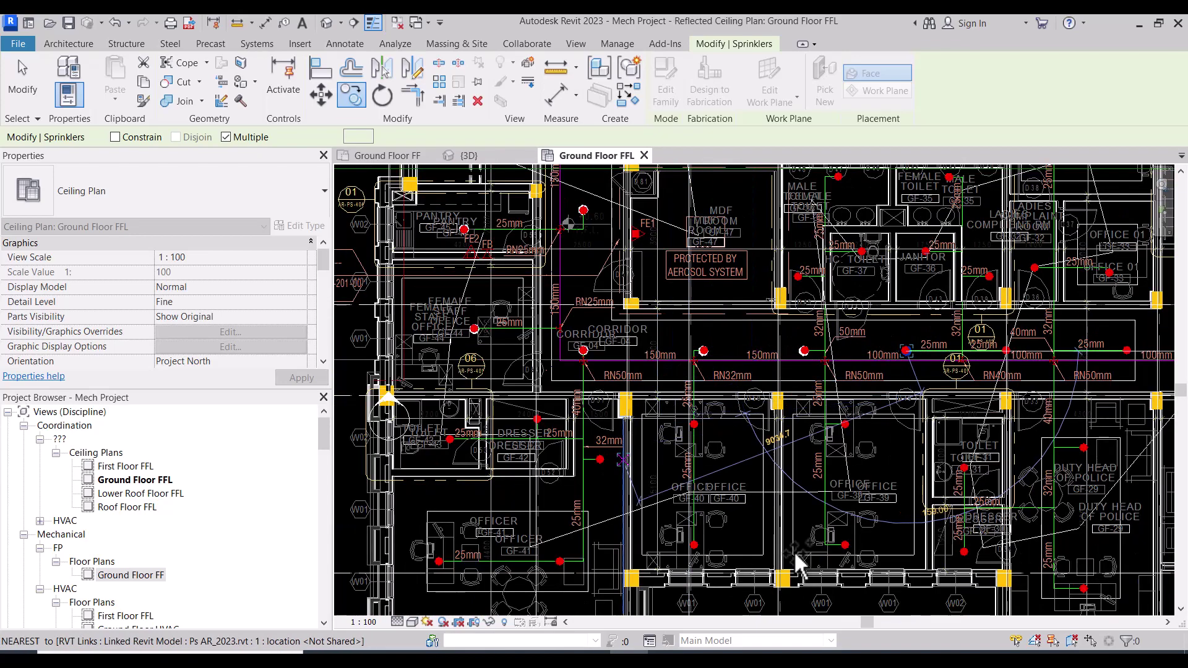
{"action": "key", "text": "Escape"}
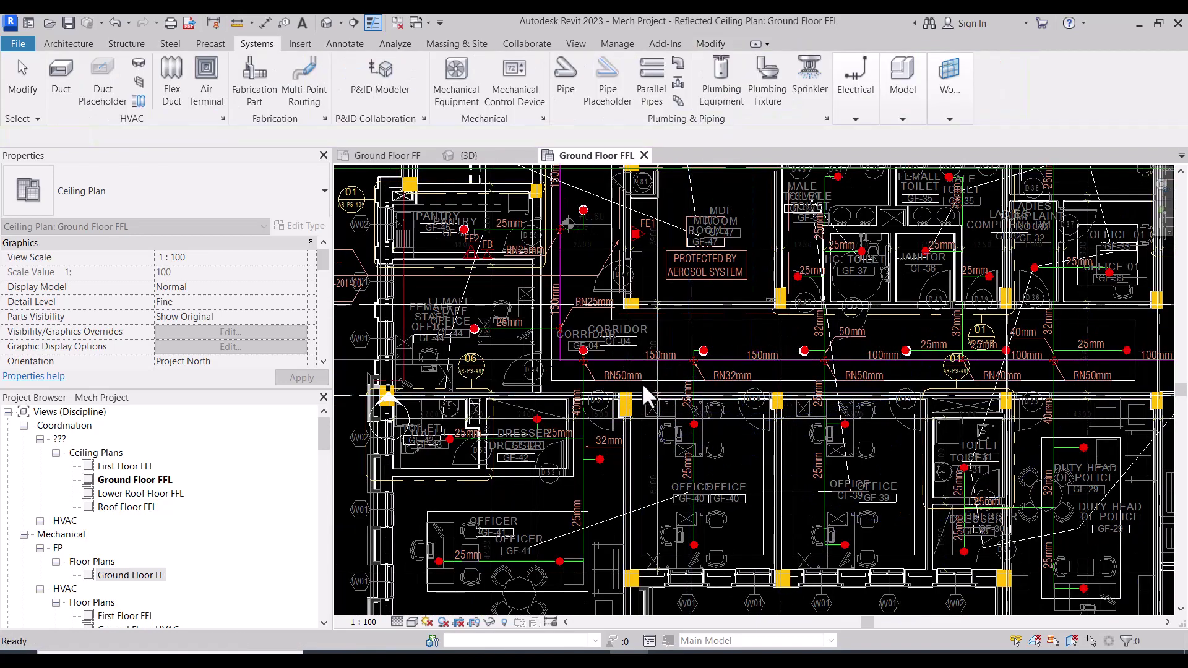
{"action": "scroll", "coordinate": [642, 382], "scroll_direction": "down", "scroll_amount": 1}
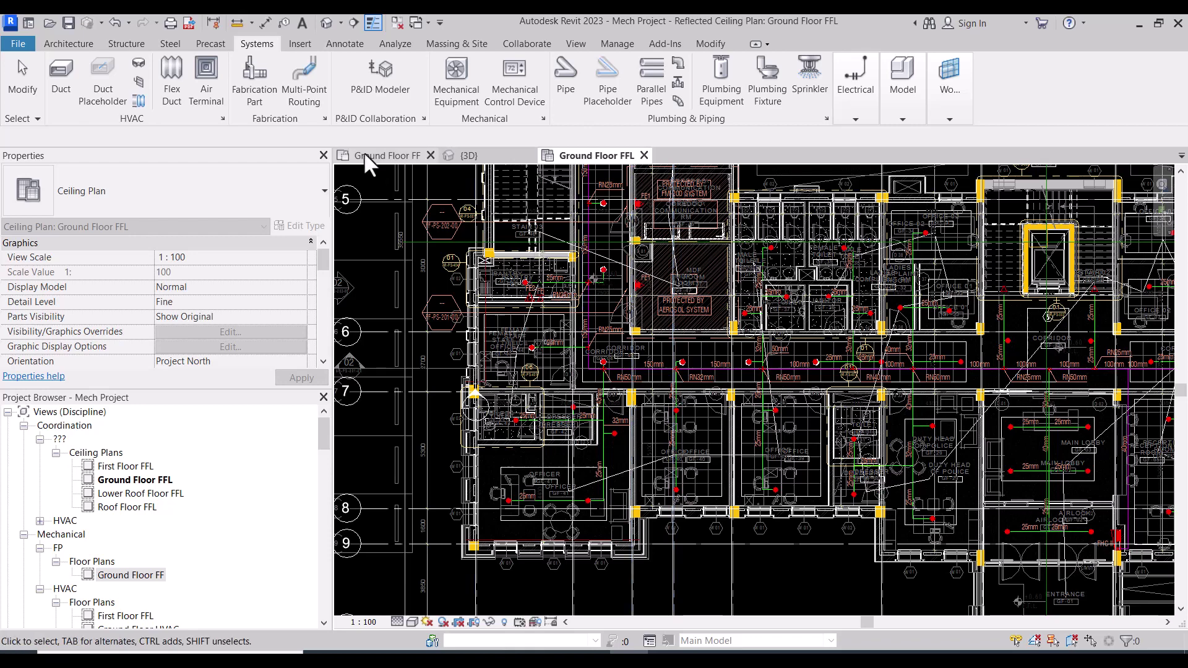
Switch to the Ground Floor FF plan and zoom in on the placed sprinklers.
{"action": "left_click", "coordinate": [372, 155]}
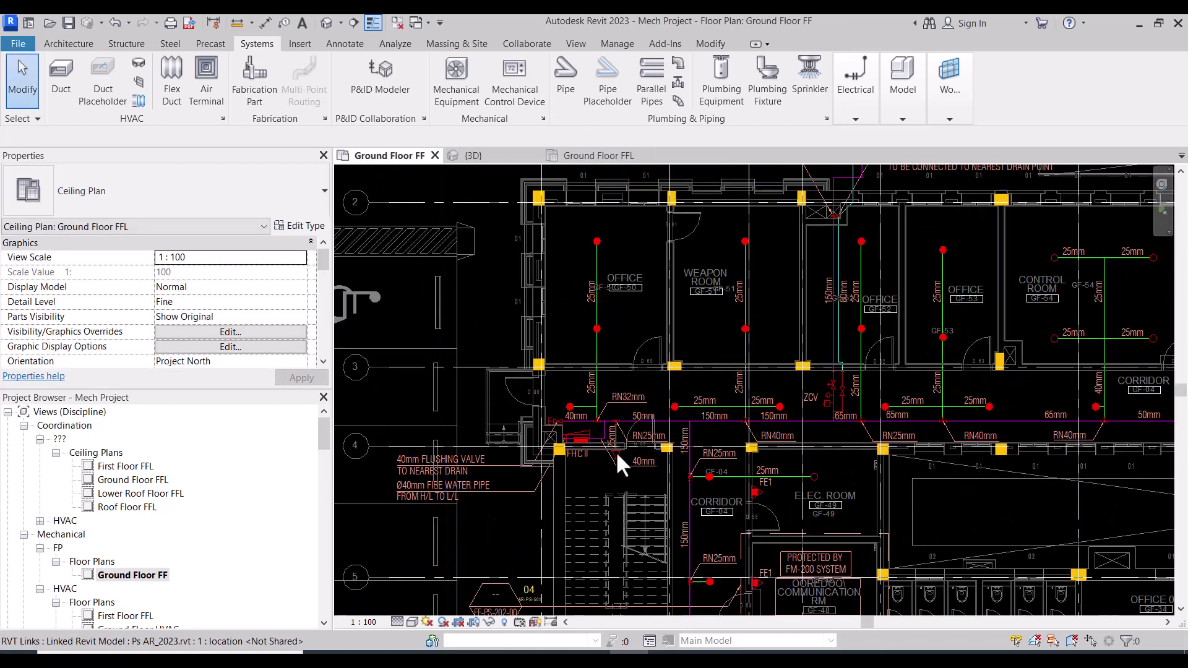
{"action": "scroll", "coordinate": [644, 310], "scroll_direction": "down", "scroll_amount": 3}
{"action": "scroll", "coordinate": [588, 351], "scroll_direction": "up", "scroll_amount": 5}
{"action": "scroll", "coordinate": [507, 322], "scroll_direction": "up", "scroll_amount": 1}
{"action": "scroll", "coordinate": [503, 481], "scroll_direction": "down", "scroll_amount": 1}
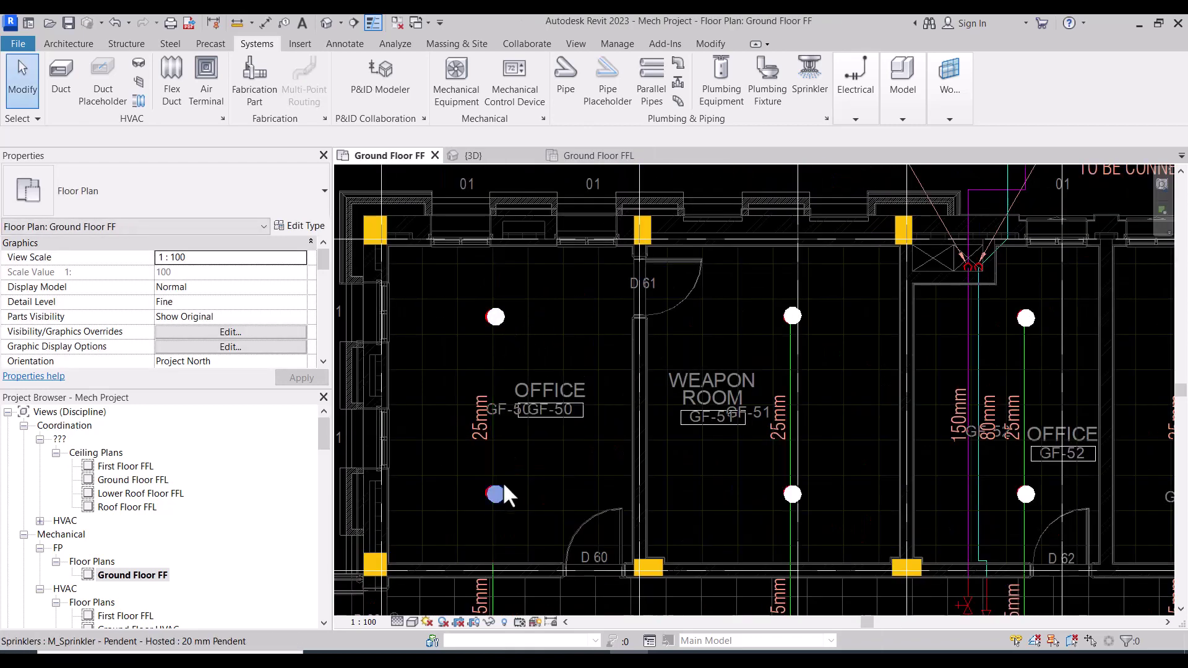
{"action": "scroll", "coordinate": [791, 260], "scroll_direction": "down", "scroll_amount": 2}
{"action": "scroll", "coordinate": [791, 260], "scroll_direction": "down", "scroll_amount": 2}
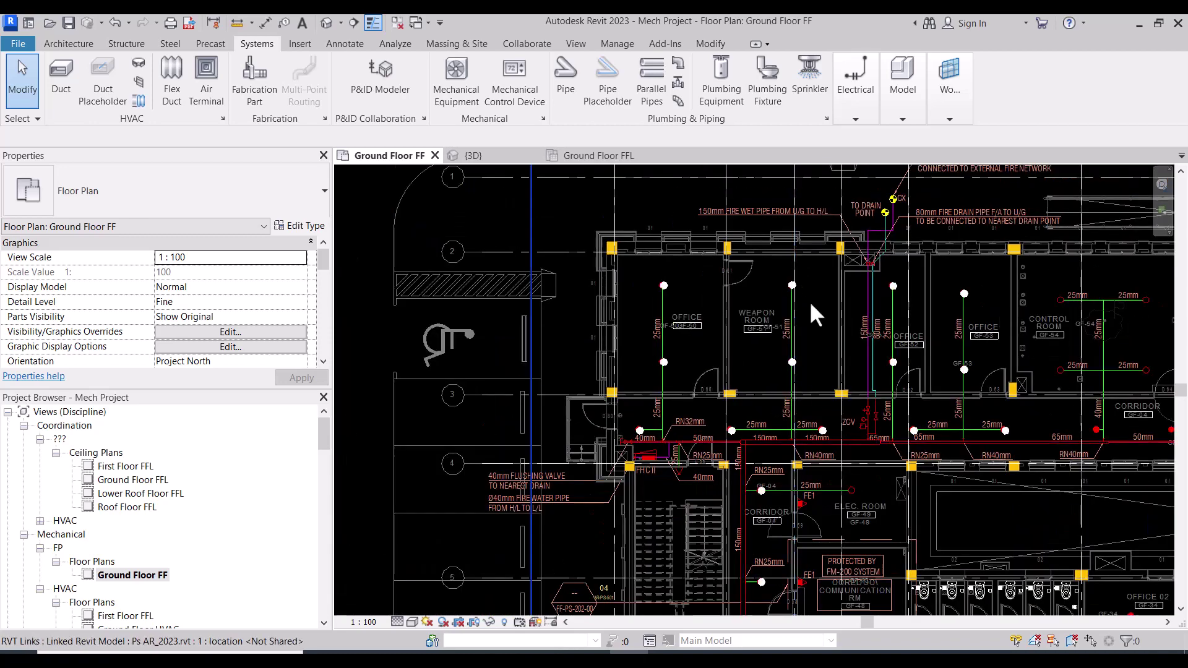
Pan south to inspect sprinklers in offices GF-50 to GF-53, the Weapon Room and corridors.
{"action": "middle_click_drag", "start_coordinate": [824, 354], "coordinate": [789, 192]}
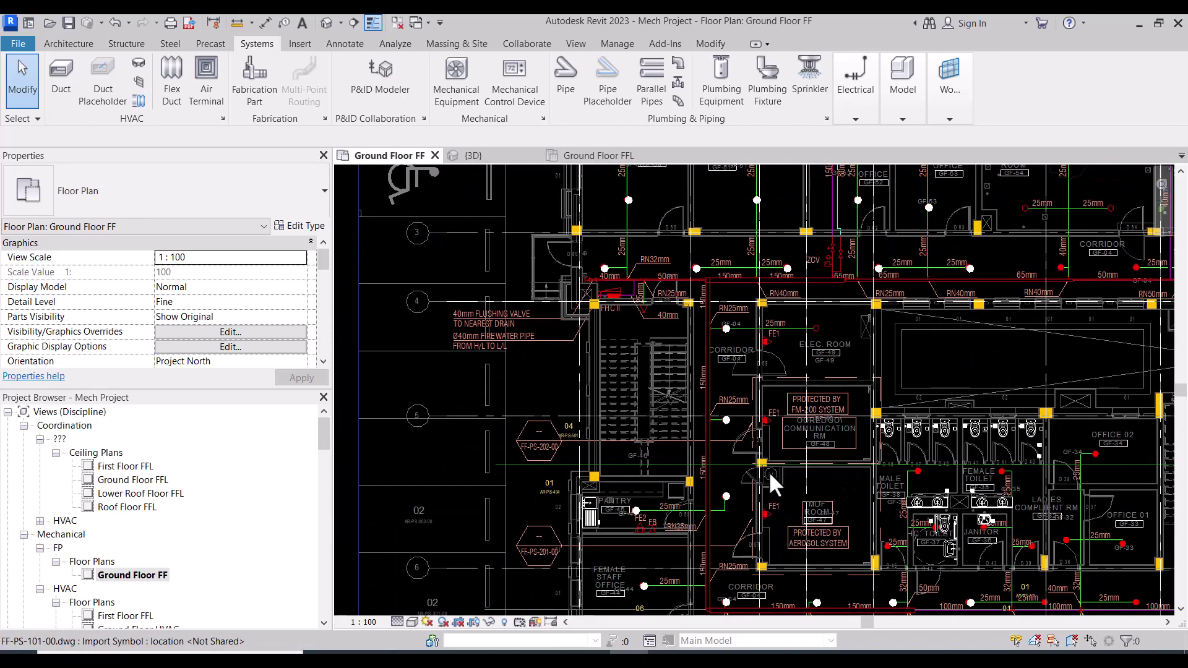
{"action": "middle_click_drag", "start_coordinate": [715, 559], "coordinate": [730, 493]}
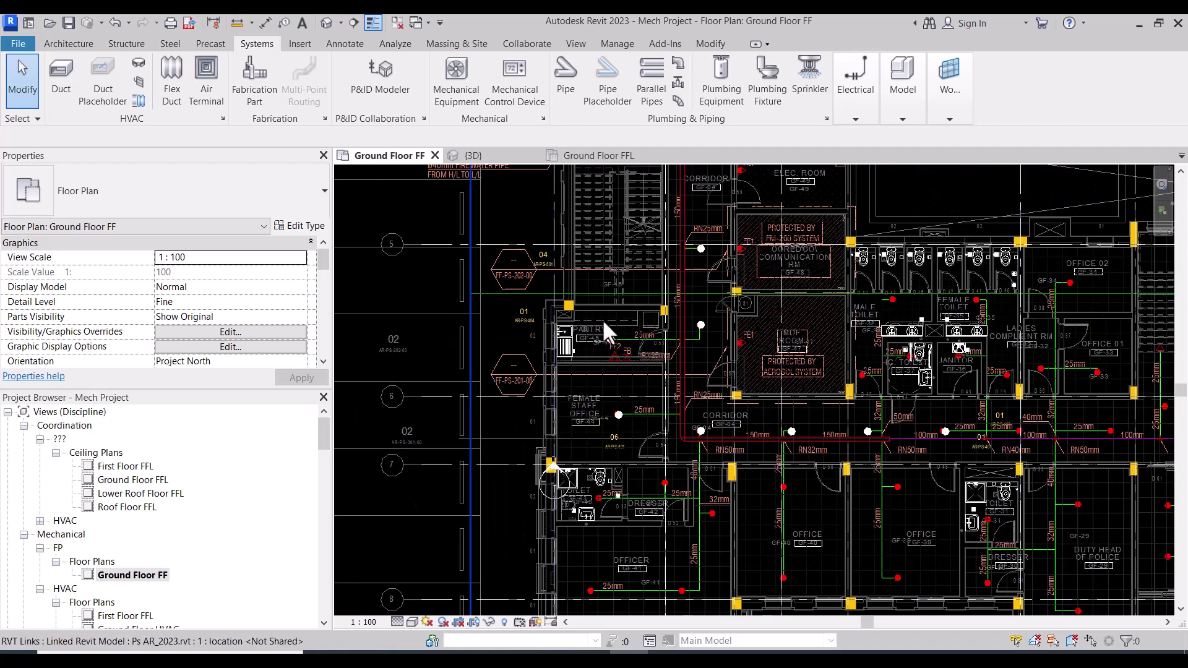
{"action": "scroll", "coordinate": [694, 496], "scroll_direction": "down", "scroll_amount": 2}
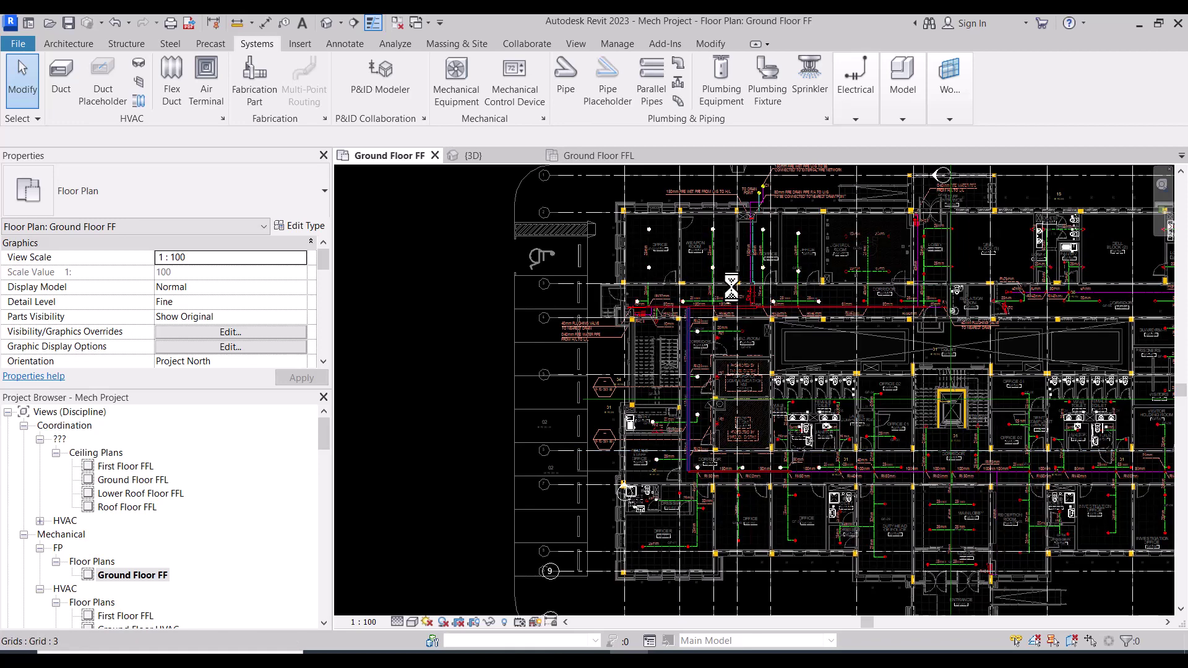
{"action": "scroll", "coordinate": [731, 286], "scroll_direction": "up", "scroll_amount": 2}
{"action": "scroll", "coordinate": [701, 368], "scroll_direction": "up", "scroll_amount": 1}
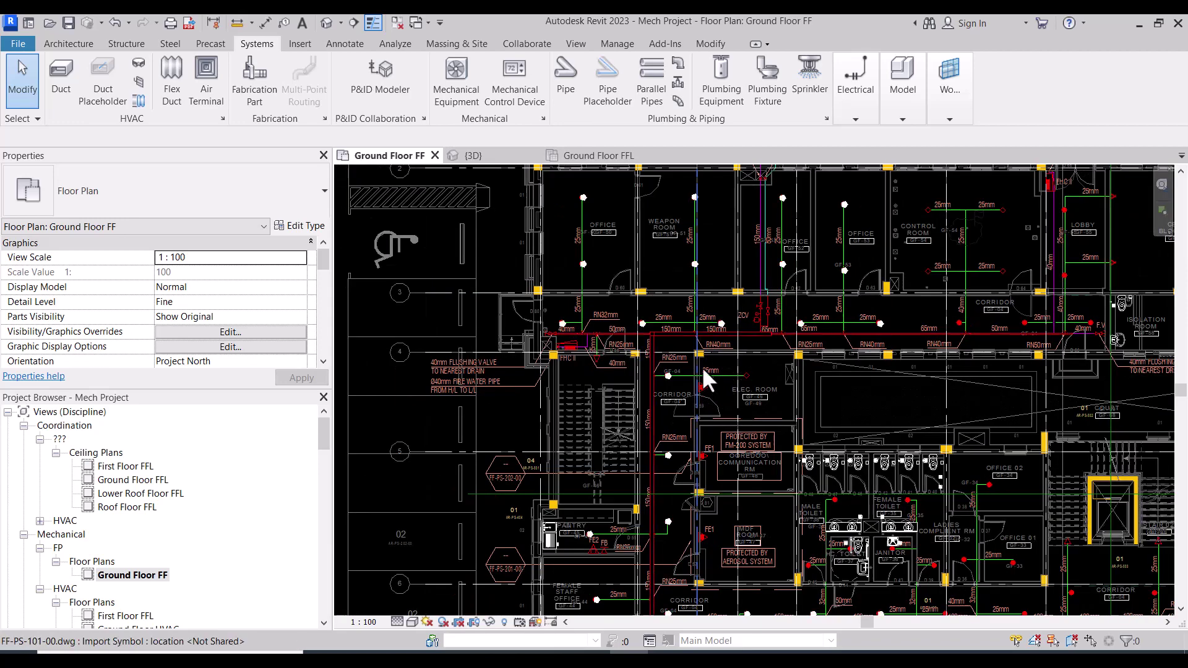
{"action": "scroll", "coordinate": [607, 239], "scroll_direction": "up", "scroll_amount": 1}
{"action": "scroll", "coordinate": [604, 236], "scroll_direction": "up", "scroll_amount": 1}
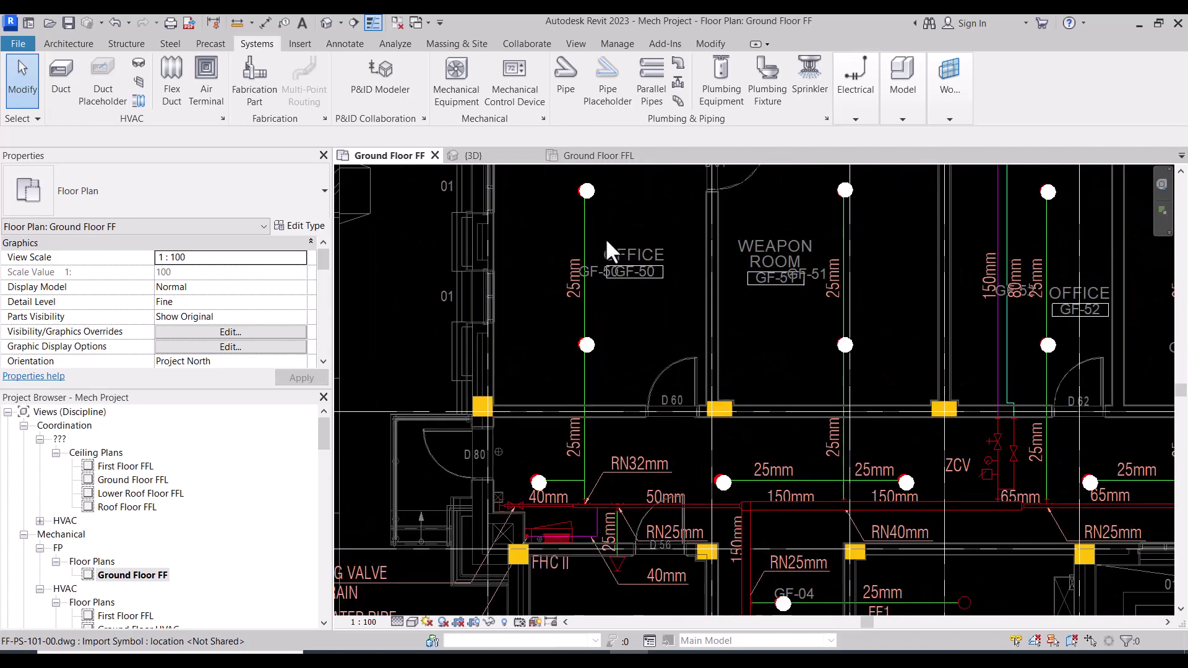
{"action": "scroll", "coordinate": [605, 237], "scroll_direction": "down", "scroll_amount": 2}
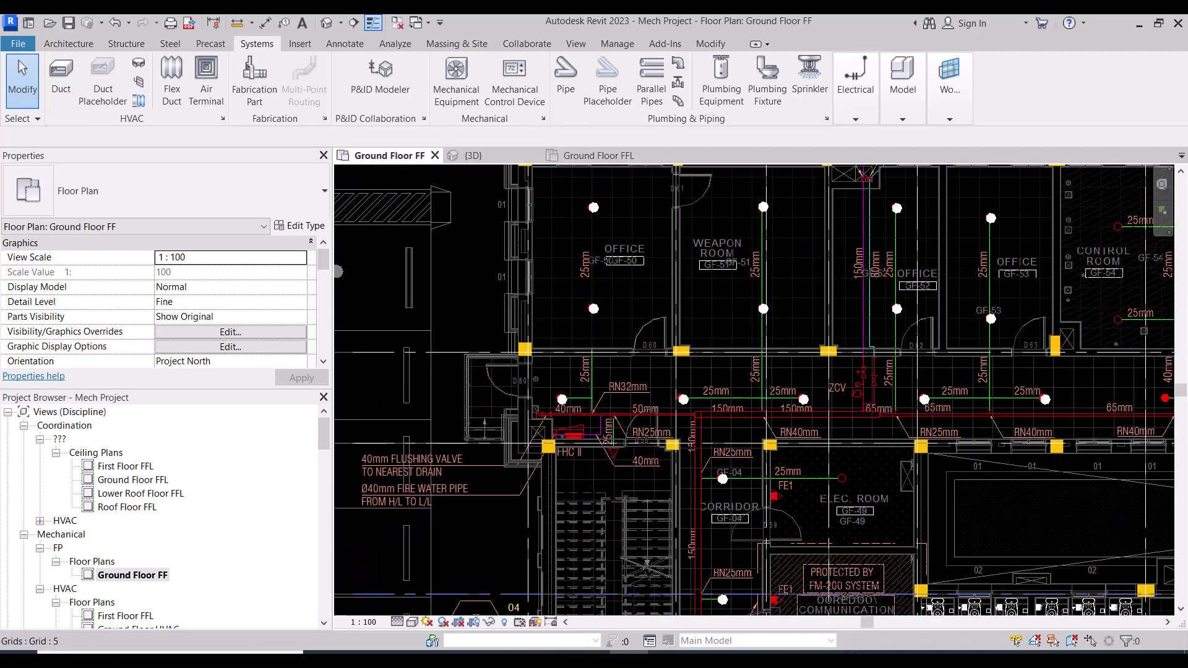